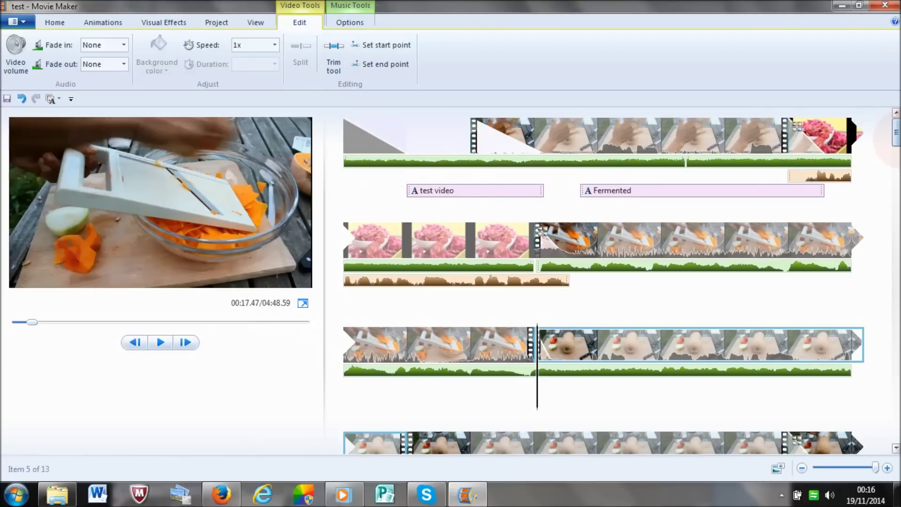
# Preview the test project from its beginning and stop playback near the transition into the fifth item.
pyautogui.moveTo(895, 134)
pyautogui.mouseDown()
pyautogui.moveTo(894, 428)
pyautogui.moveTo(894, 129)
pyautogui.mouseUp()
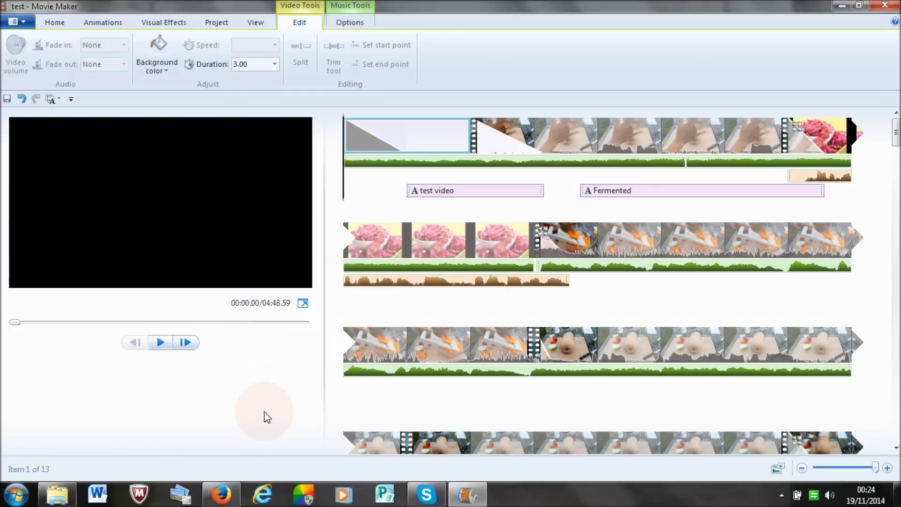
pyautogui.click(160, 343)
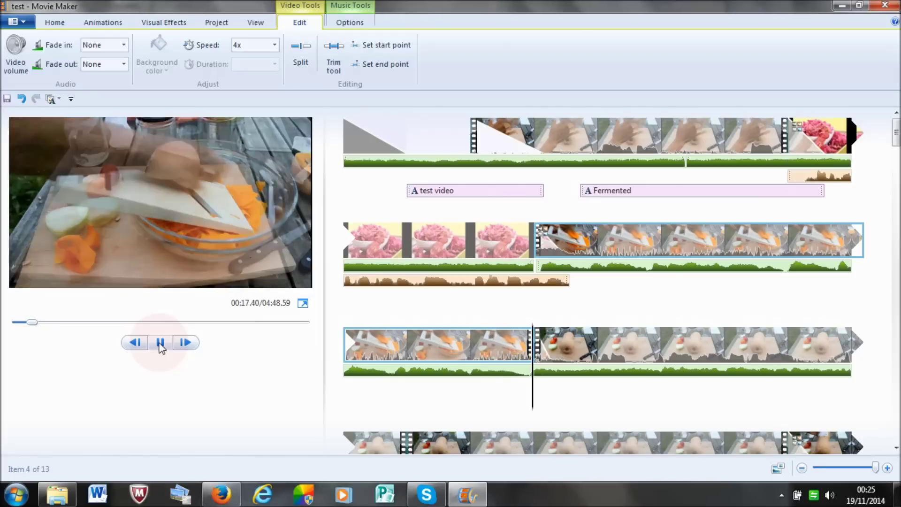
pyautogui.click(160, 343)
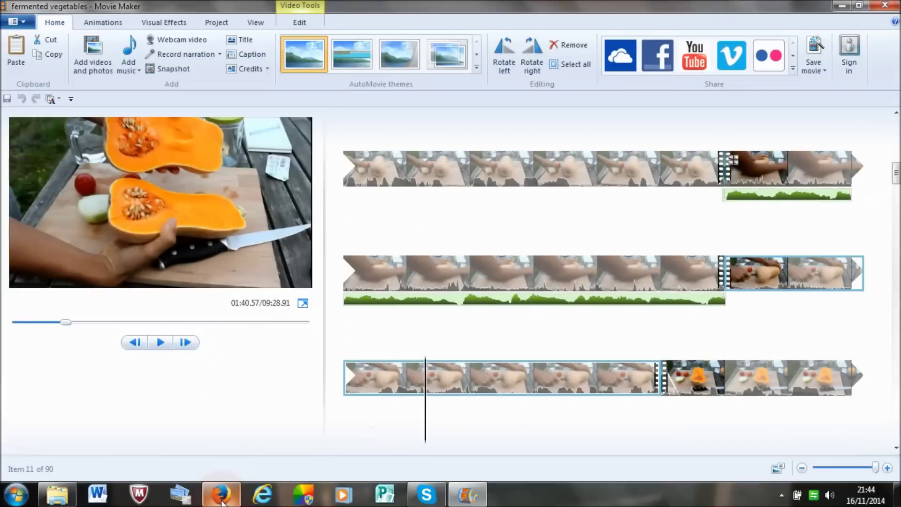
# Switch to Firefox and search Google for "windows live movie maker" from the Google home page.
pyautogui.click(220, 497)
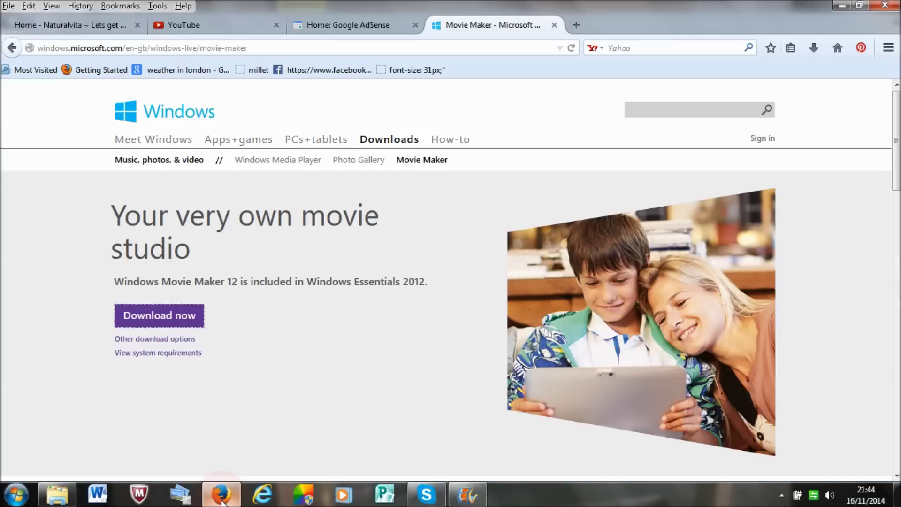
pyautogui.click(14, 50)
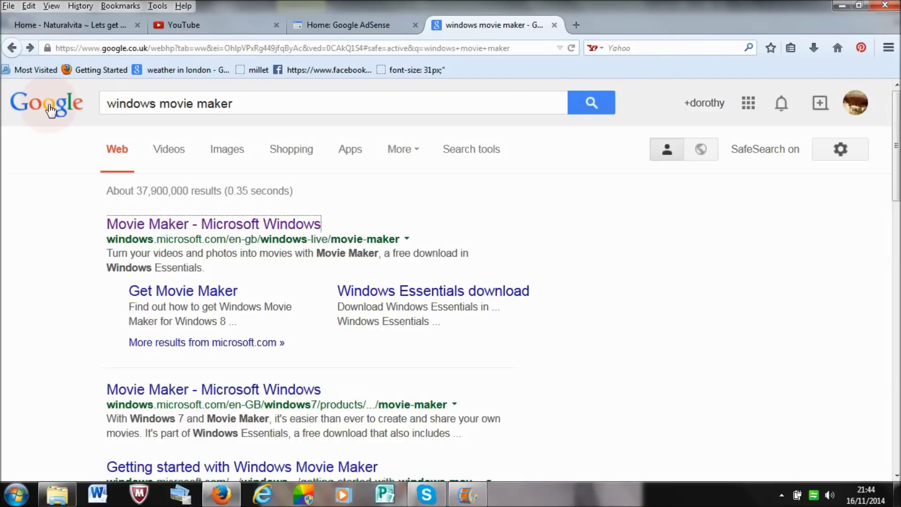
pyautogui.click(311, 343)
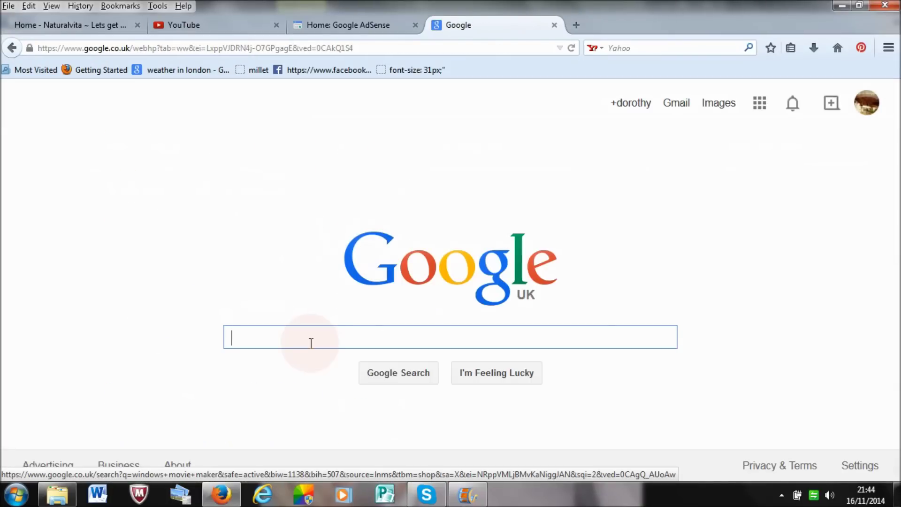
pyautogui.write('window')
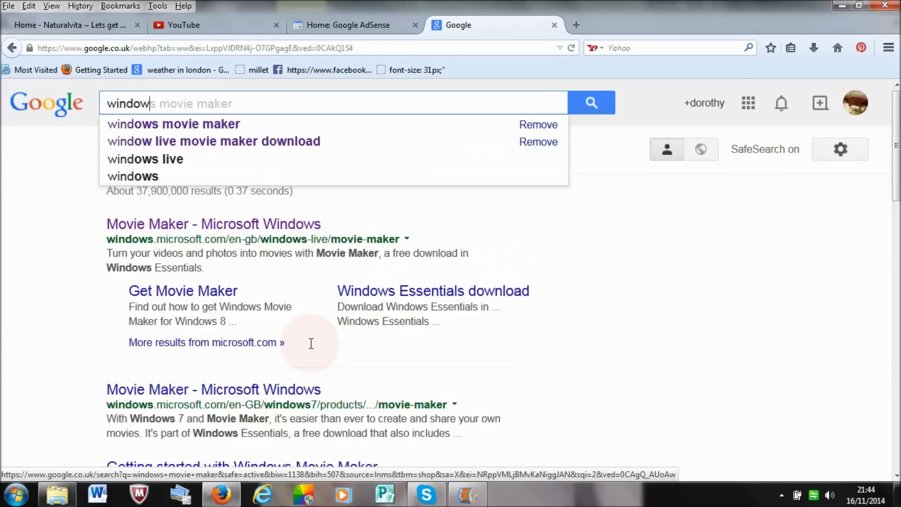
pyautogui.write('s live movi')
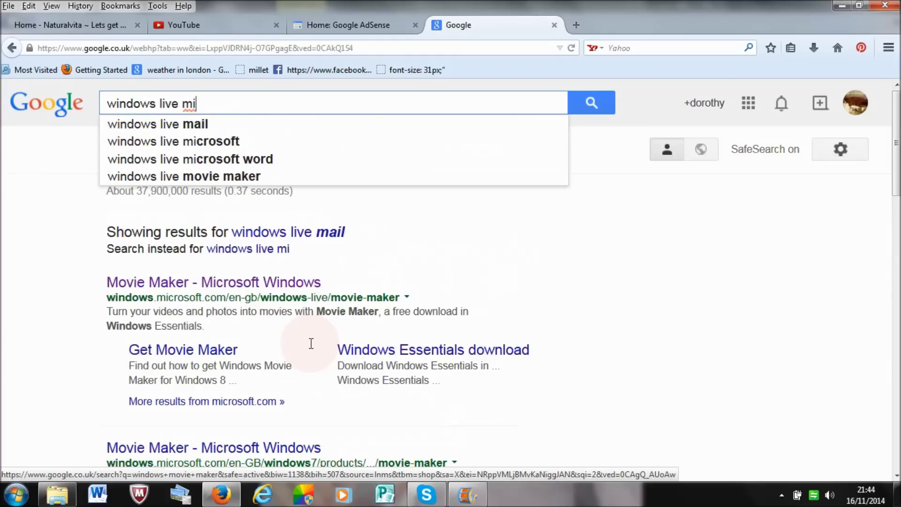
pyautogui.press('BackSpace')
pyautogui.write('ovie maker')
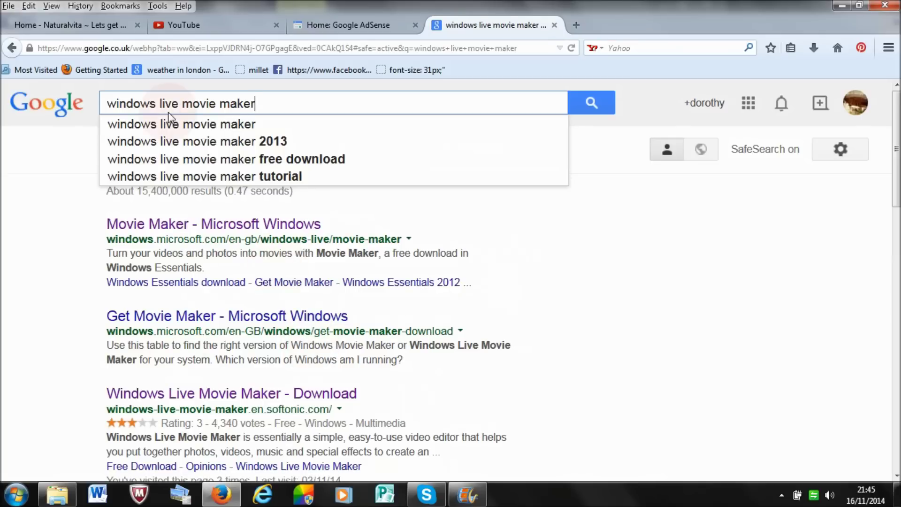
# Remove "live" from the query and search for "windows movie maker".
pyautogui.moveTo(185, 104); pyautogui.dragTo(160, 103)
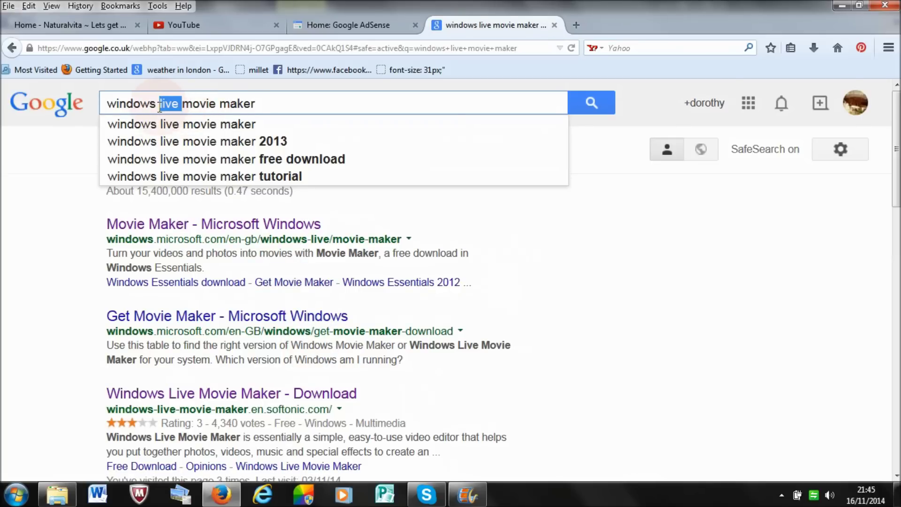
pyautogui.press('BackSpace')
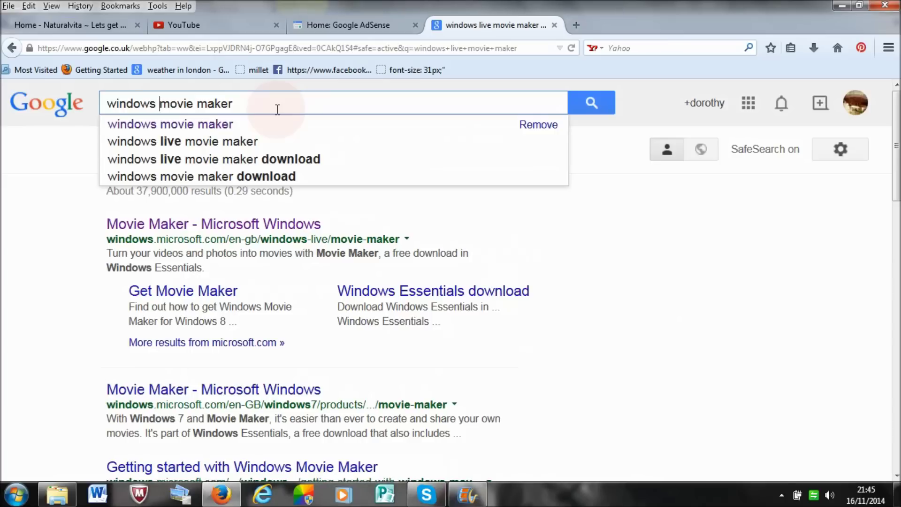
pyautogui.press('Return')
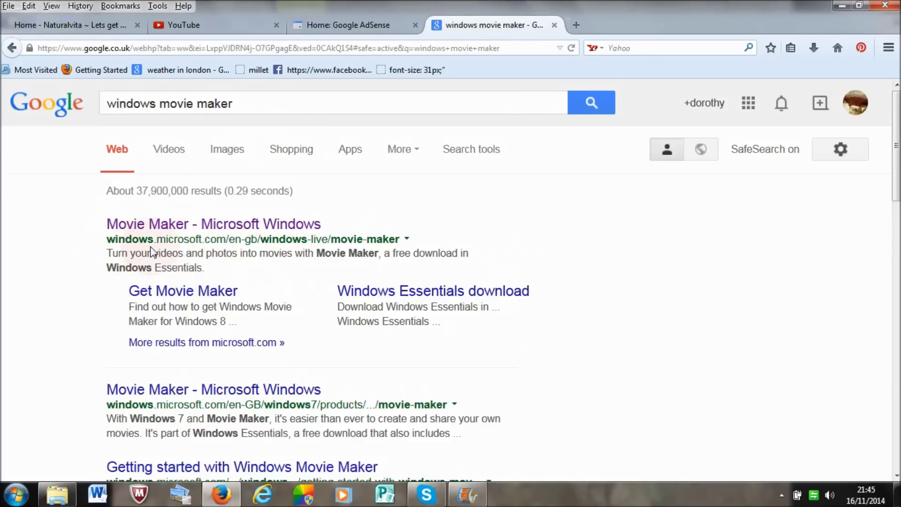
# Open the first Movie Maker - Microsoft Windows result, save the wlsetup-web.exe installer and open the newest downloaded copy.
pyautogui.click(213, 226)
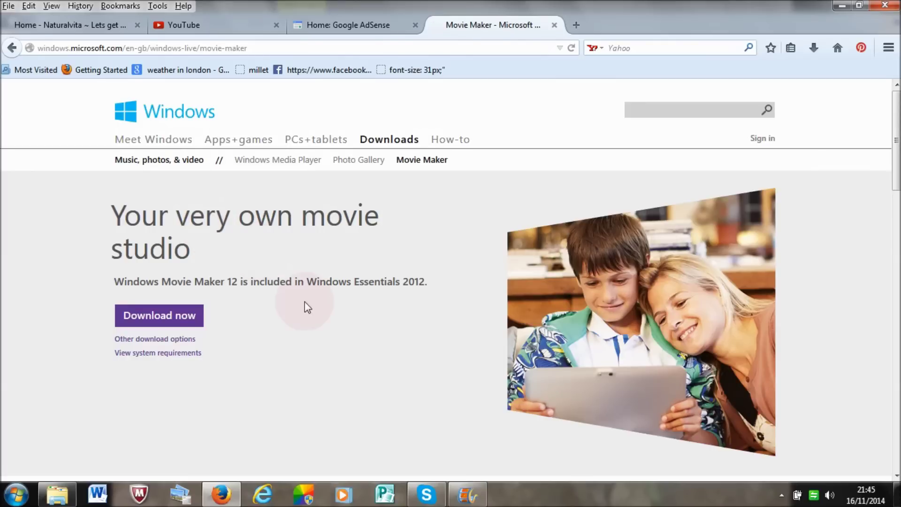
pyautogui.click(165, 322)
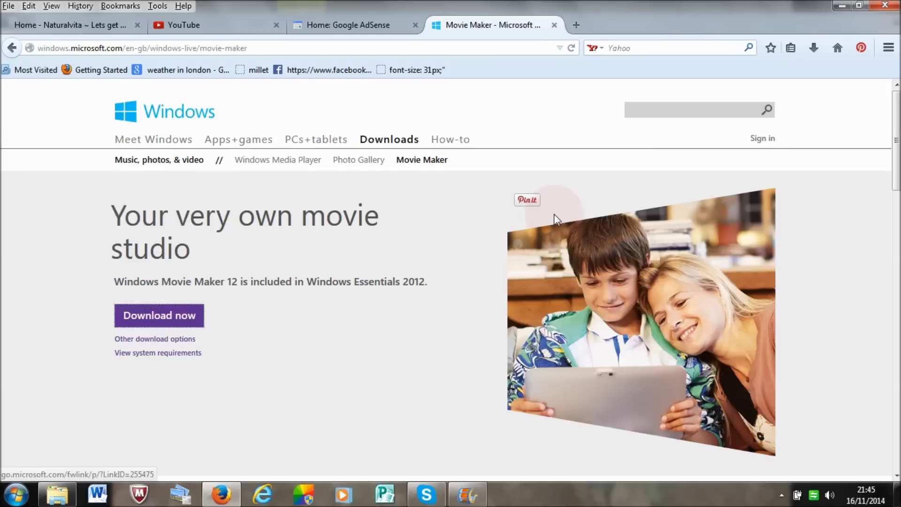
pyautogui.click(227, 300)
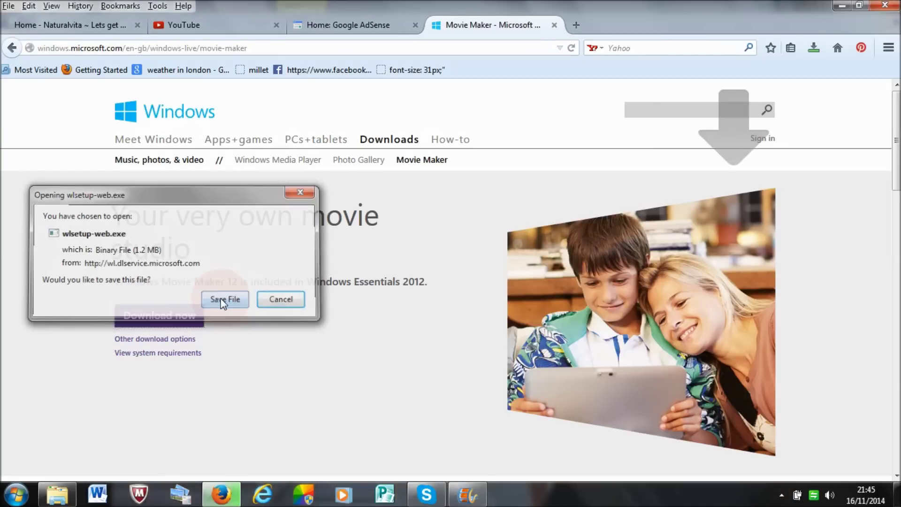
pyautogui.click(814, 48)
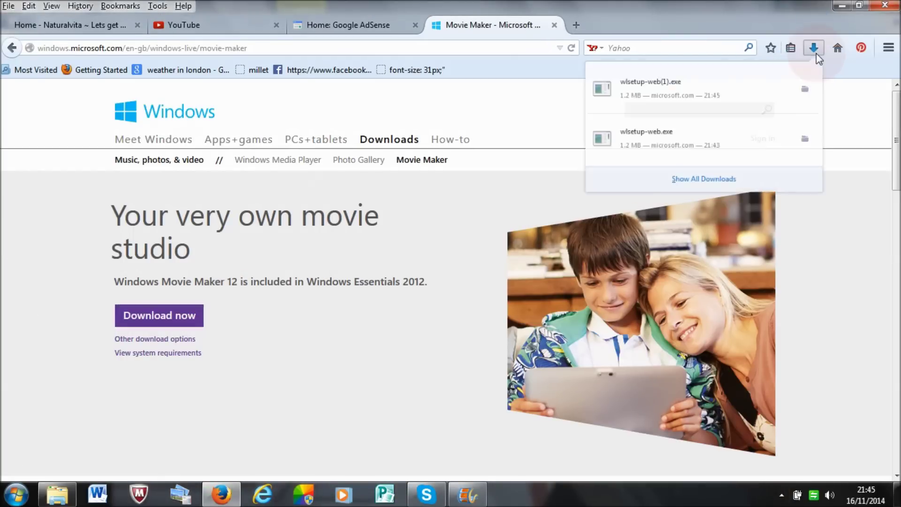
pyautogui.click(653, 104)
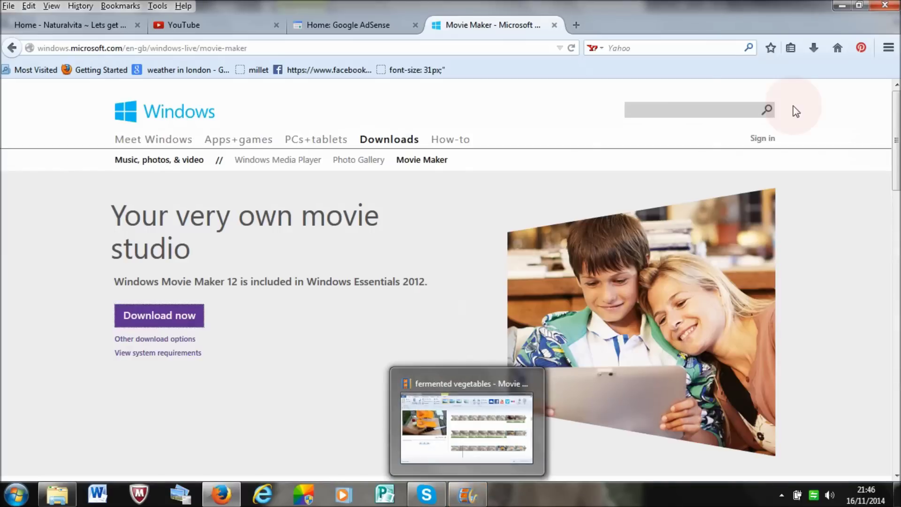
# Switch to Movie Maker and close the fermented vegetables project.
pyautogui.click(466, 493)
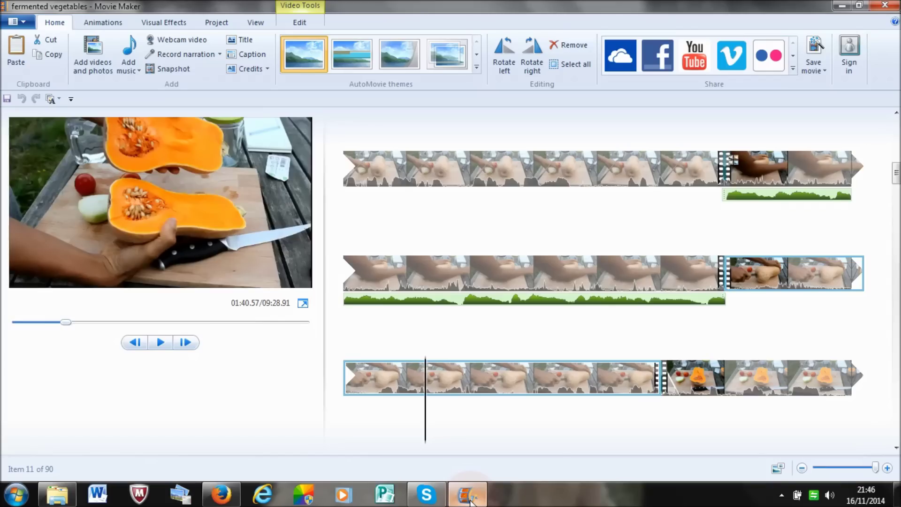
pyautogui.click(884, 6)
pyautogui.click(483, 246)
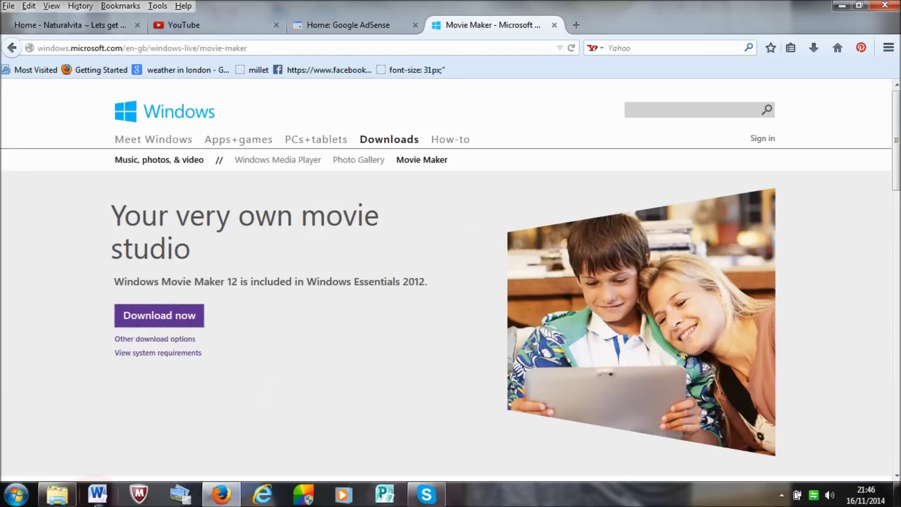
# Launch Movie Maker with a new empty project.
pyautogui.click(16, 494)
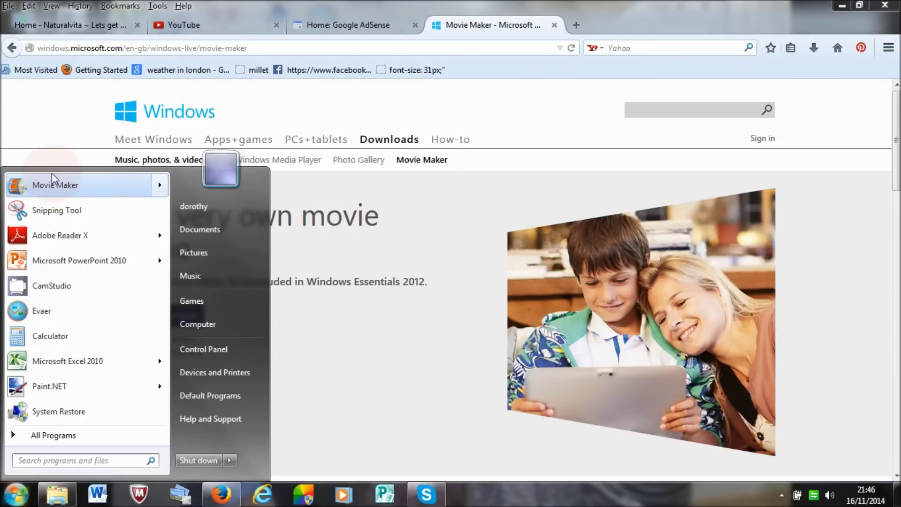
pyautogui.moveTo(101, 195)
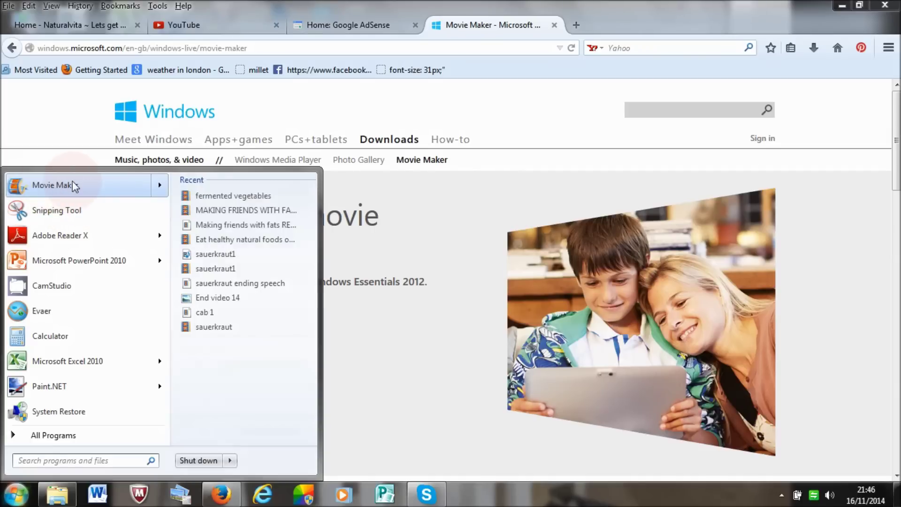
pyautogui.click(68, 186)
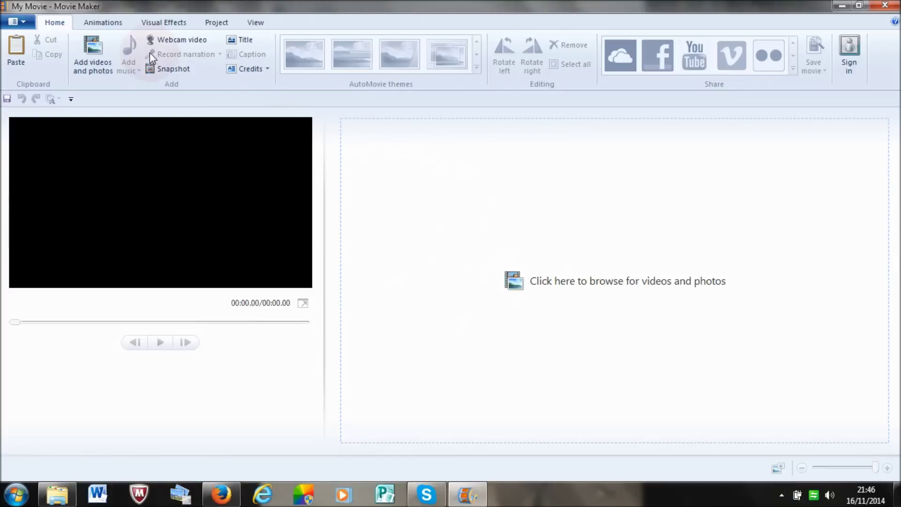
# Add the video MVI_4923 from the chocolate balls fermented pumpkins folder to the project.
pyautogui.click(96, 68)
pyautogui.moveTo(238, 237); pyautogui.dragTo(238, 151)
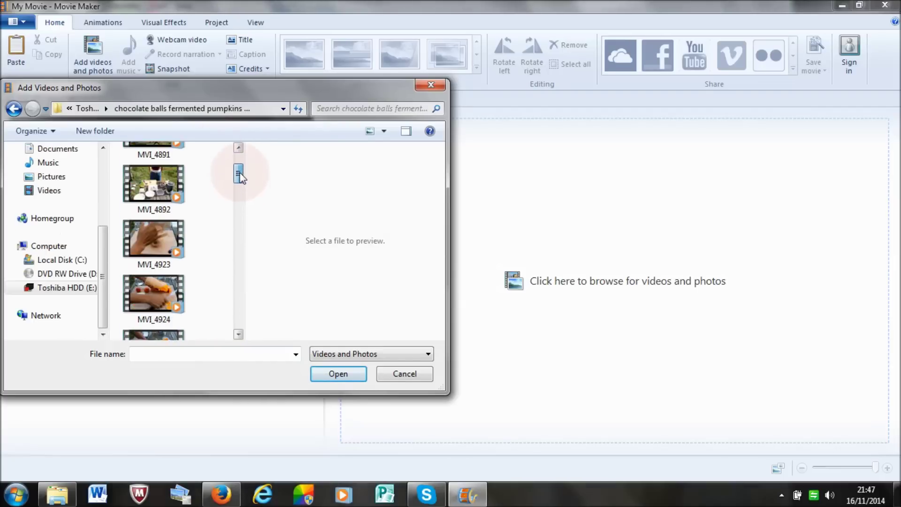
pyautogui.moveTo(239, 176); pyautogui.dragTo(238, 179)
pyautogui.click(157, 198)
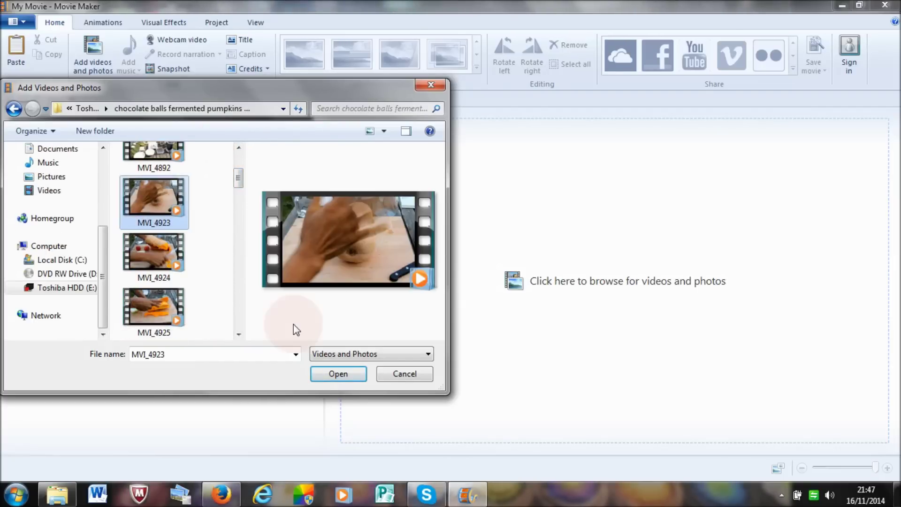
pyautogui.click(319, 377)
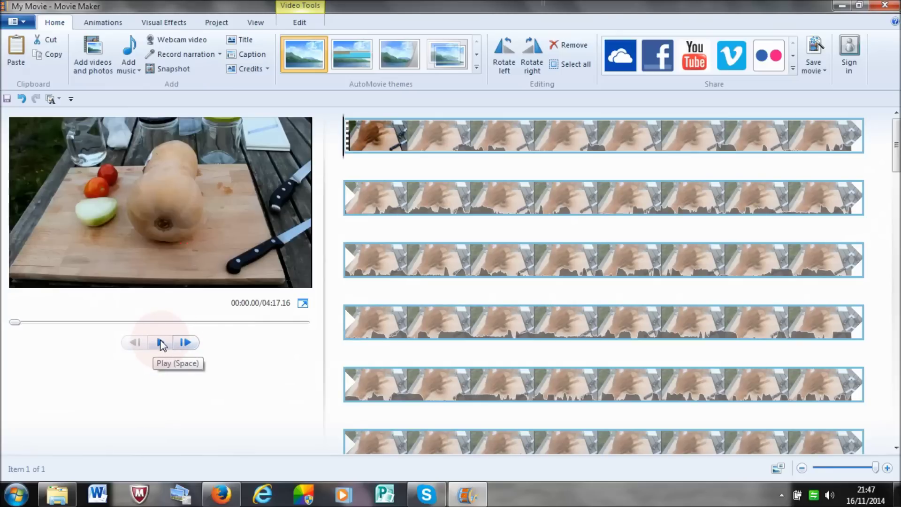
# Preview the opening seconds of the added clip, pause it and return the playhead to the start.
pyautogui.click(161, 344)
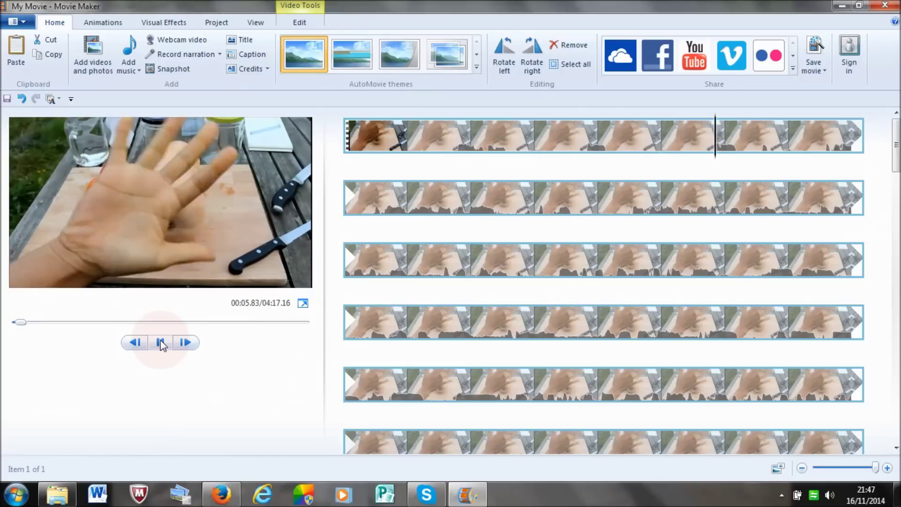
pyautogui.click(161, 342)
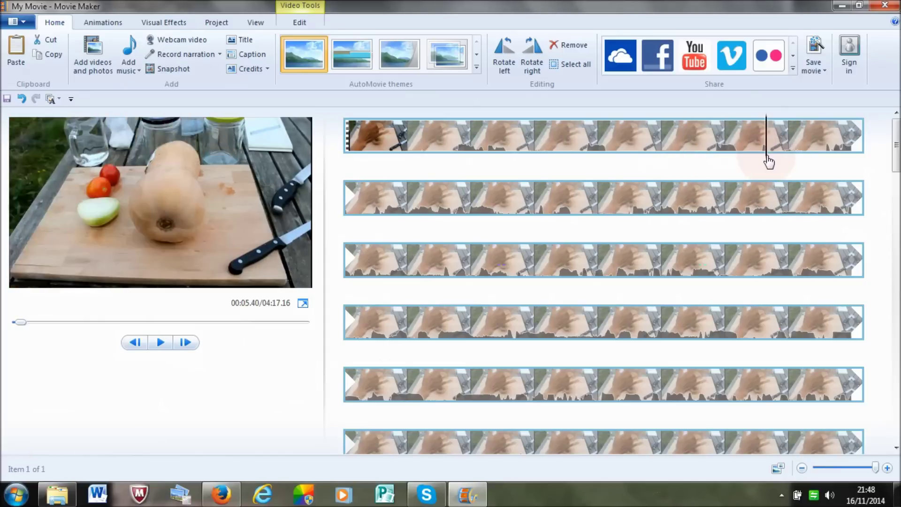
pyautogui.click(363, 143)
pyautogui.moveTo(407, 163); pyautogui.dragTo(331, 150)
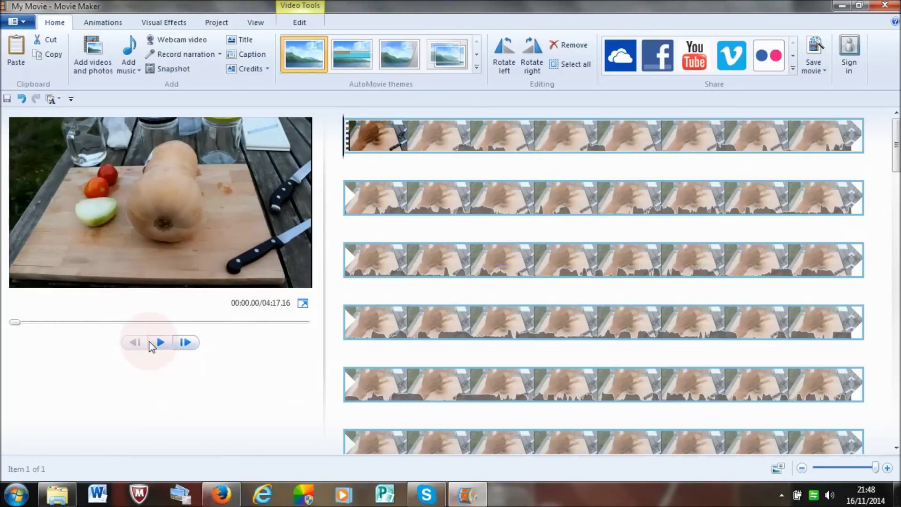
# Play and pause the clip again, then scrub the playhead along the first timeline row and back near the beginning.
pyautogui.click(161, 343)
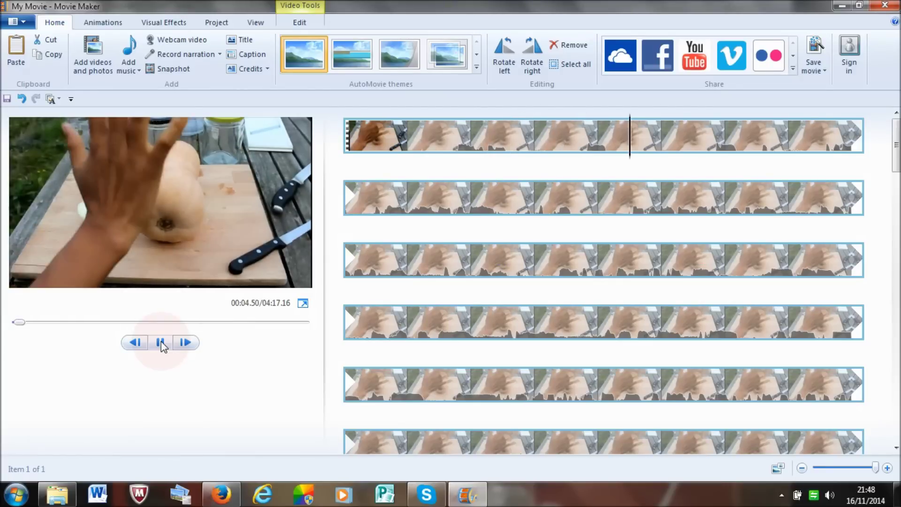
pyautogui.click(161, 344)
pyautogui.click(660, 124)
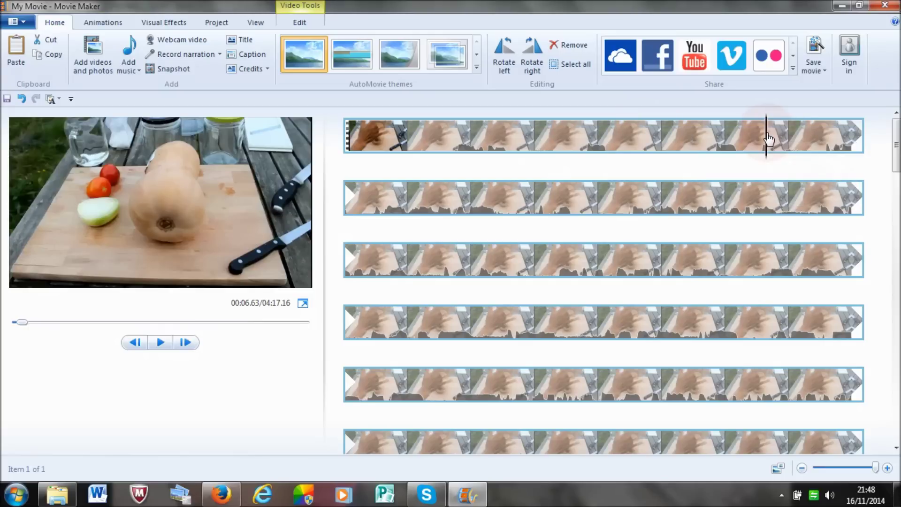
pyautogui.moveTo(717, 136); pyautogui.dragTo(355, 125)
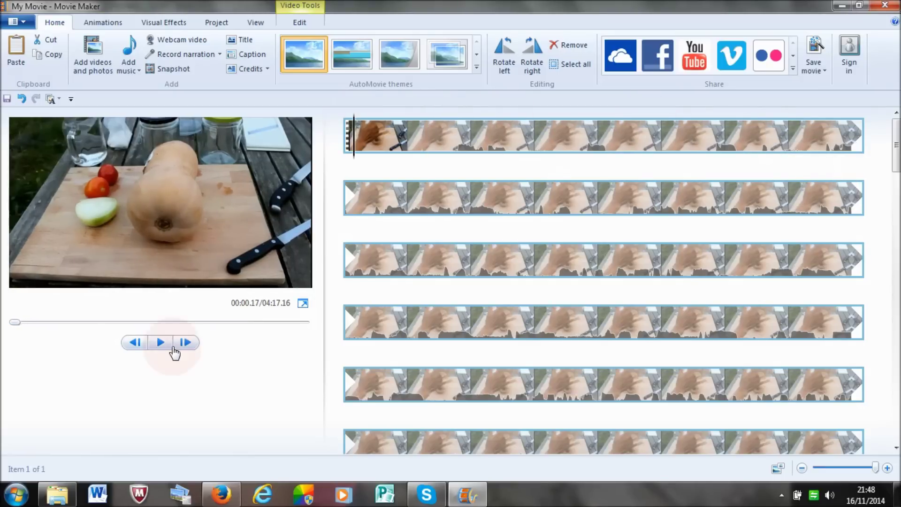
# Play the clip from near its beginning and pause with the playhead at about 4.87 seconds.
pyautogui.click(161, 345)
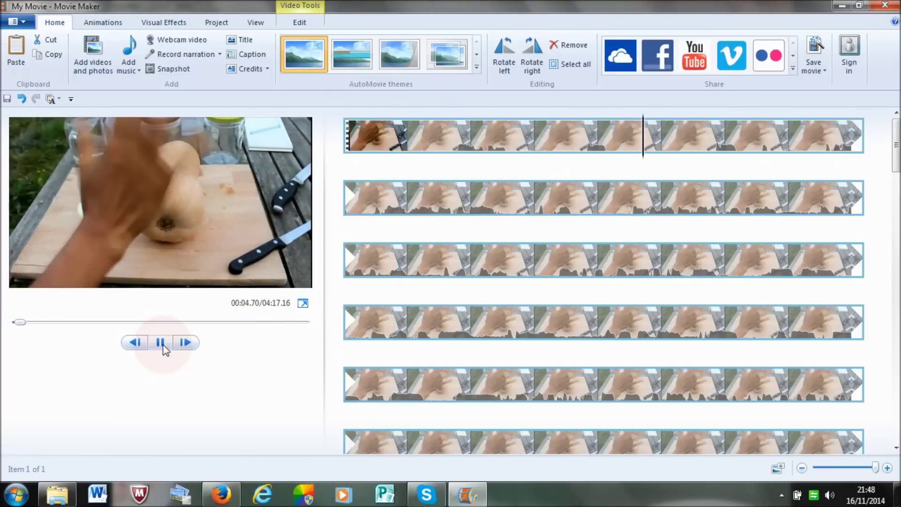
pyautogui.click(162, 345)
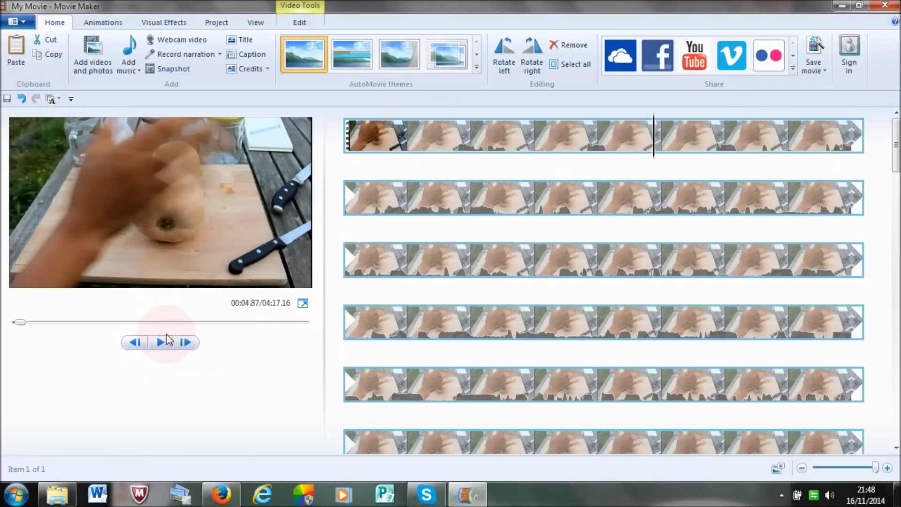
pyautogui.click(649, 168)
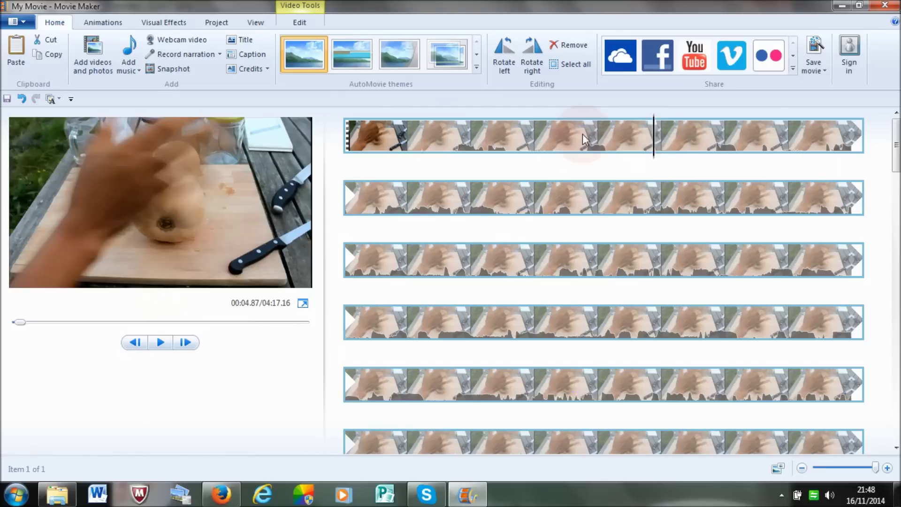
pyautogui.click(556, 162)
pyautogui.click(656, 160)
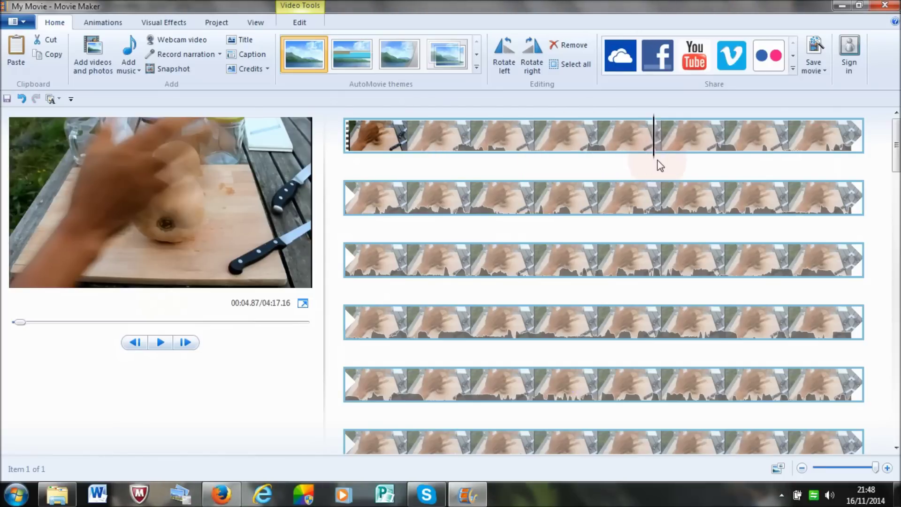
# Split the clip at the playhead position of 4.87 seconds.
pyautogui.click(645, 102)
pyautogui.click(654, 109)
pyautogui.click(661, 161)
pyautogui.click(650, 111)
pyautogui.click(643, 115)
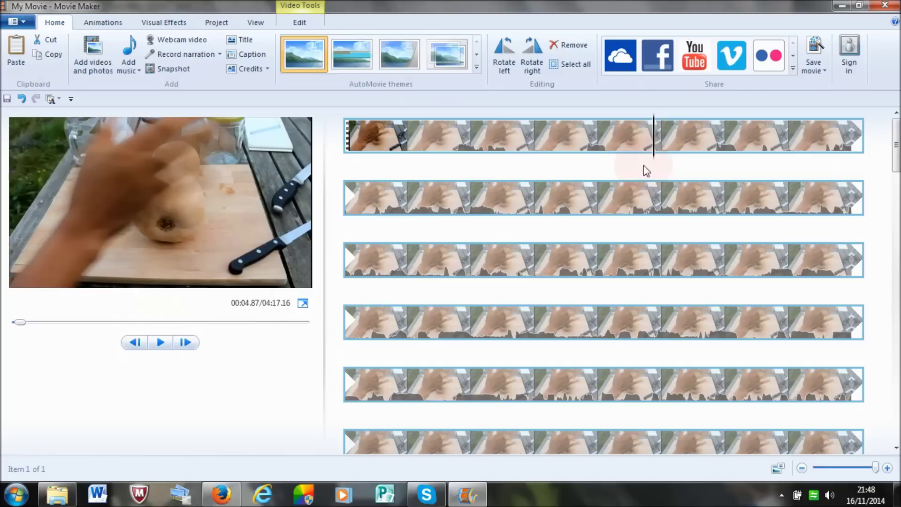
pyautogui.click(300, 25)
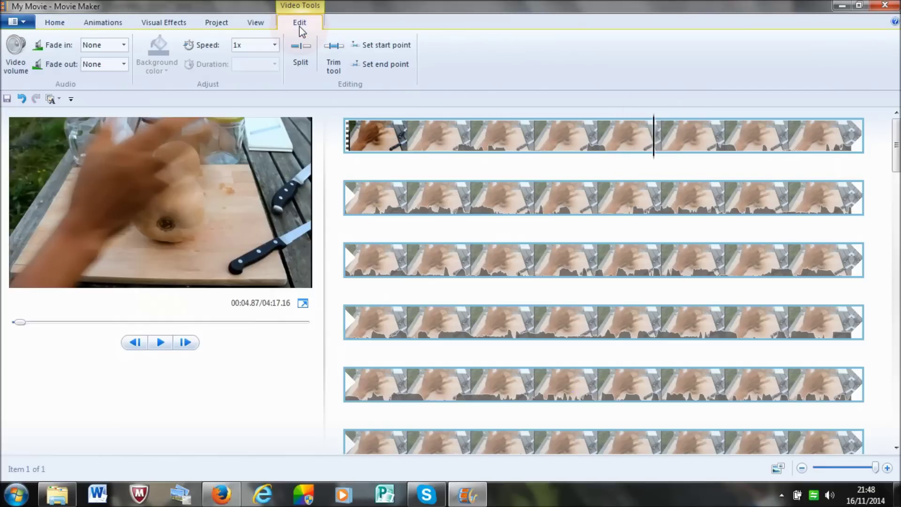
pyautogui.click(307, 64)
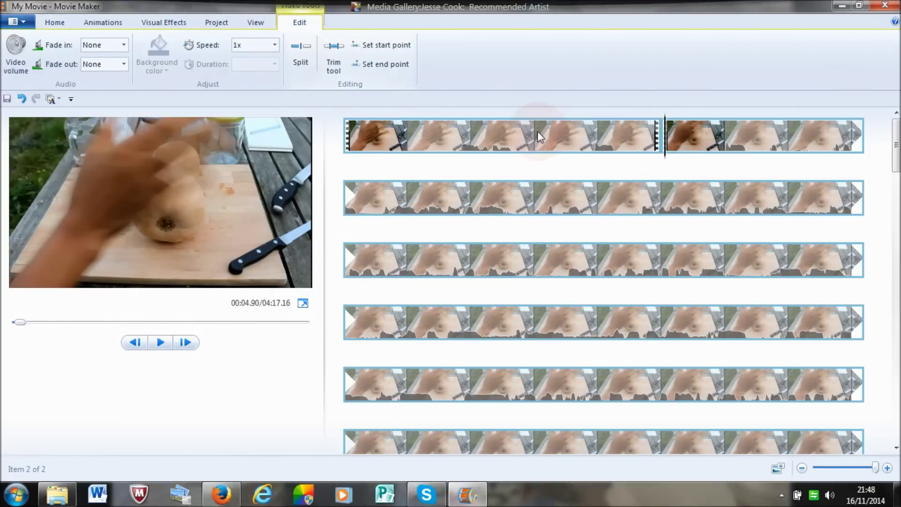
# Play on from the start of the second segment, pause at 6.80 seconds and split the clip there.
pyautogui.click(663, 116)
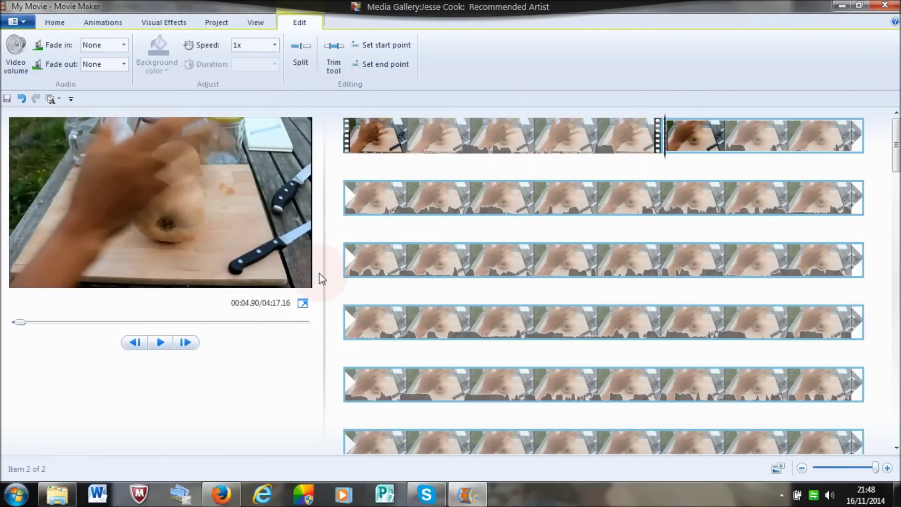
pyautogui.click(160, 342)
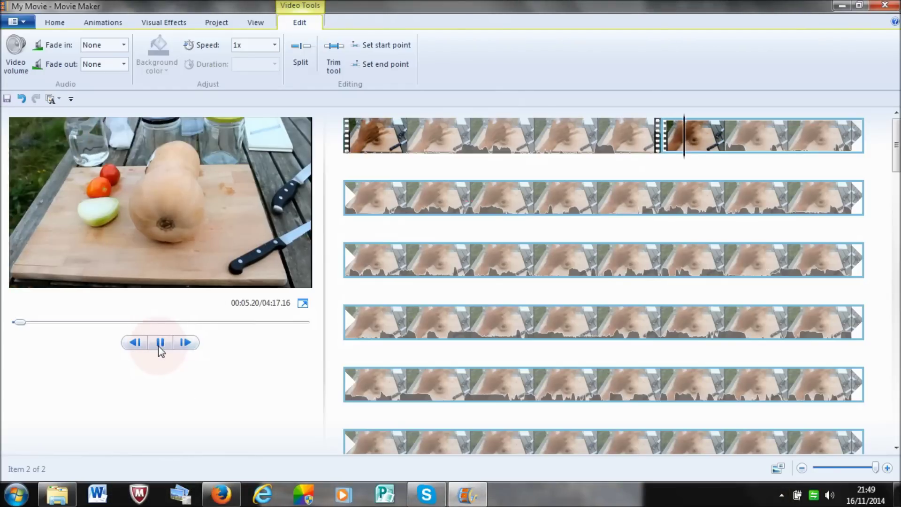
pyautogui.click(160, 346)
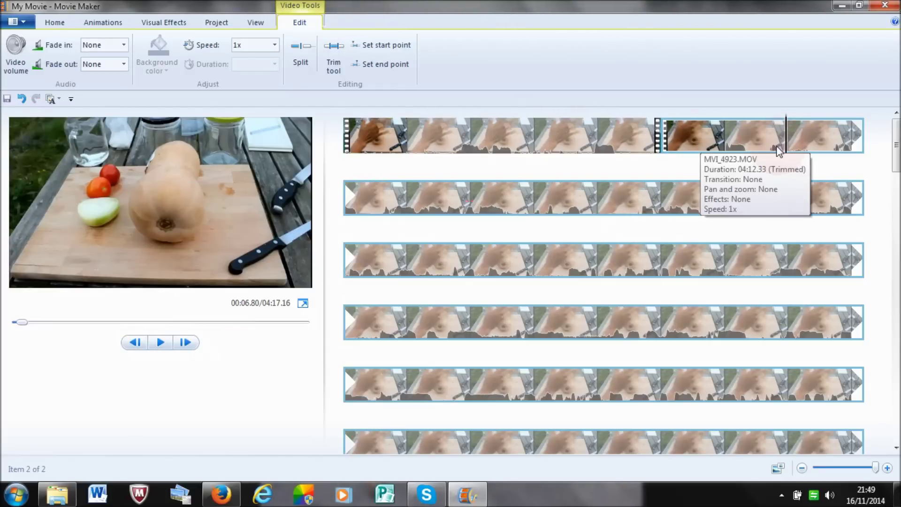
pyautogui.click(298, 67)
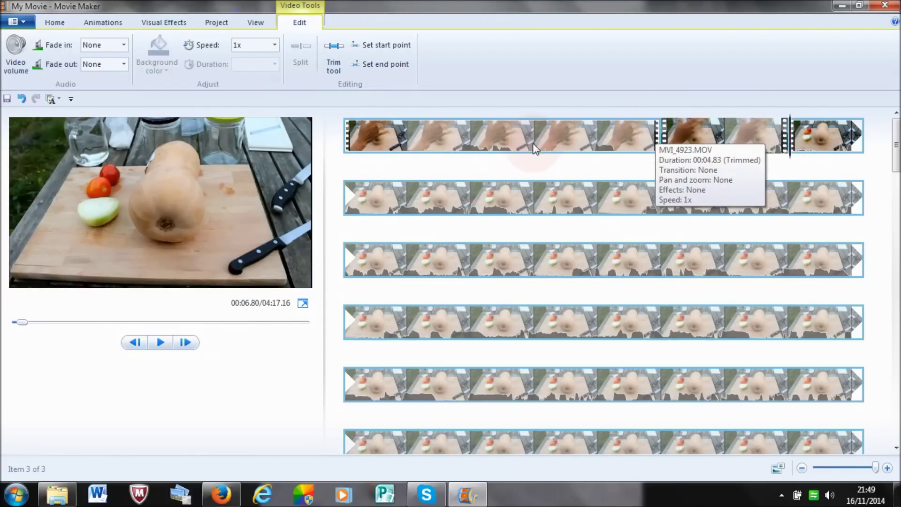
# Remove the short middle segment between the two cuts from the project.
pyautogui.click(705, 139)
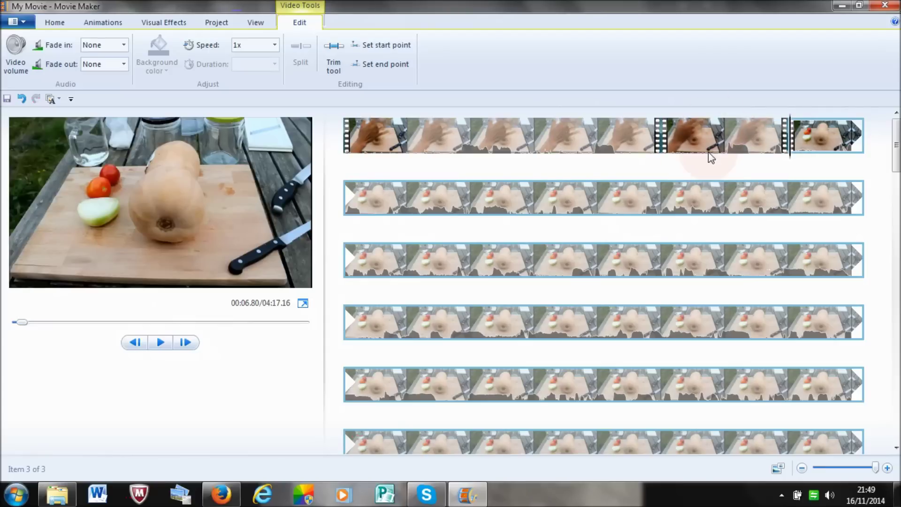
pyautogui.click(844, 144)
pyautogui.click(724, 140)
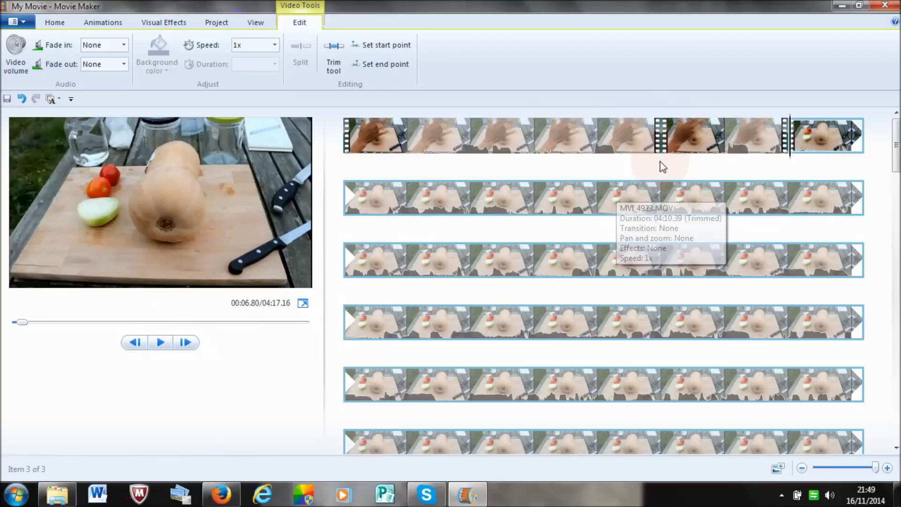
pyautogui.click(710, 137)
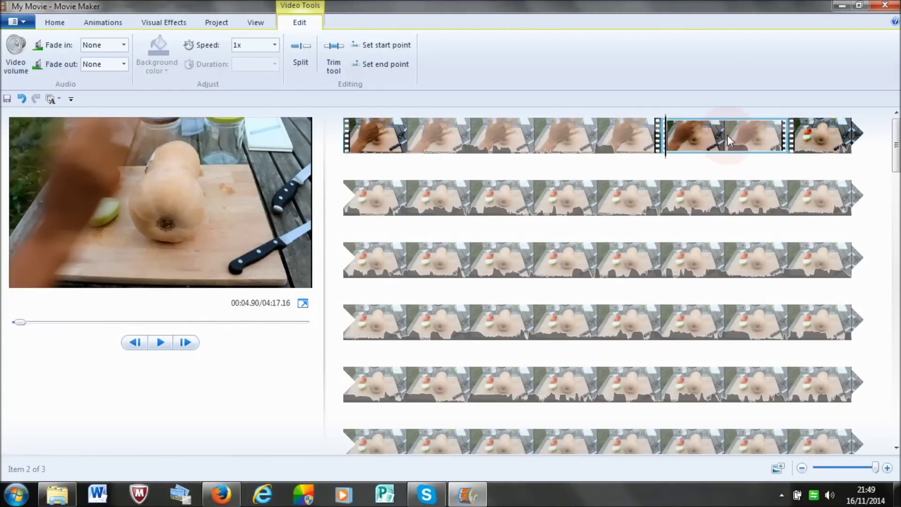
pyautogui.click(55, 24)
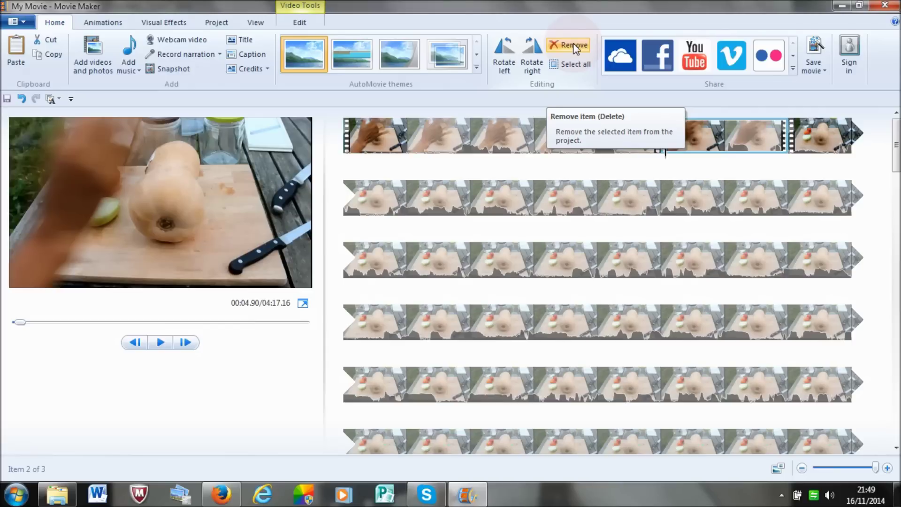
pyautogui.rightClick(711, 130)
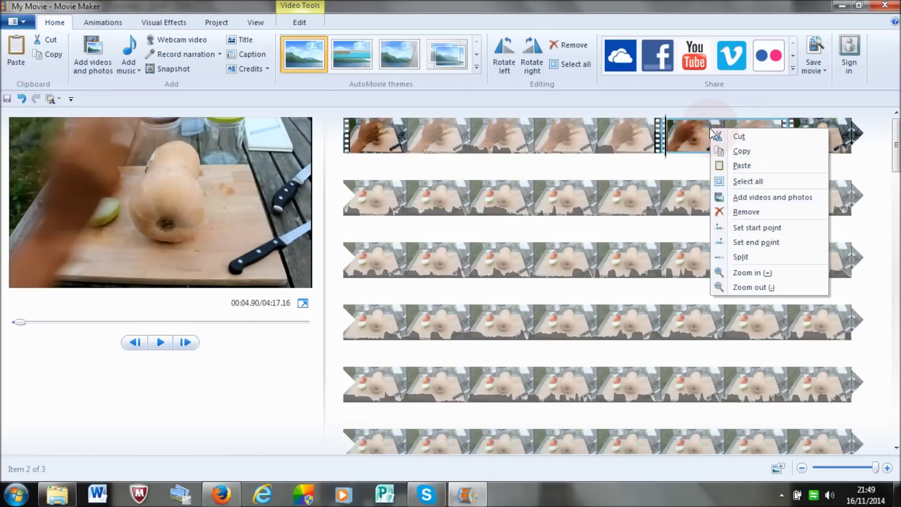
pyautogui.click(725, 209)
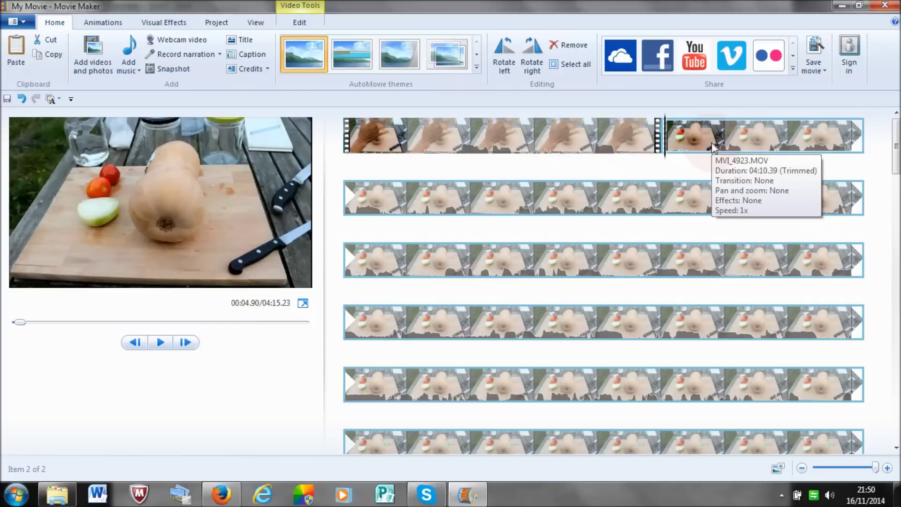
# Preview the movie across the cut from the start of the first clip and again from partway through it.
pyautogui.click(363, 140)
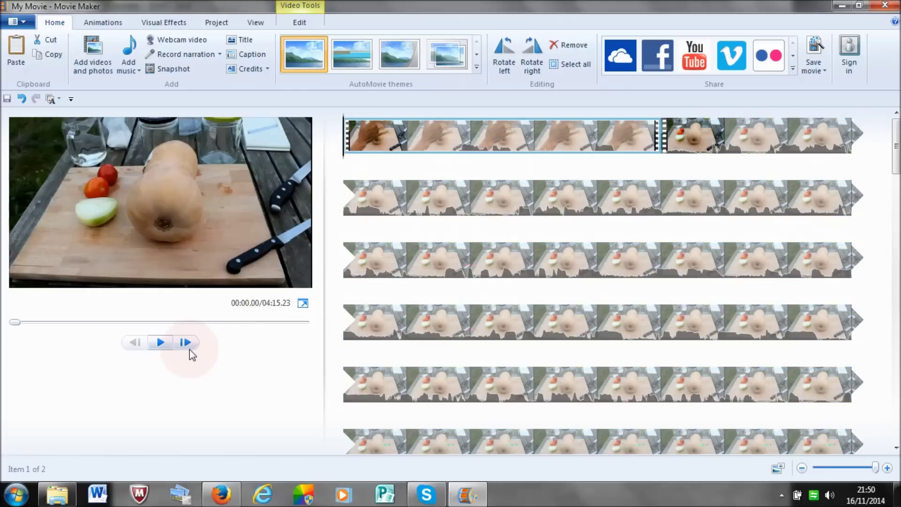
pyautogui.click(160, 342)
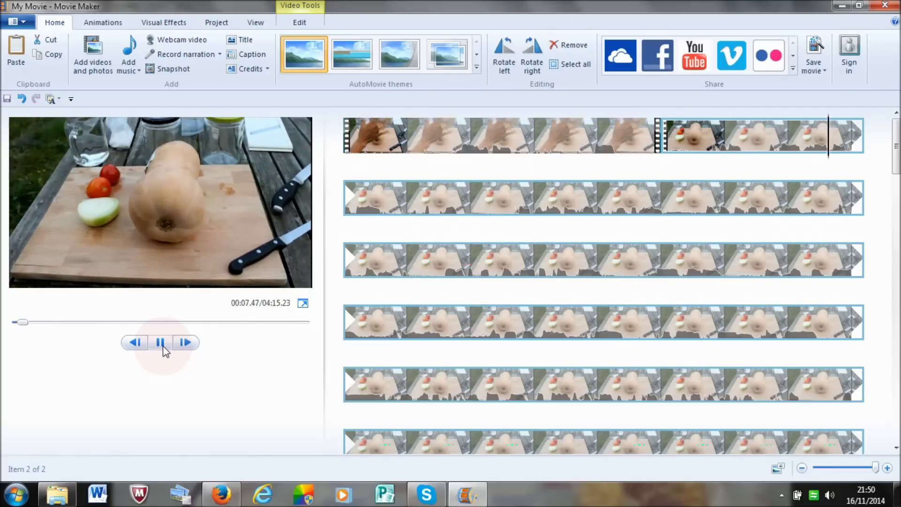
pyautogui.click(162, 345)
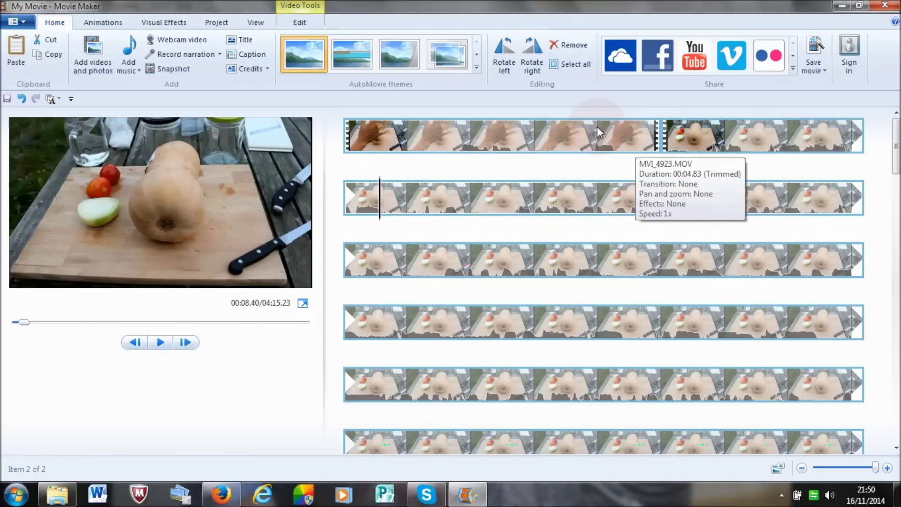
pyautogui.click(540, 135)
pyautogui.click(183, 341)
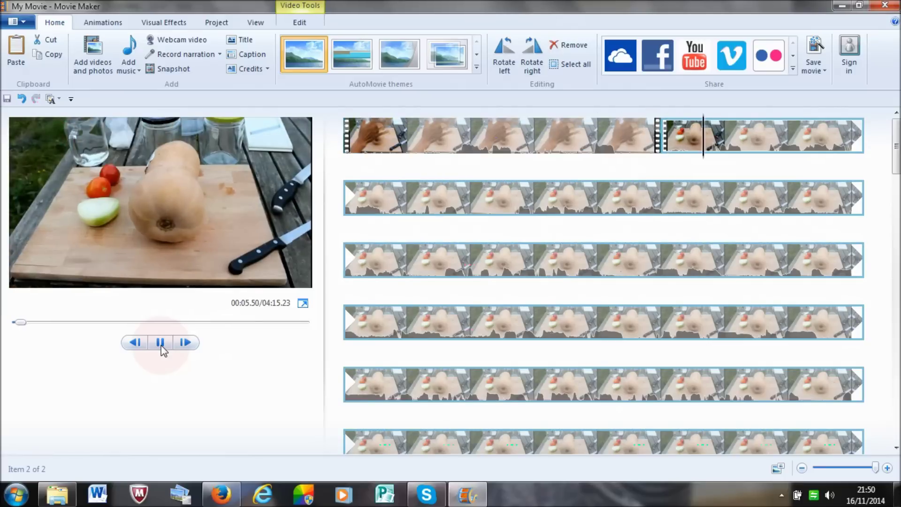
pyautogui.click(160, 342)
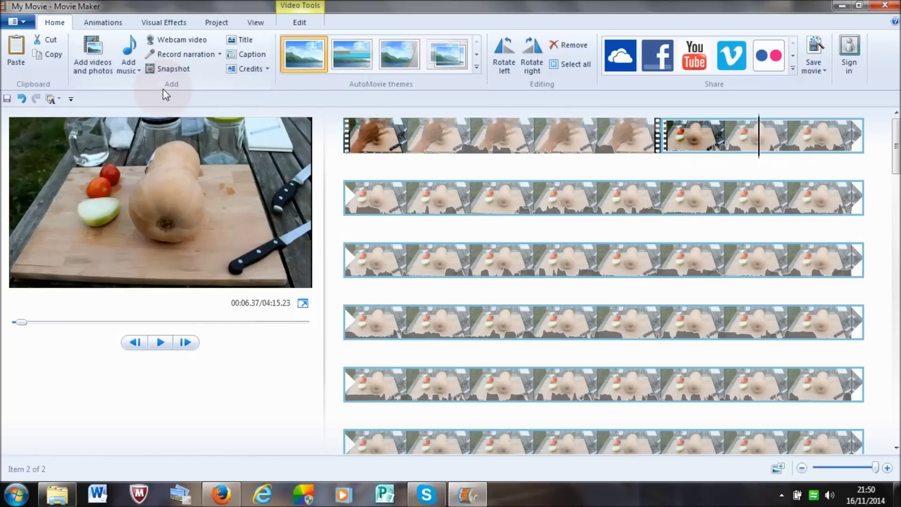
# Browse the transitions and apply the crossfade transition from the Dissolves group to the start of the second clip.
pyautogui.click(96, 24)
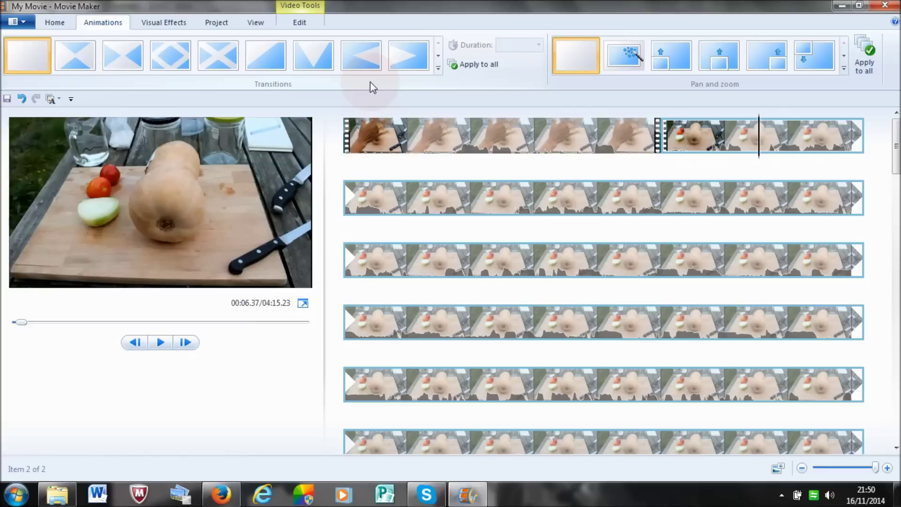
pyautogui.click(358, 57)
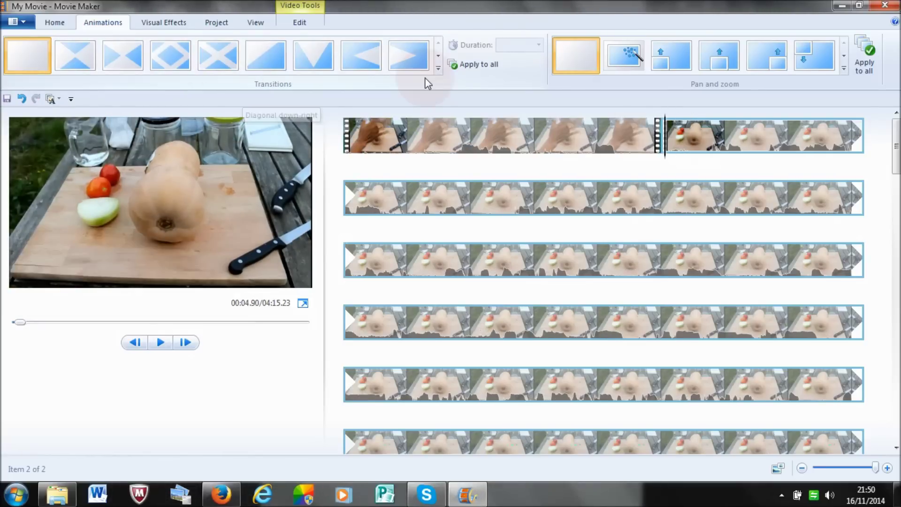
pyautogui.click(438, 68)
pyautogui.moveTo(538, 55); pyautogui.dragTo(536, 72)
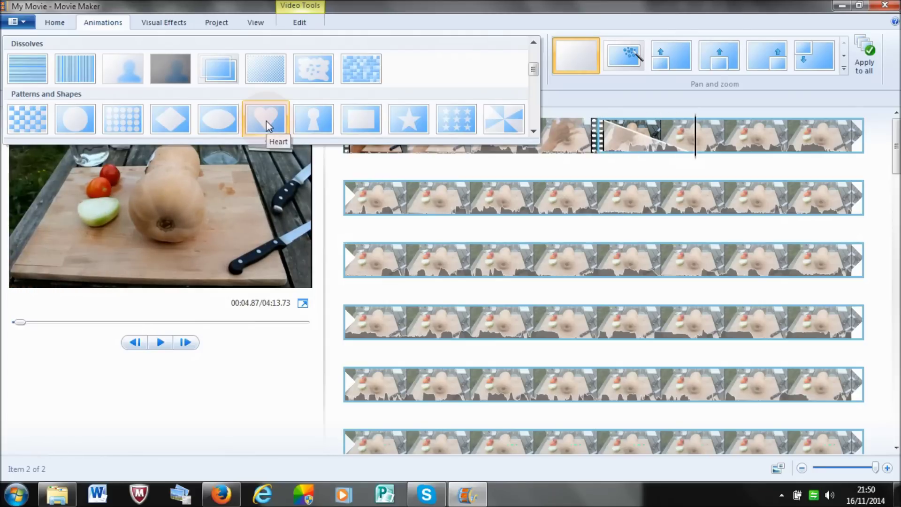
pyautogui.moveTo(532, 75)
pyautogui.mouseDown()
pyautogui.moveTo(537, 90)
pyautogui.moveTo(538, 77)
pyautogui.mouseUp()
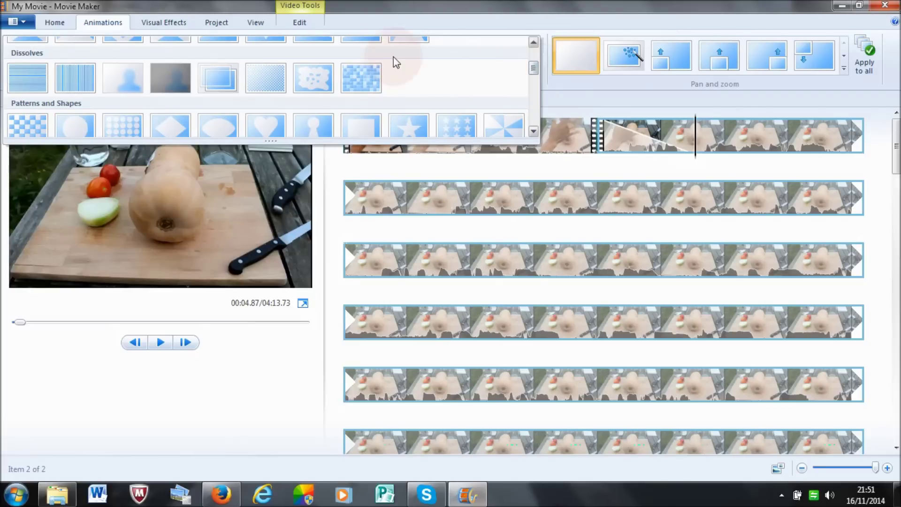
pyautogui.click(206, 79)
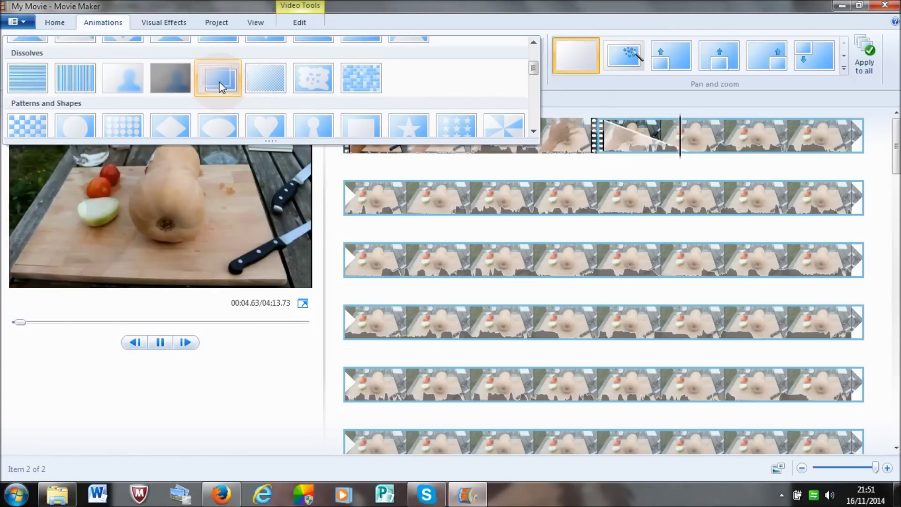
pyautogui.click(221, 86)
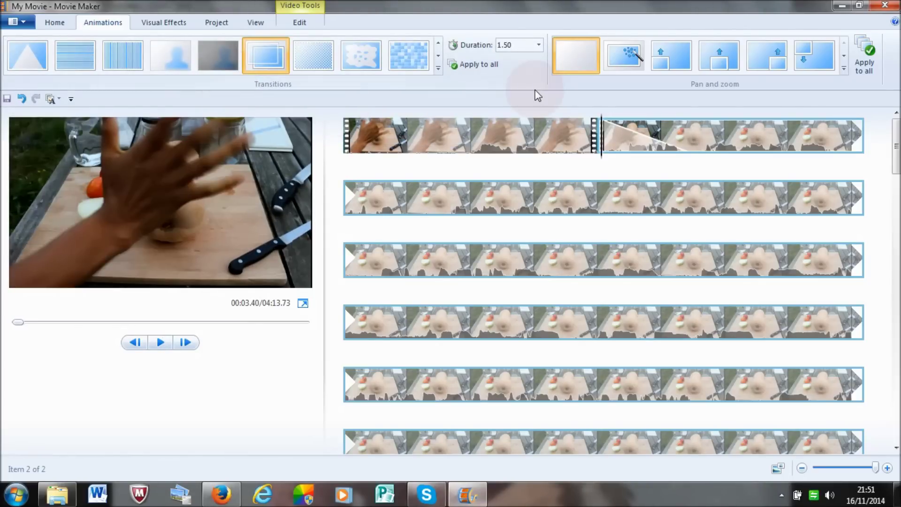
# Preview the transition by playing from the first clip, and pause once it has passed.
pyautogui.click(362, 139)
pyautogui.click(159, 349)
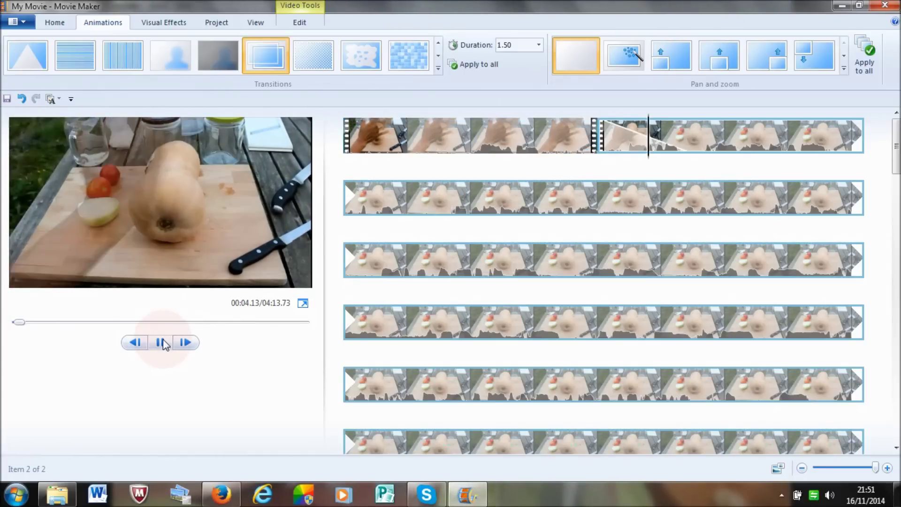
pyautogui.click(161, 343)
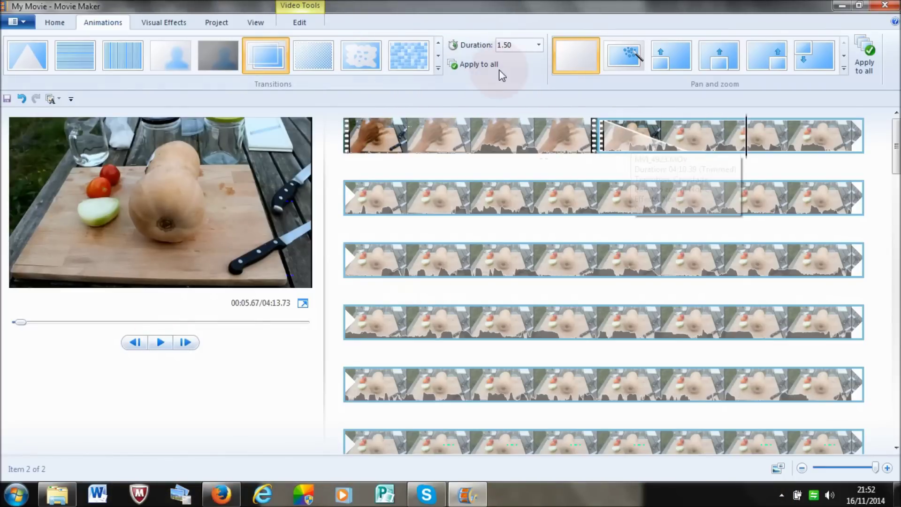
# Set the transition's duration to 0.25 seconds and preview it by playing from the first clip.
pyautogui.click(539, 47)
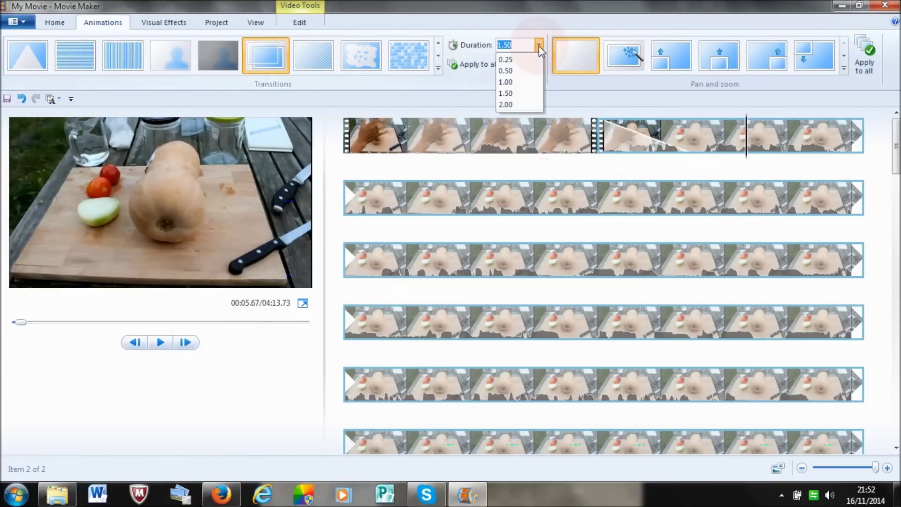
pyautogui.click(517, 60)
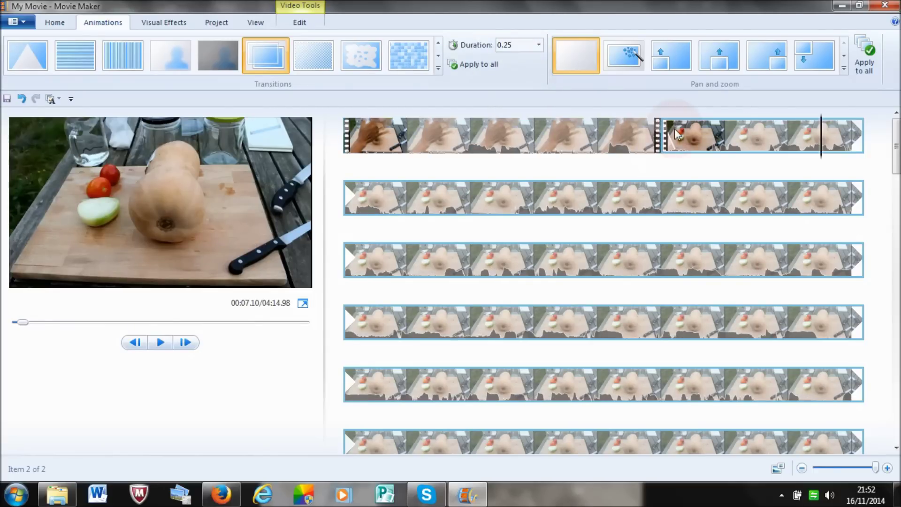
pyautogui.click(561, 130)
pyautogui.click(159, 348)
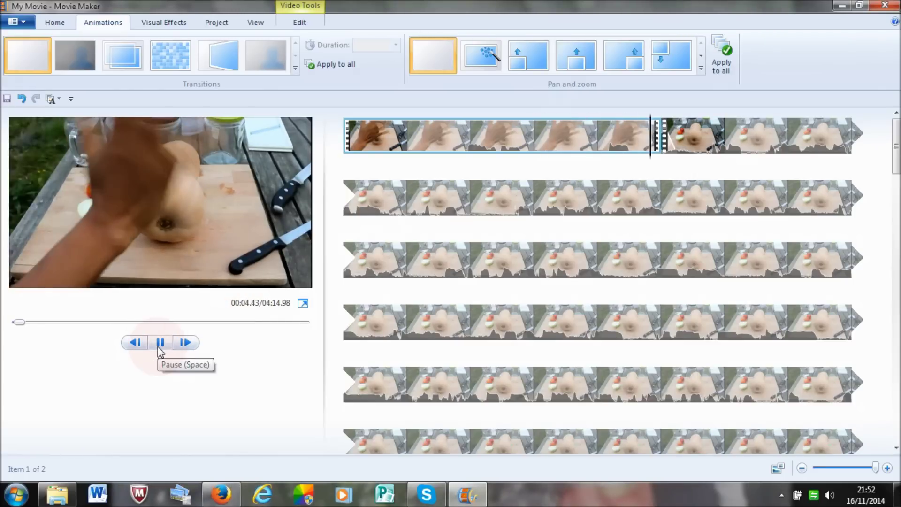
pyautogui.click(160, 347)
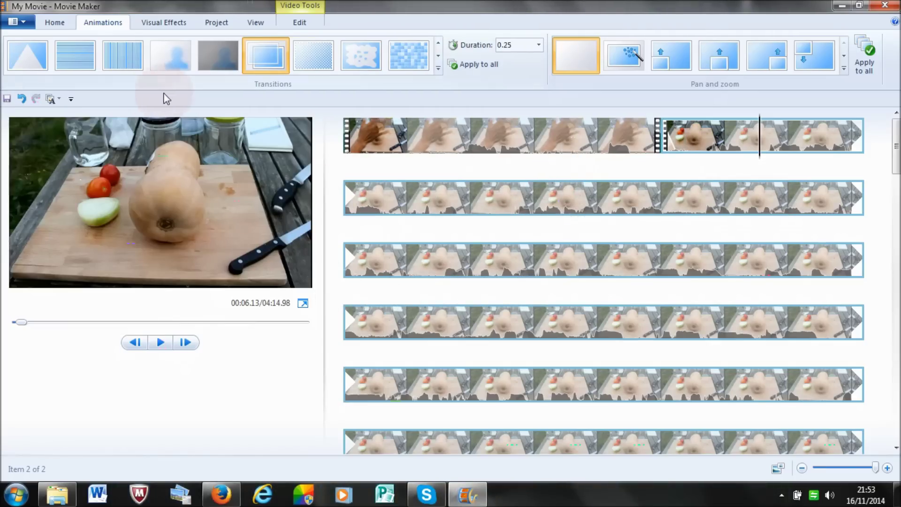
# Add the pink sauerkraut photo from the Pictures folder to the project.
pyautogui.click(56, 24)
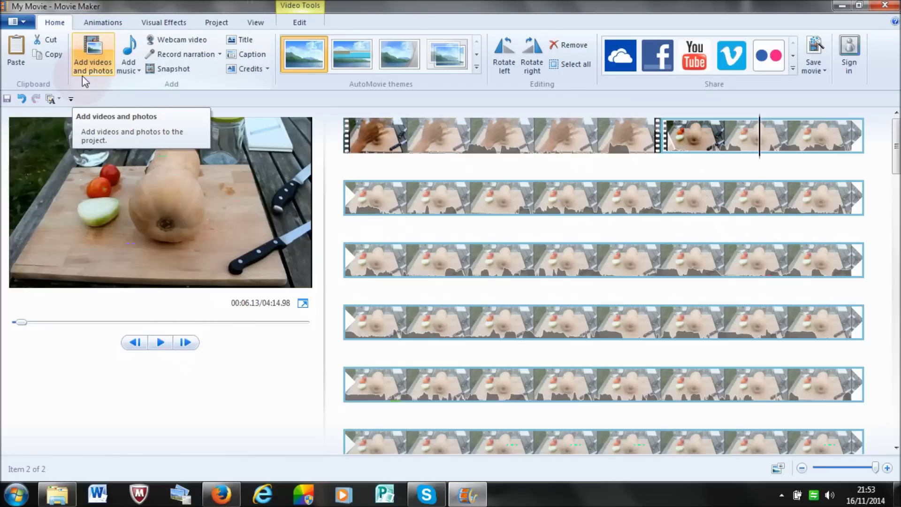
pyautogui.click(100, 72)
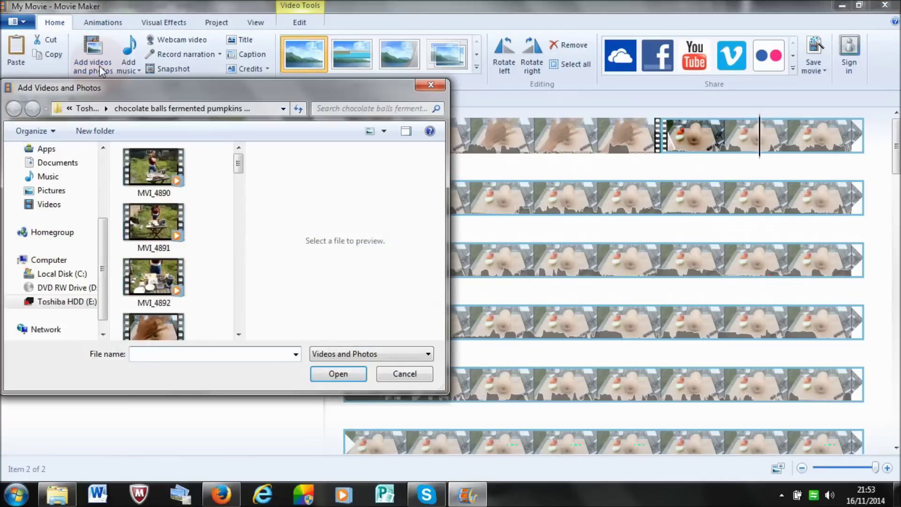
pyautogui.click(51, 190)
pyautogui.scroll(-2, 240, 195)
pyautogui.scroll(1, 240, 195)
pyautogui.click(192, 281)
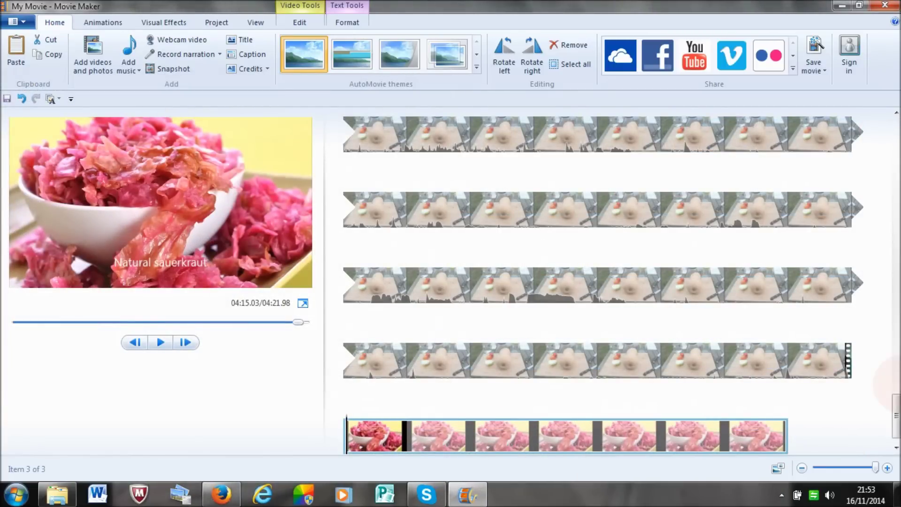
# Insert the pink sauerkraut photo directly after the first clip, ahead of the second clip.
pyautogui.scroll(10, 673, 139)
pyautogui.click(664, 136)
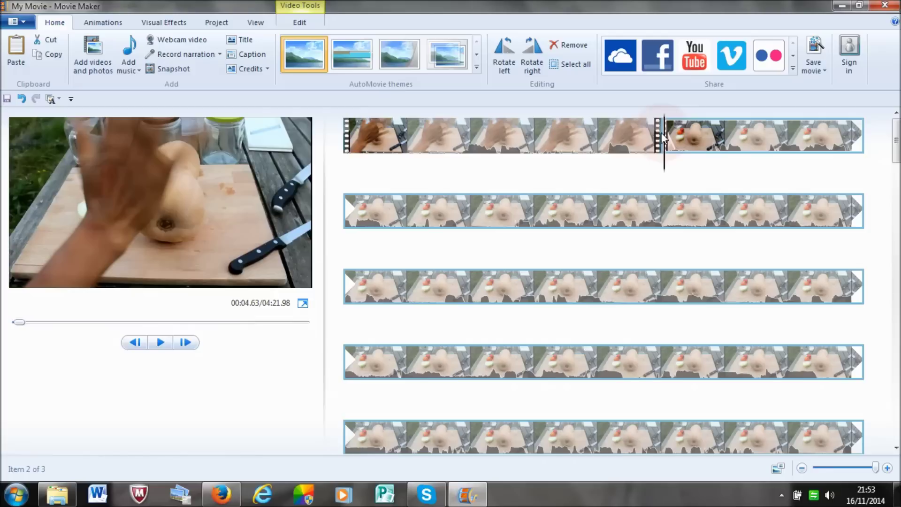
pyautogui.moveTo(896, 141); pyautogui.dragTo(896, 419)
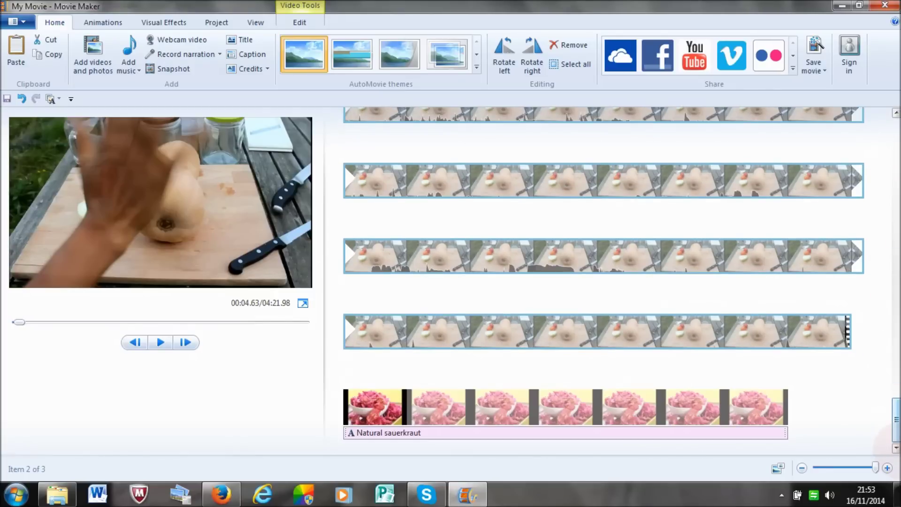
pyautogui.scroll(10, 650, 133)
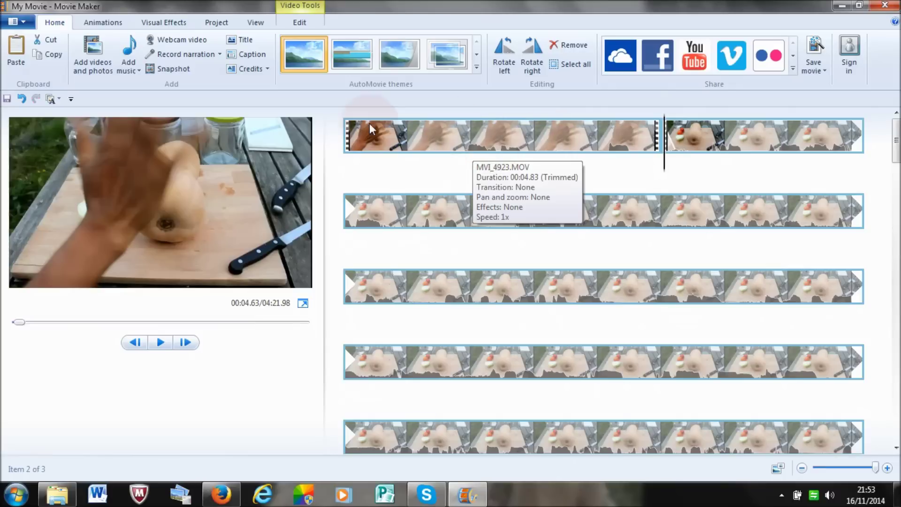
pyautogui.click(434, 136)
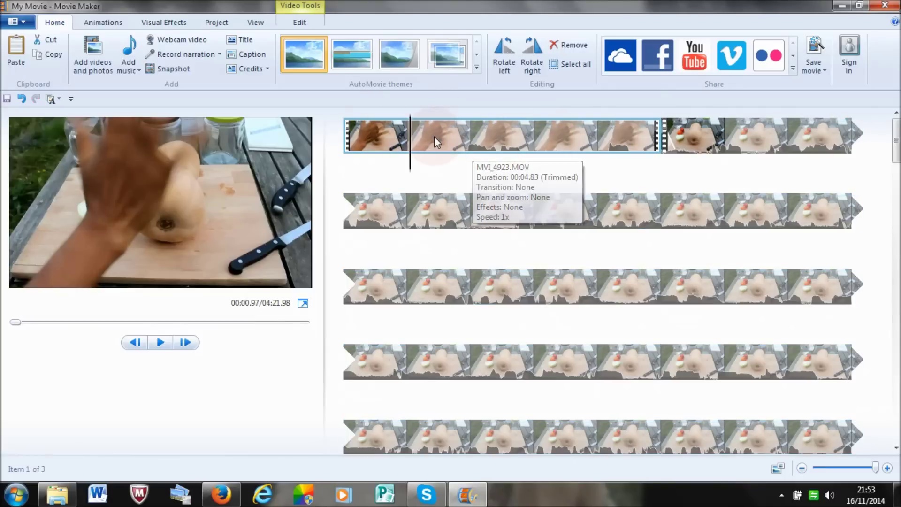
pyautogui.click(94, 53)
pyautogui.moveTo(240, 198); pyautogui.dragTo(239, 239)
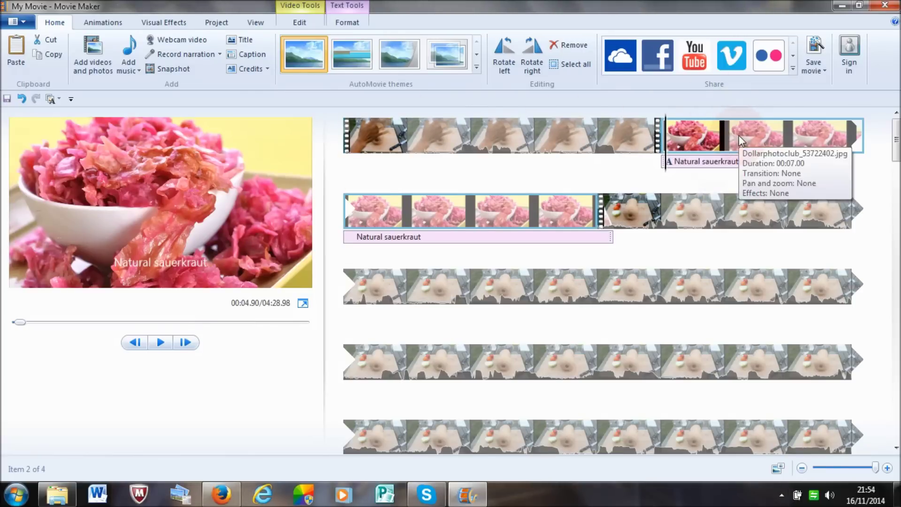
# Apply the crossfade transition from the Dissolves group to the start of the sauerkraut photo.
pyautogui.click(773, 136)
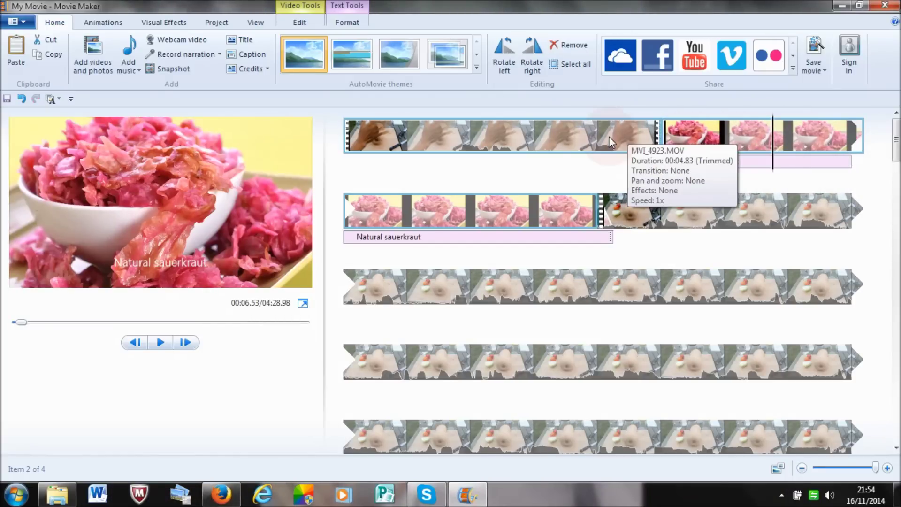
pyautogui.click(103, 22)
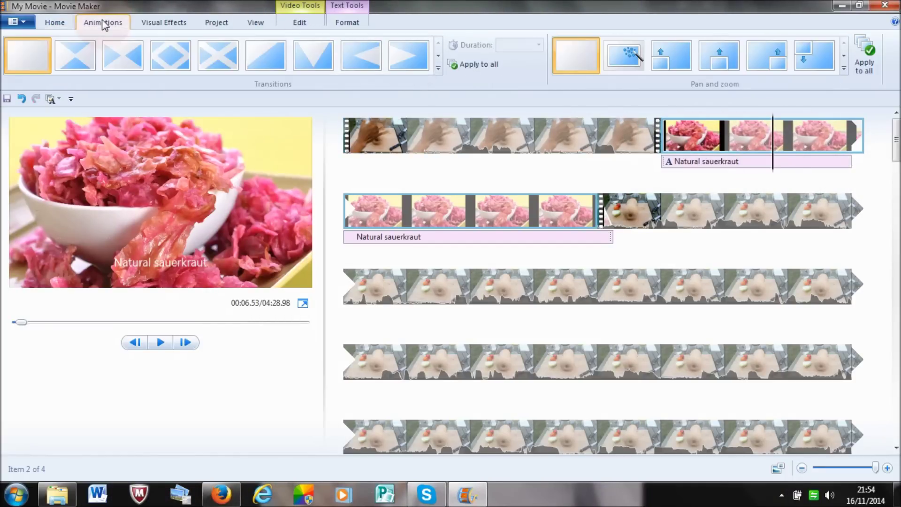
pyautogui.click(440, 68)
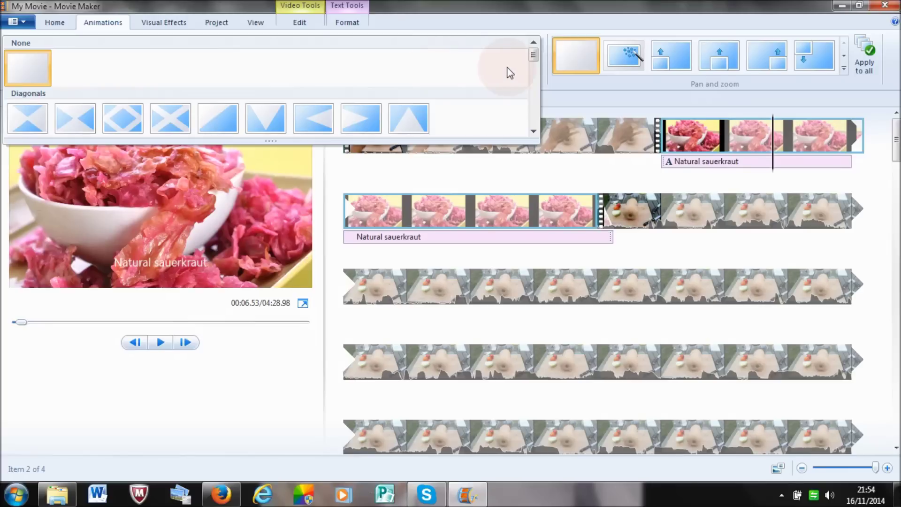
pyautogui.moveTo(537, 61); pyautogui.dragTo(535, 72)
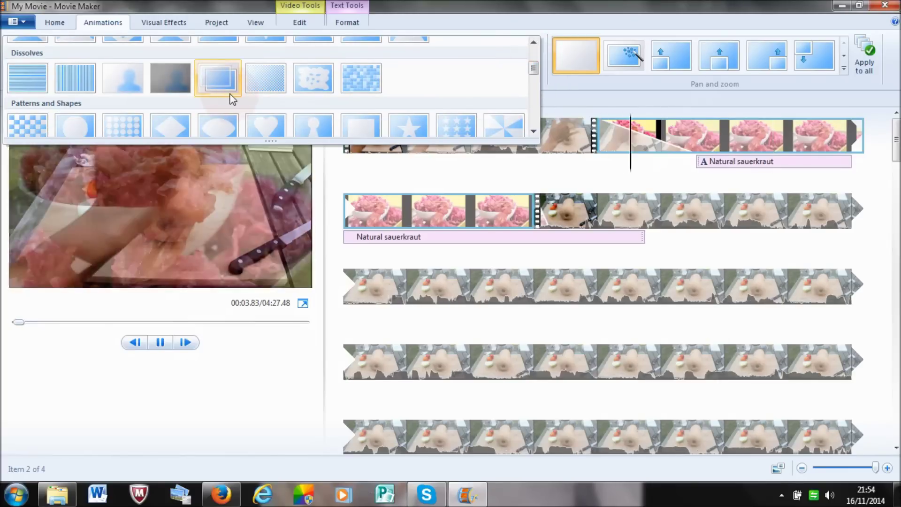
pyautogui.click(223, 90)
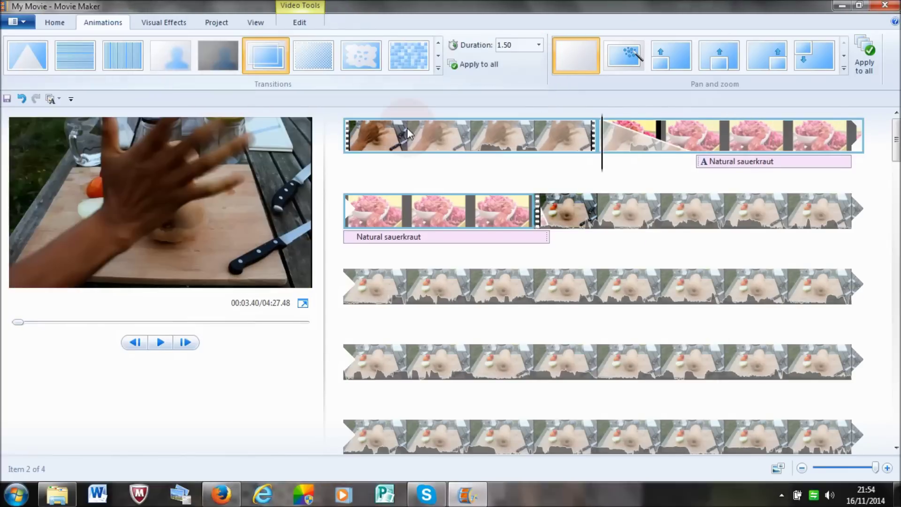
# Preview the crossfade into the photo by playing from the first clip, and pause once the photo appears.
pyautogui.click(478, 145)
pyautogui.click(162, 345)
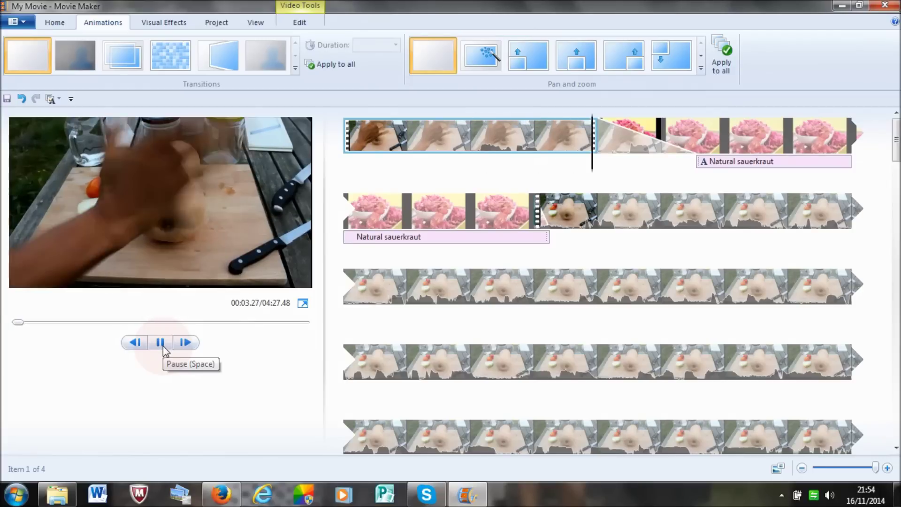
pyautogui.click(162, 346)
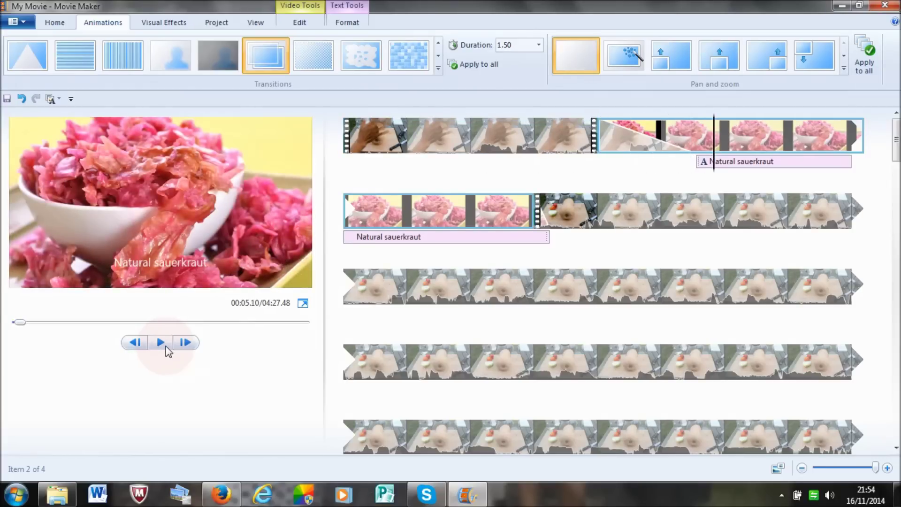
# Set the photo's transition duration to 0.50 seconds and preview it by playing from the end of the first clip.
pyautogui.click(538, 47)
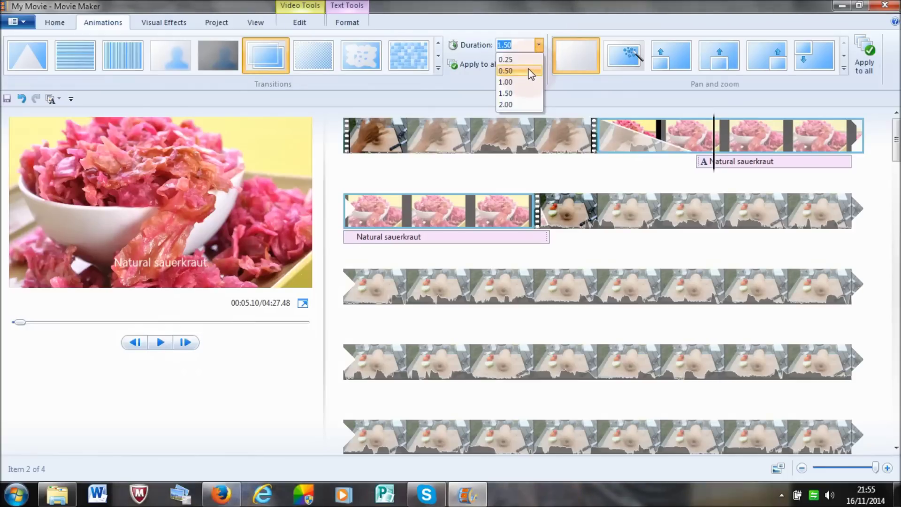
pyautogui.click(529, 71)
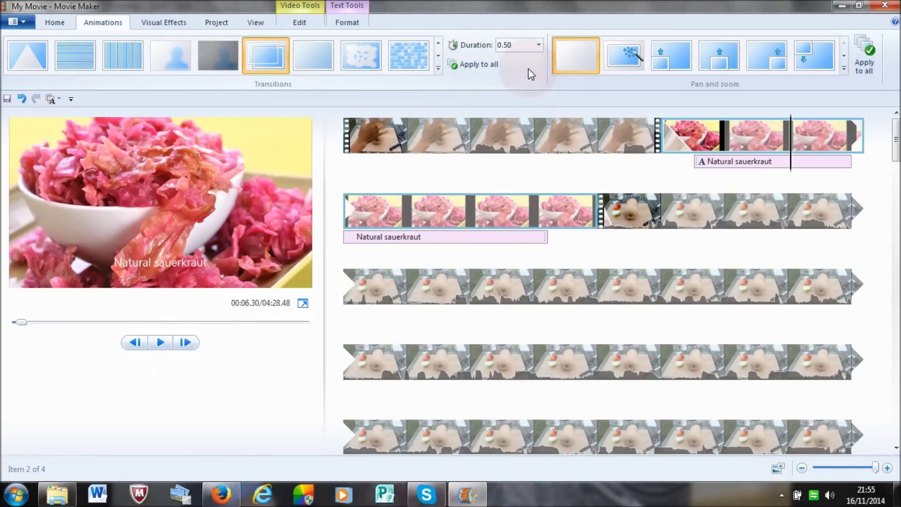
pyautogui.click(603, 131)
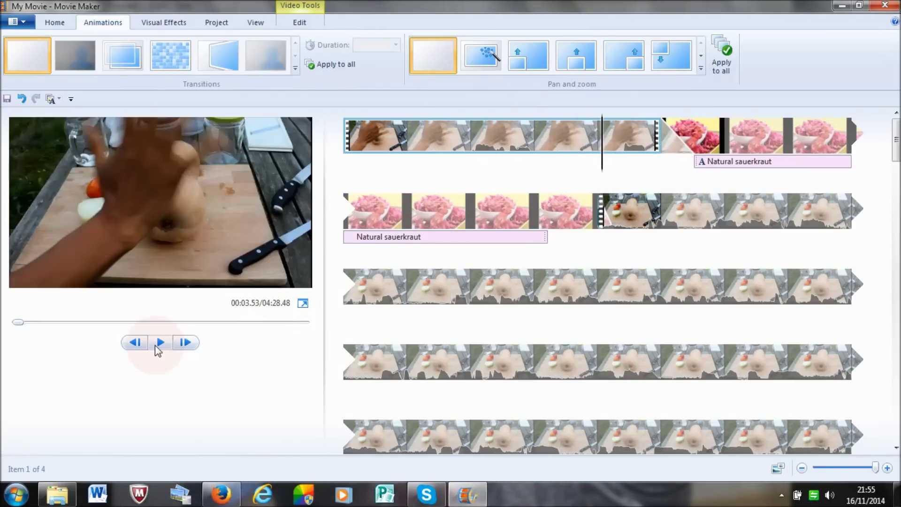
pyautogui.click(160, 342)
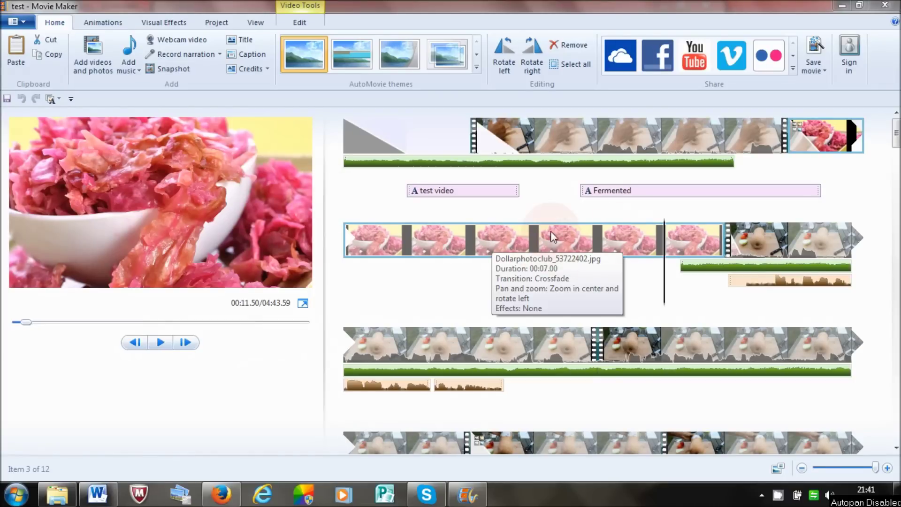
# Insert the video MVI_5177 from the MAKING FRIEND FAT MUSHROOM 2 folder on the Toshiba HDD after the sauerkraut photo.
pyautogui.click(600, 244)
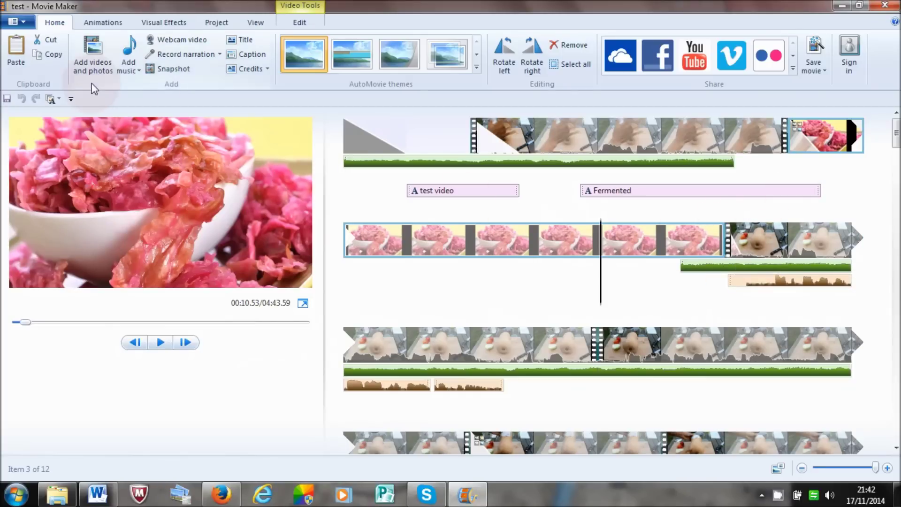
pyautogui.click(94, 70)
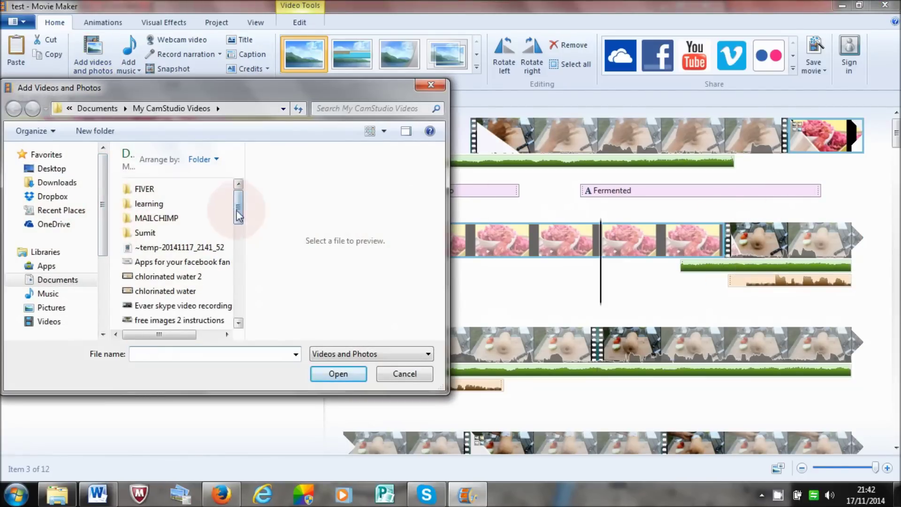
pyautogui.moveTo(105, 247); pyautogui.dragTo(102, 305)
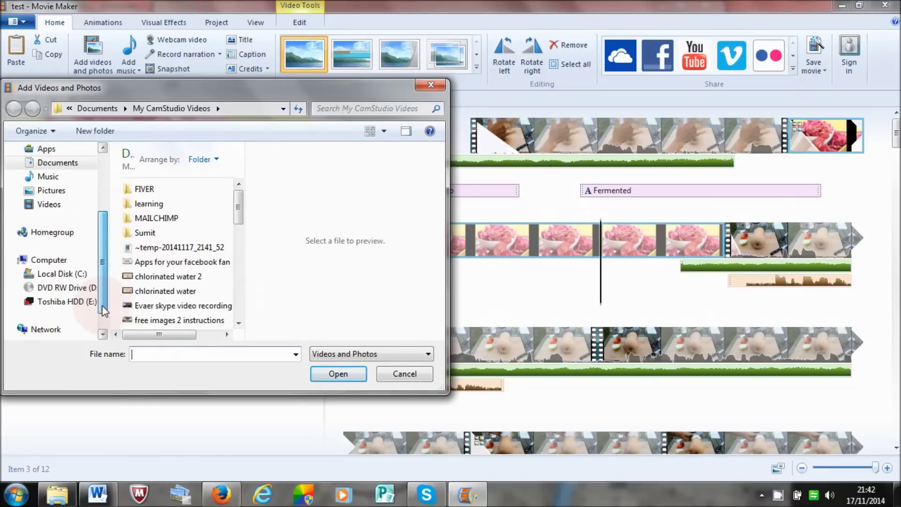
pyautogui.click(71, 301)
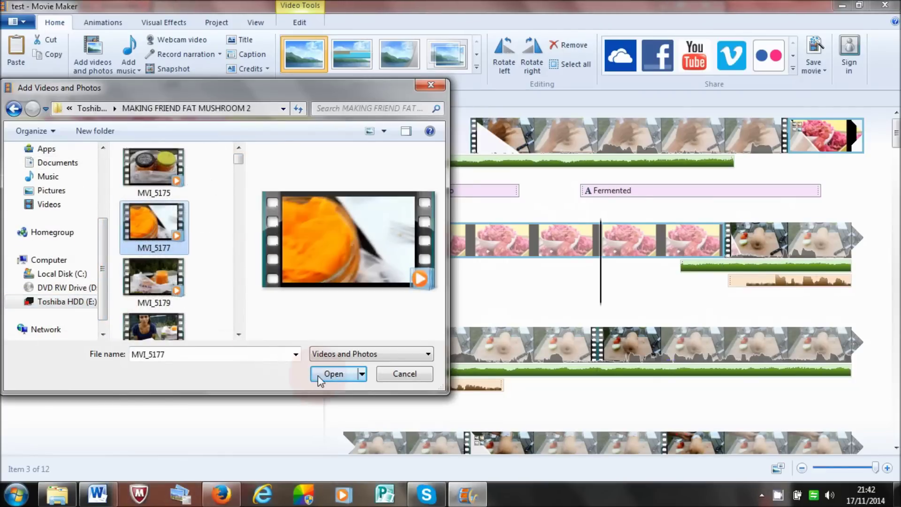
pyautogui.click(335, 374)
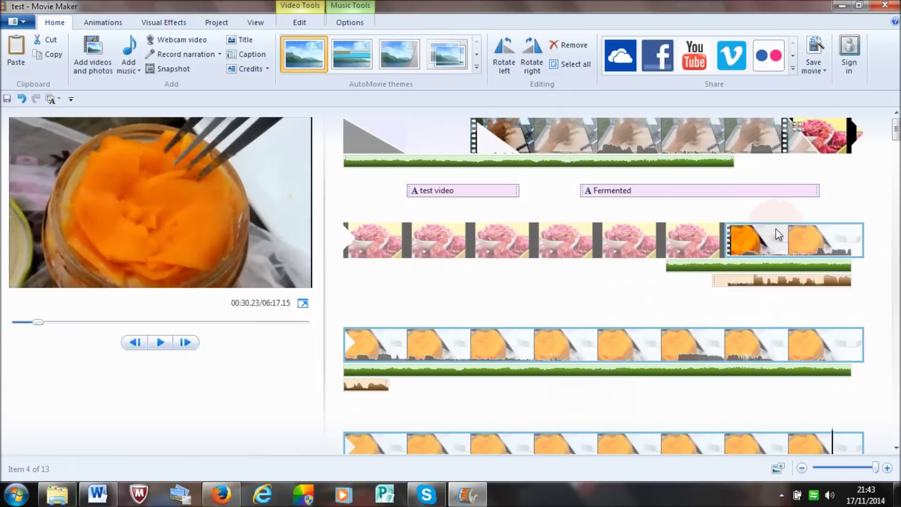
# Preview the inserted MVI_5177 clip by playing from the end of the sauerkraut photo, and pause partway through.
pyautogui.moveTo(896, 128)
pyautogui.mouseDown()
pyautogui.moveTo(897, 211)
pyautogui.moveTo(897, 144)
pyautogui.mouseUp()
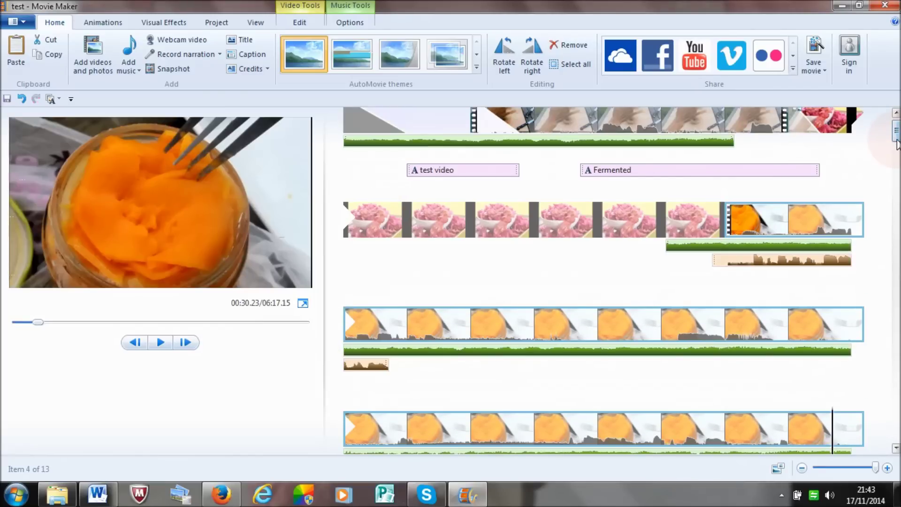
pyautogui.moveTo(898, 143); pyautogui.dragTo(897, 137)
pyautogui.click(665, 239)
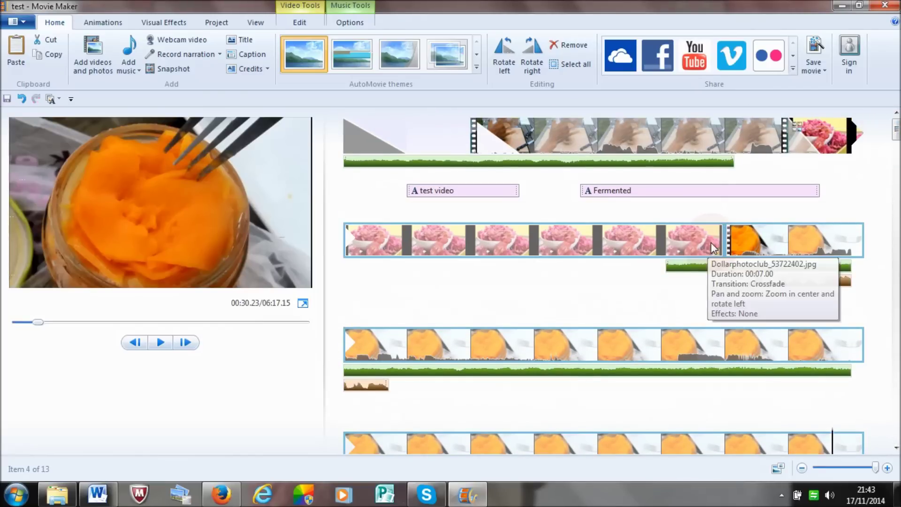
pyautogui.click(163, 343)
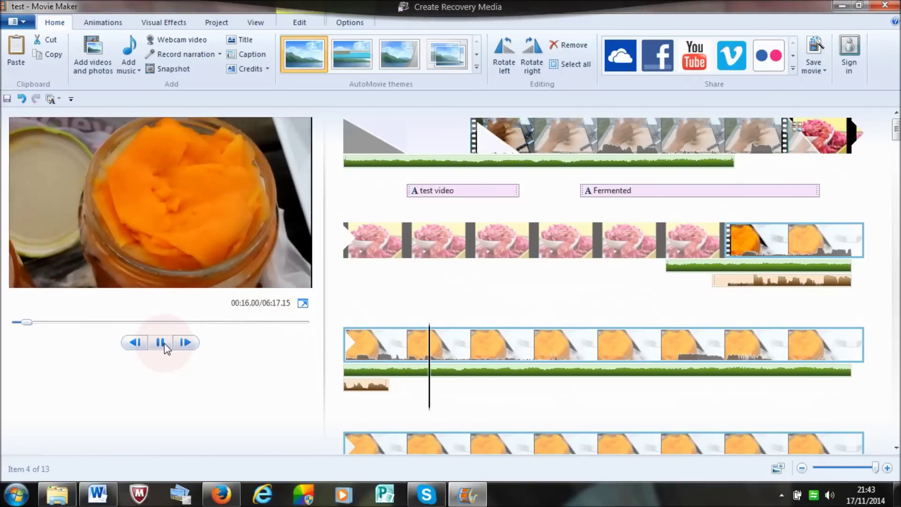
pyautogui.click(165, 342)
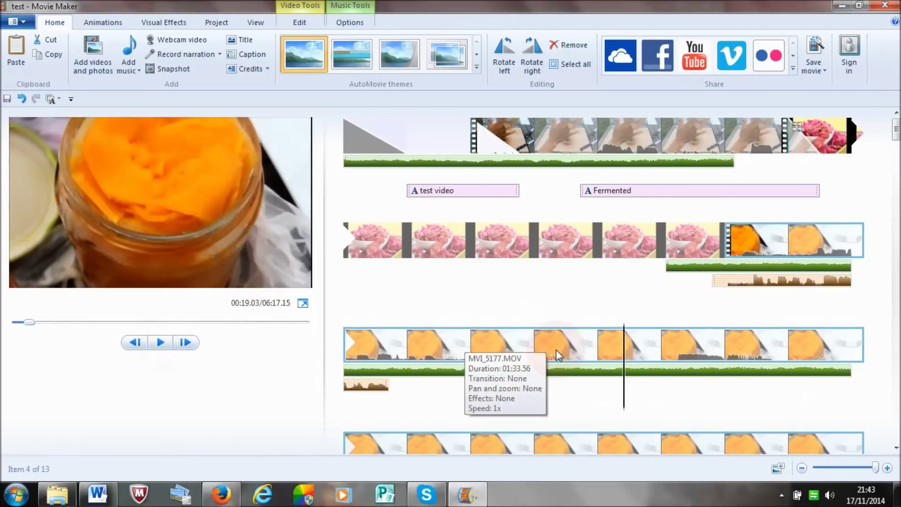
# Speed up the MVI_5177 clip, trying 4x first and settling on 8x.
pyautogui.click(799, 233)
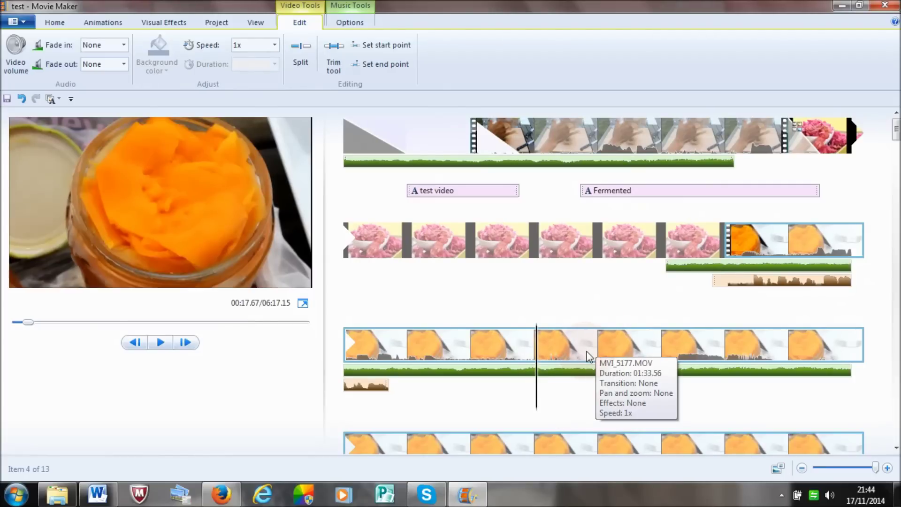
pyautogui.keyDown('ctrl'); pyautogui.click(438, 258); pyautogui.keyUp('ctrl')
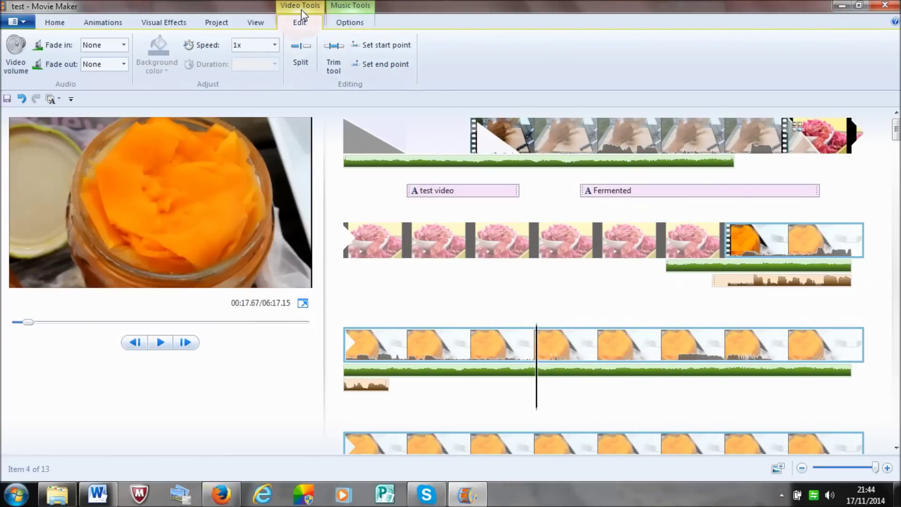
pyautogui.click(261, 87)
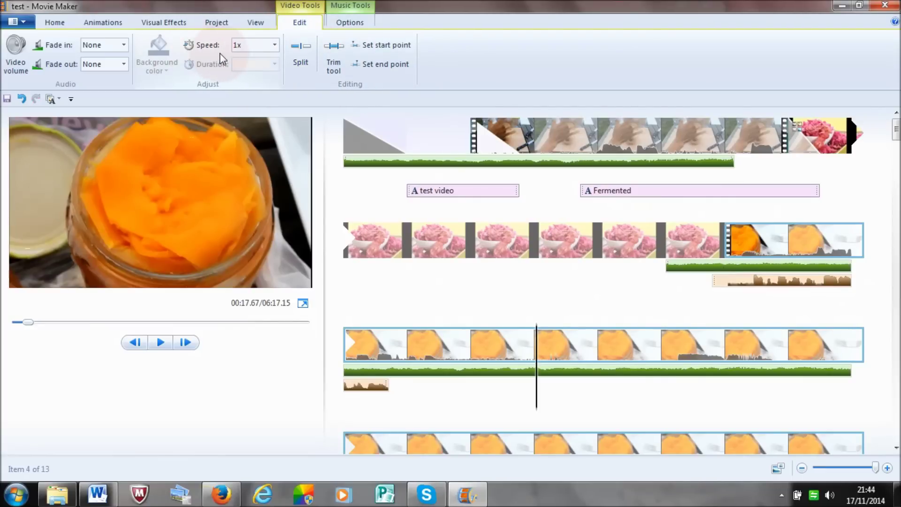
pyautogui.click(274, 46)
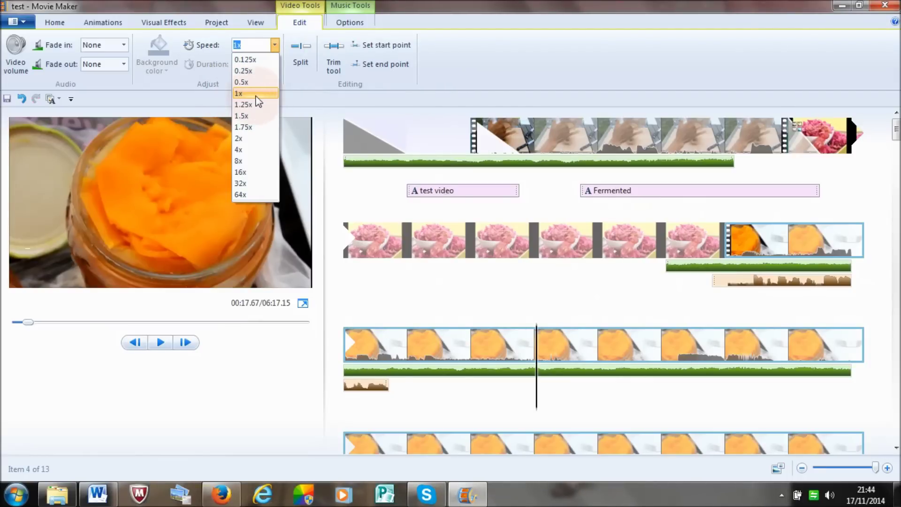
pyautogui.click(251, 149)
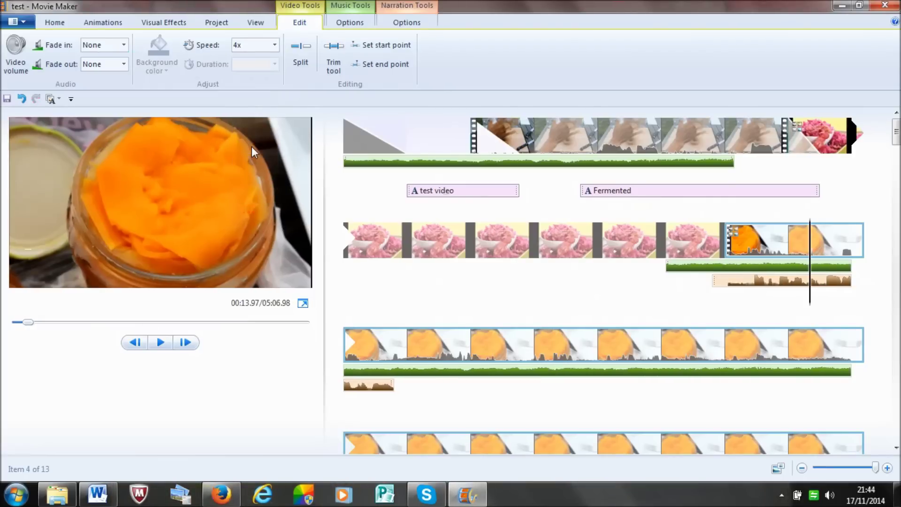
pyautogui.click(275, 45)
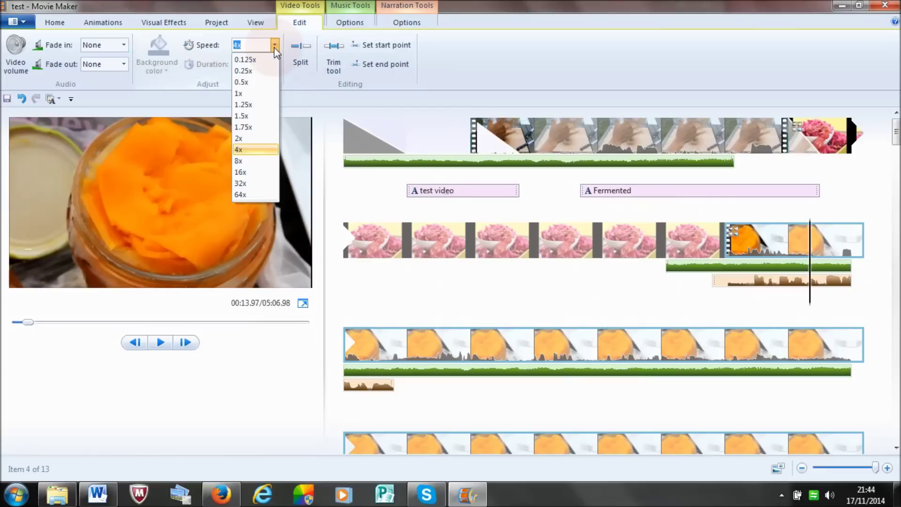
pyautogui.click(257, 162)
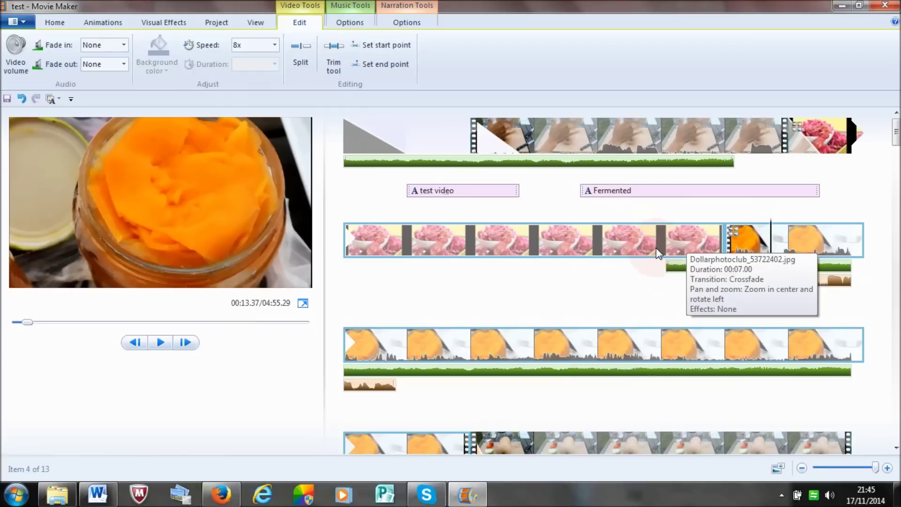
# Preview the sped-up clip by playing from the sauerkraut photo, and pause partway through the clip.
pyautogui.click(601, 240)
pyautogui.click(160, 342)
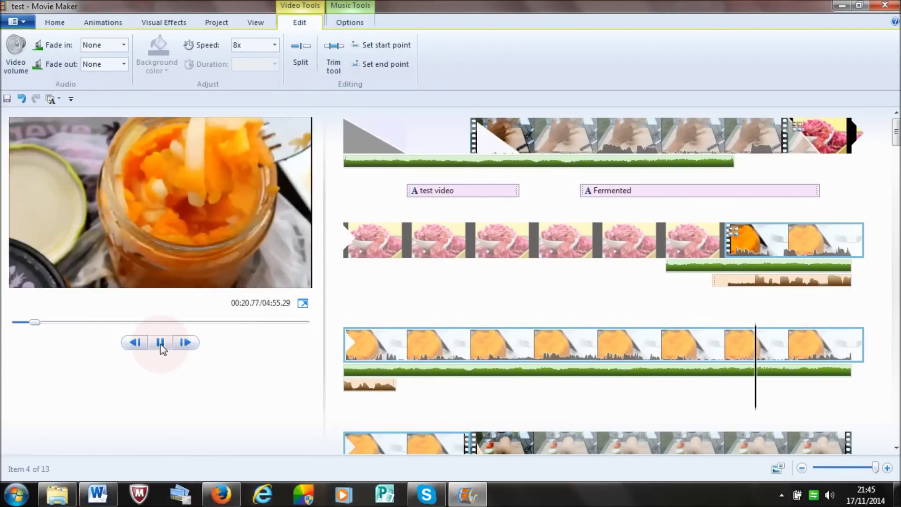
pyautogui.click(160, 343)
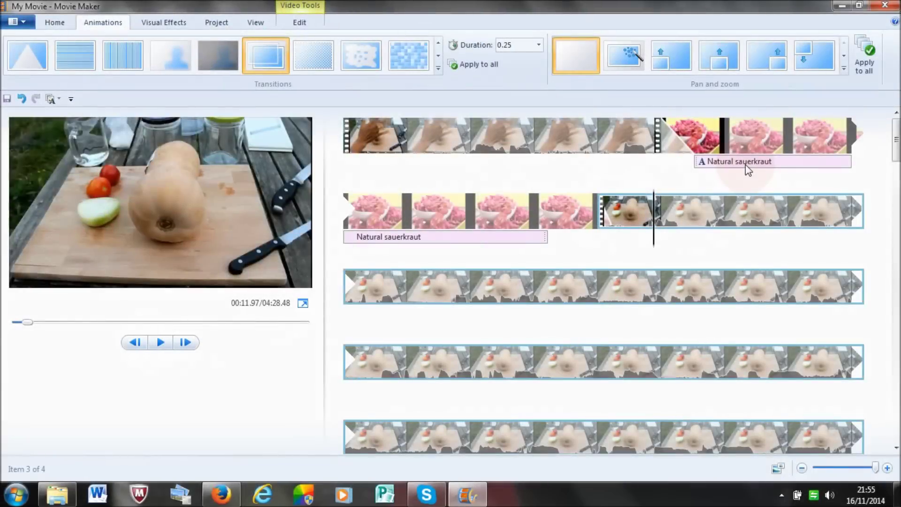
# Preview the Natural sauerkraut caption by playing the movie over the sauerkraut photo, and pause near the caption's end.
pyautogui.click(745, 164)
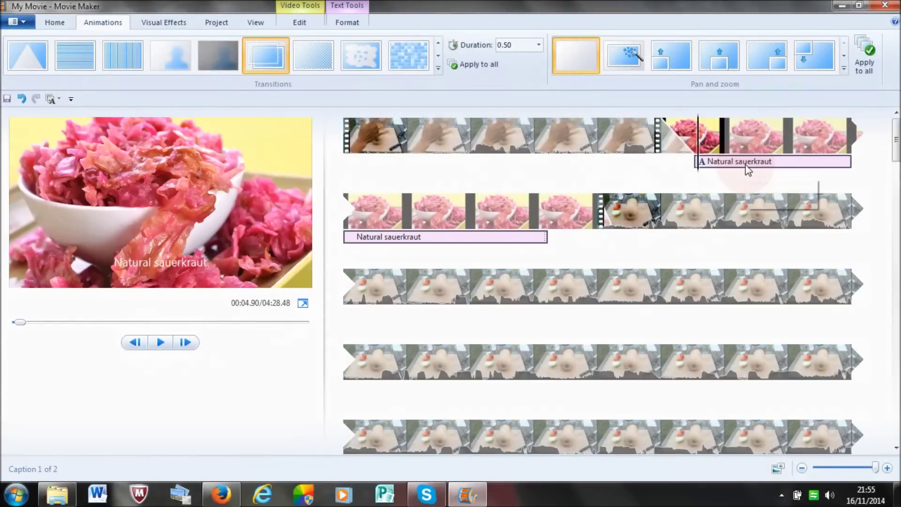
pyautogui.rightClick(746, 164)
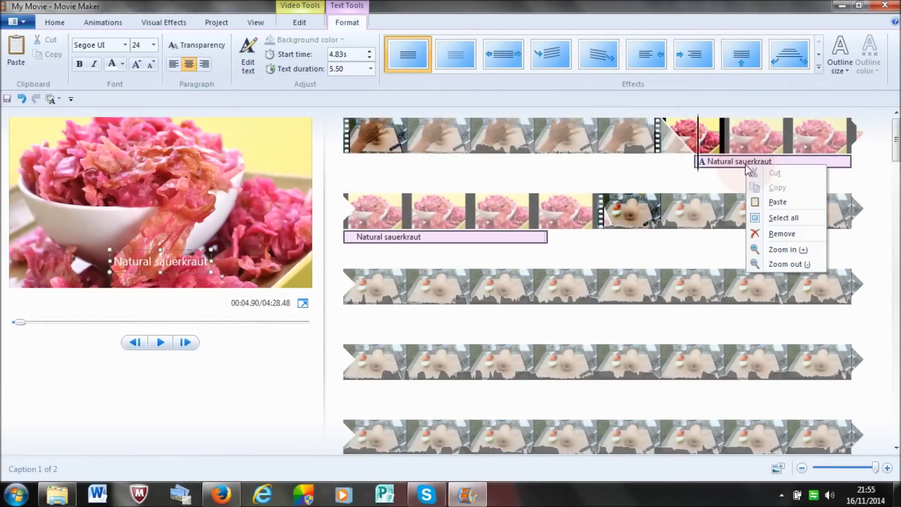
pyautogui.click(682, 139)
pyautogui.click(602, 140)
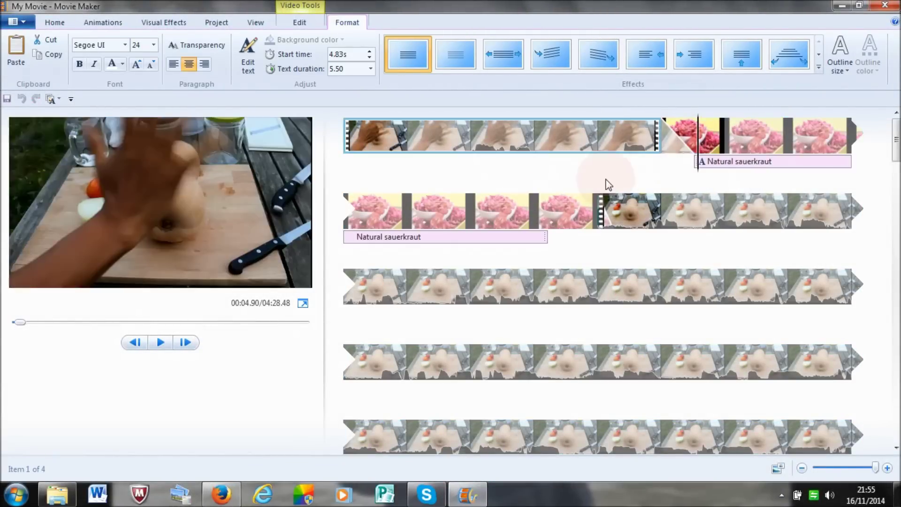
pyautogui.click(160, 342)
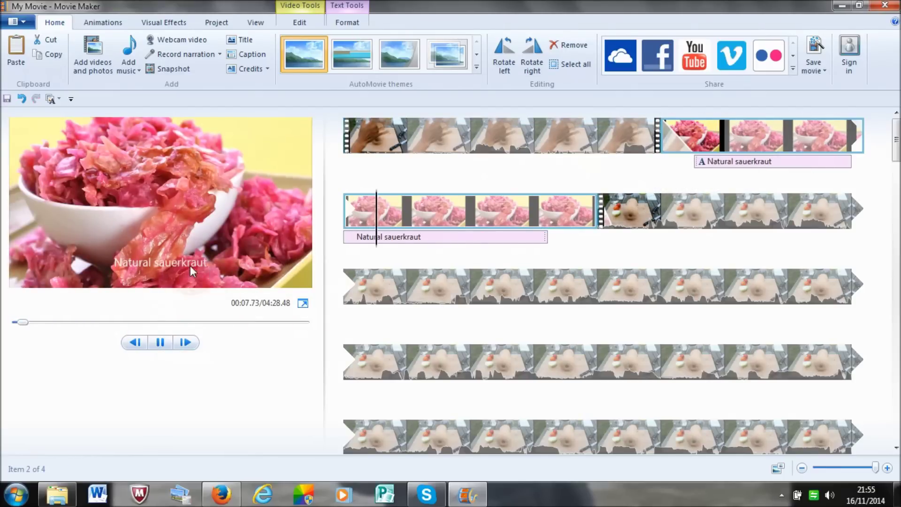
pyautogui.click(160, 342)
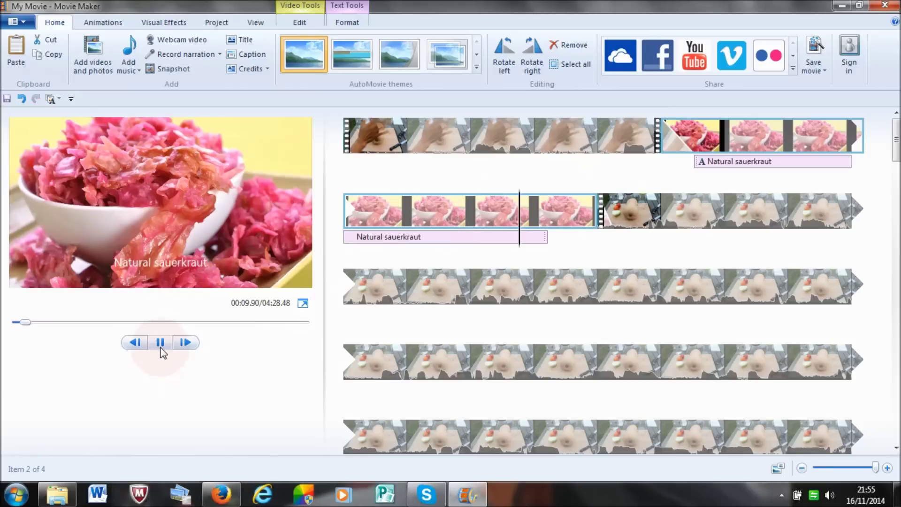
# Remove the Natural sauerkraut caption from the sauerkraut photo.
pyautogui.rightClick(433, 245)
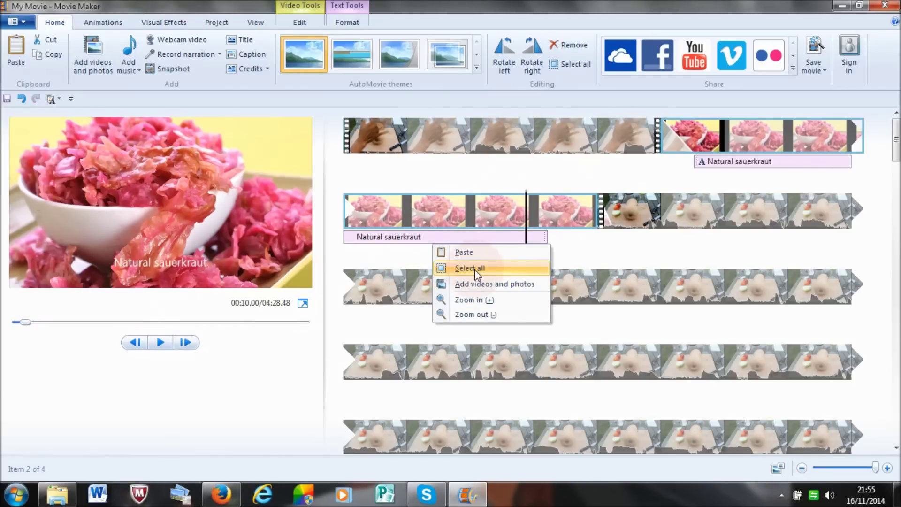
pyautogui.click(536, 235)
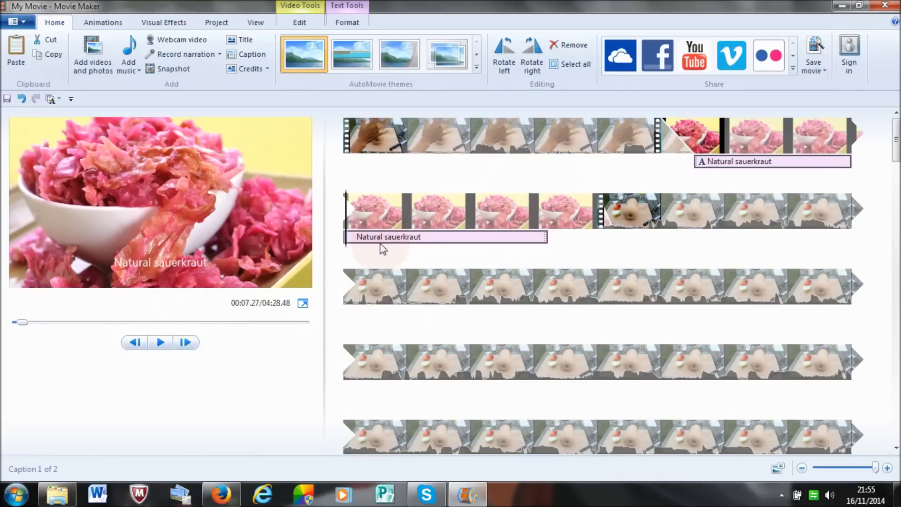
pyautogui.click(402, 239)
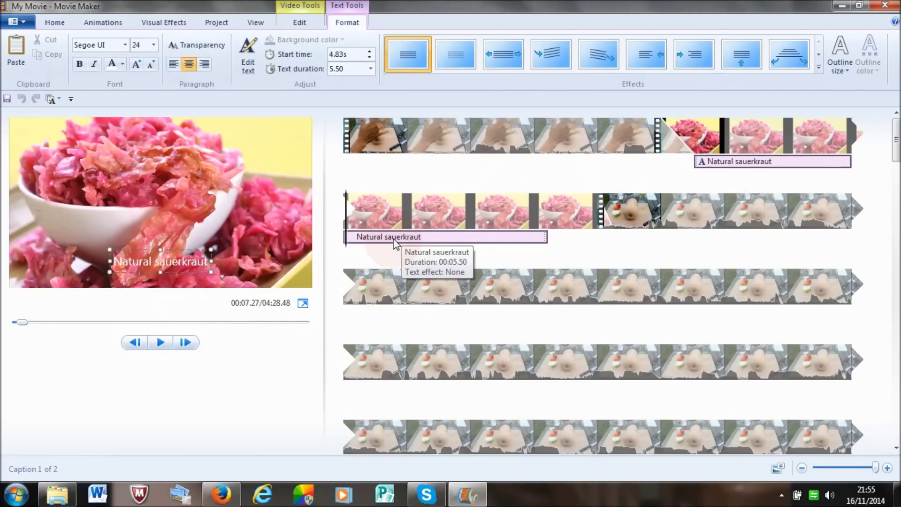
pyautogui.rightClick(395, 241)
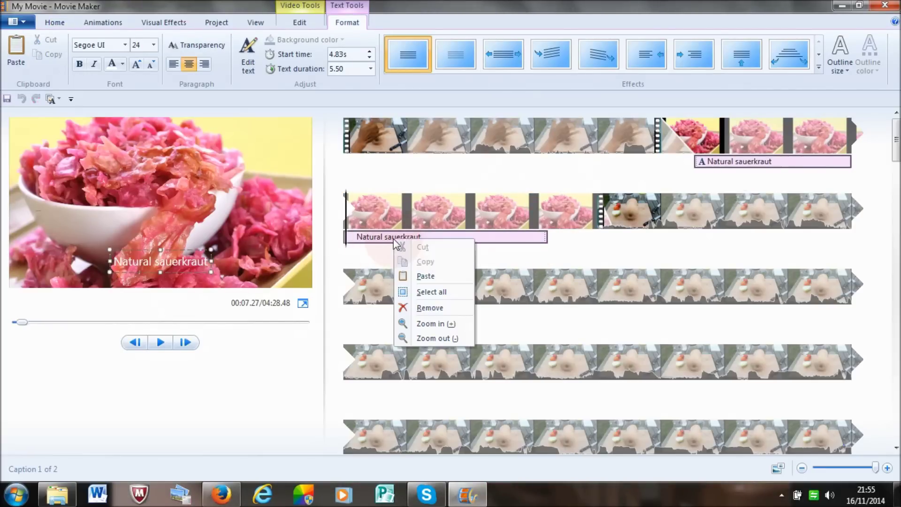
pyautogui.click(415, 308)
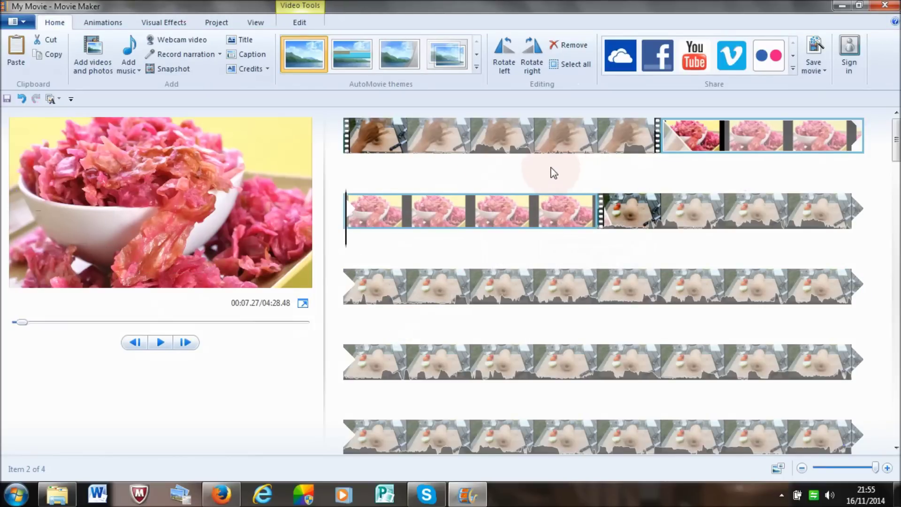
# Add a caption reading "Fermented Pumpkin Recipe" at the very start of the first clip, MVI_4923.
pyautogui.click(474, 136)
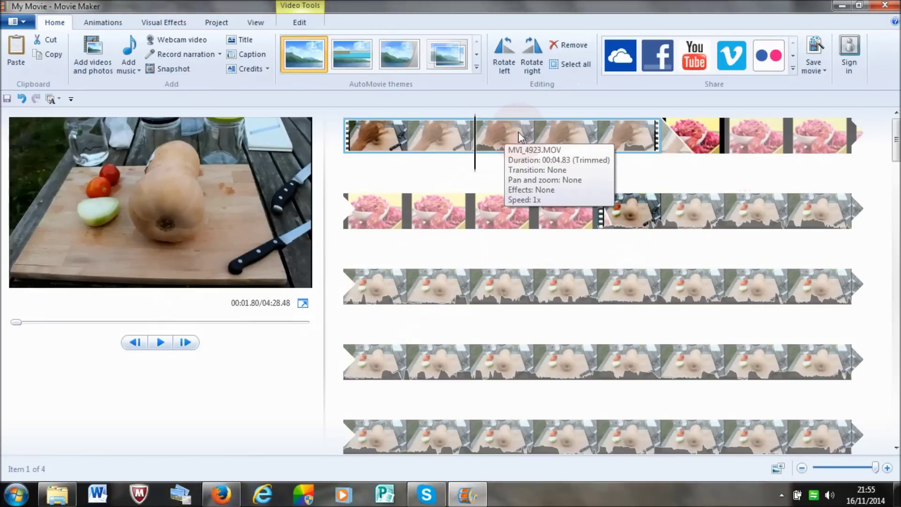
pyautogui.press('Home')
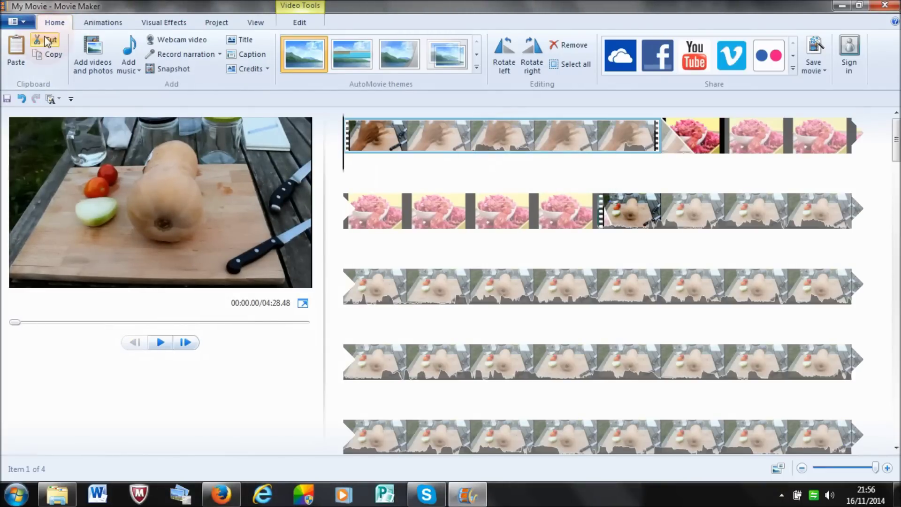
pyautogui.click(252, 56)
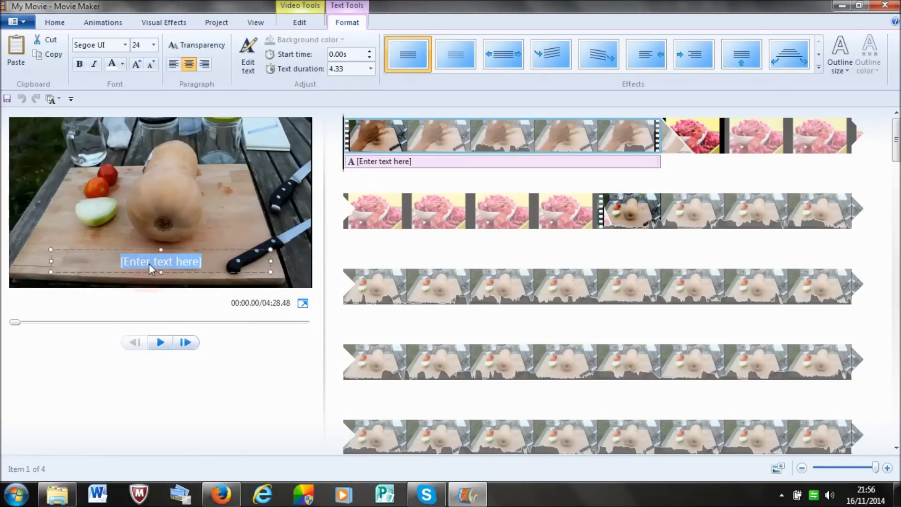
pyautogui.click(126, 290)
pyautogui.click(136, 267)
pyautogui.click(201, 266)
pyautogui.press('Delete')
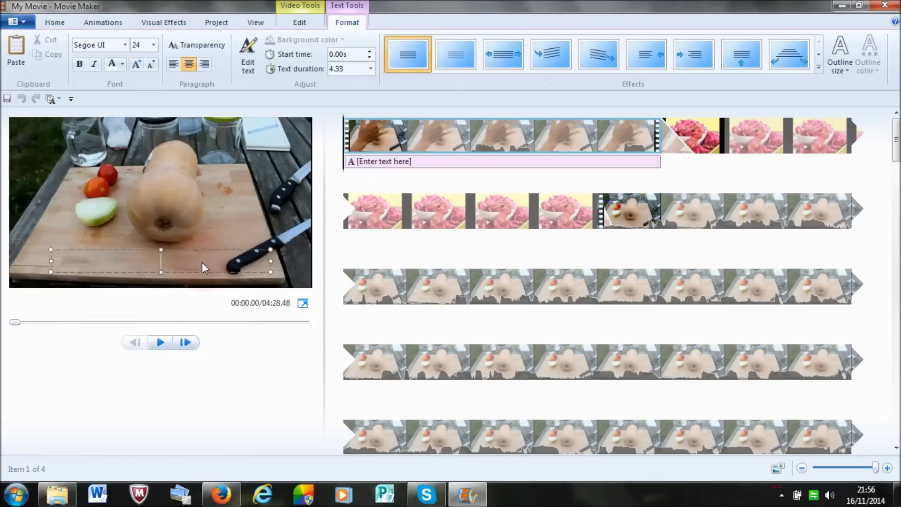
pyautogui.write('Fermented Pumpkin Recipe')
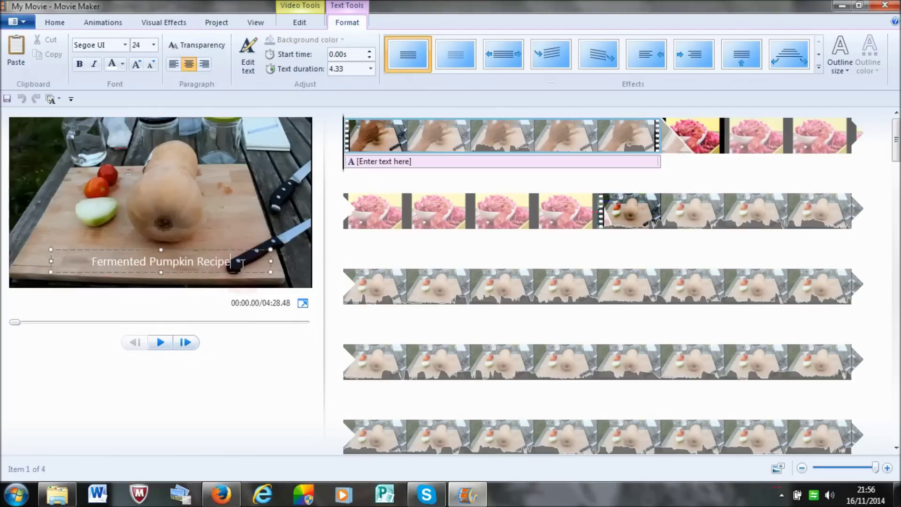
# Make the whole Fermented Pumpkin Recipe caption bold and yellow.
pyautogui.moveTo(242, 263); pyautogui.dragTo(127, 260)
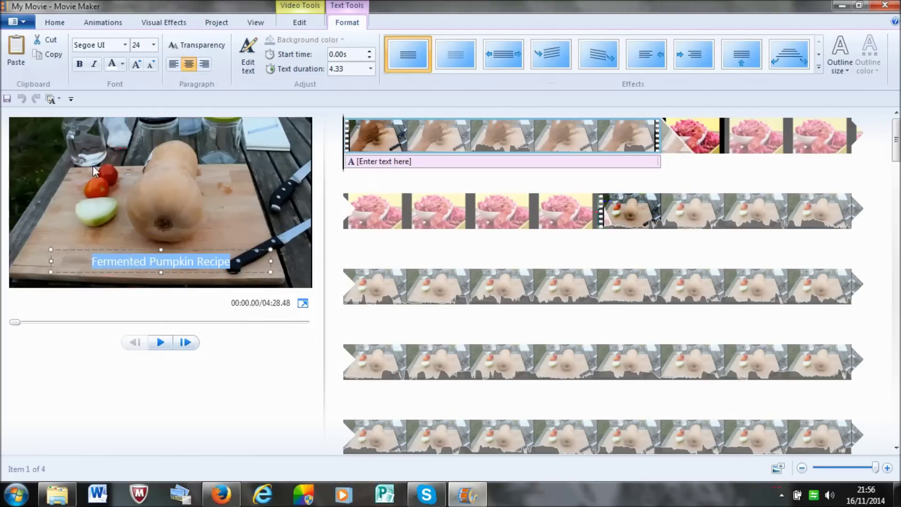
pyautogui.click(80, 64)
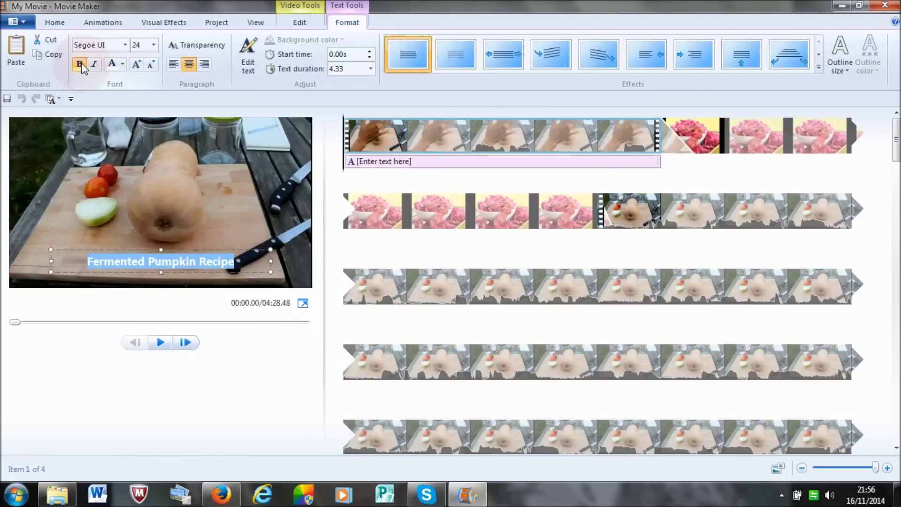
pyautogui.click(122, 64)
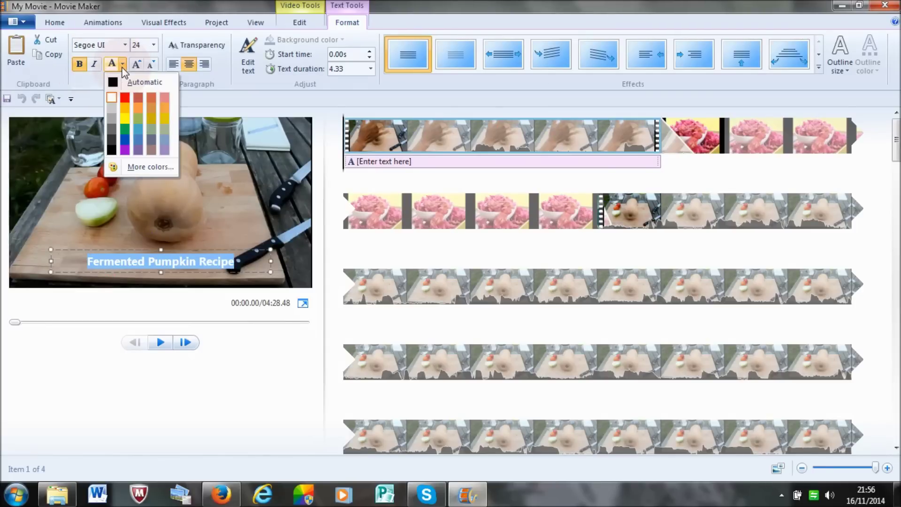
pyautogui.click(125, 118)
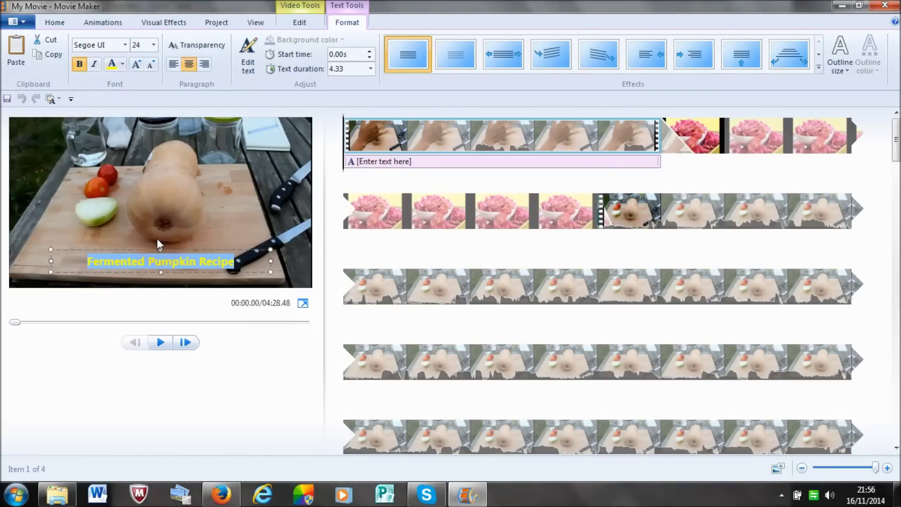
# Enlarge the Fermented Pumpkin Recipe caption to size 36 and set its font to Love Ya Like A Sister.
pyautogui.click(137, 66)
pyautogui.click(137, 65)
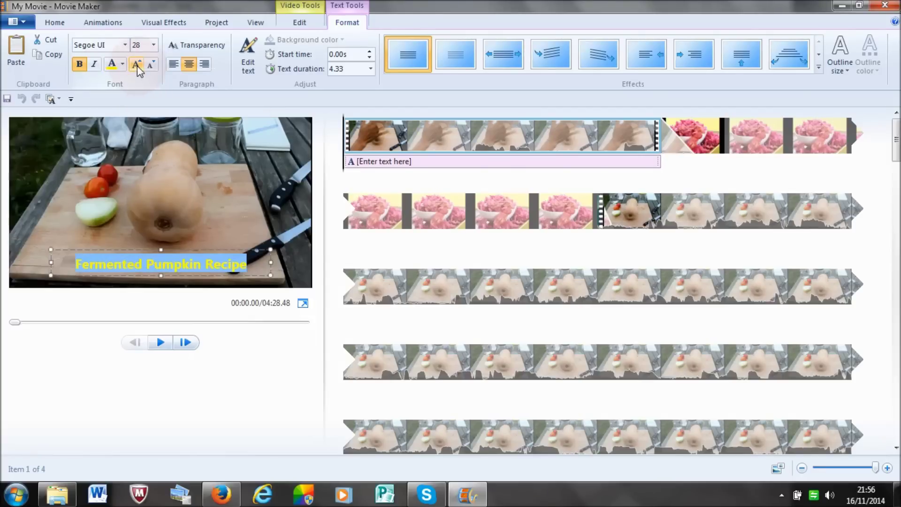
pyautogui.click(137, 66)
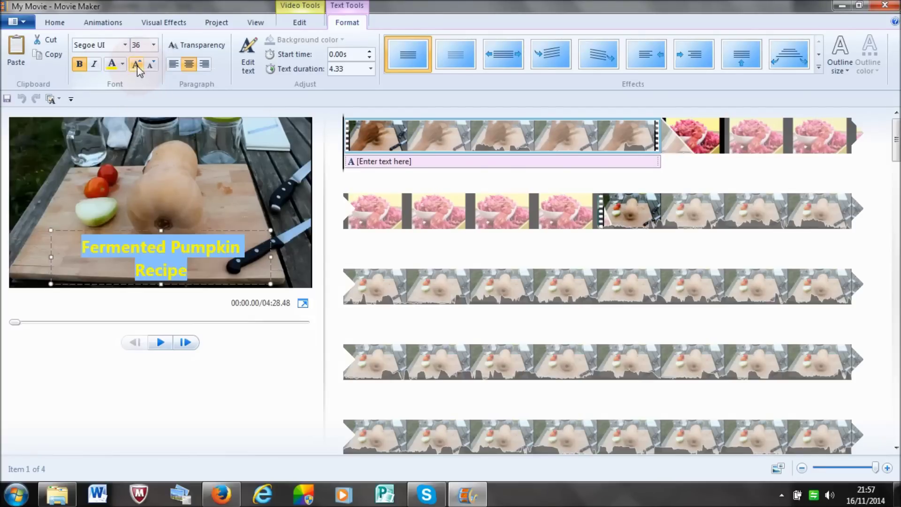
pyautogui.click(125, 45)
pyautogui.moveTo(187, 296); pyautogui.dragTo(187, 241)
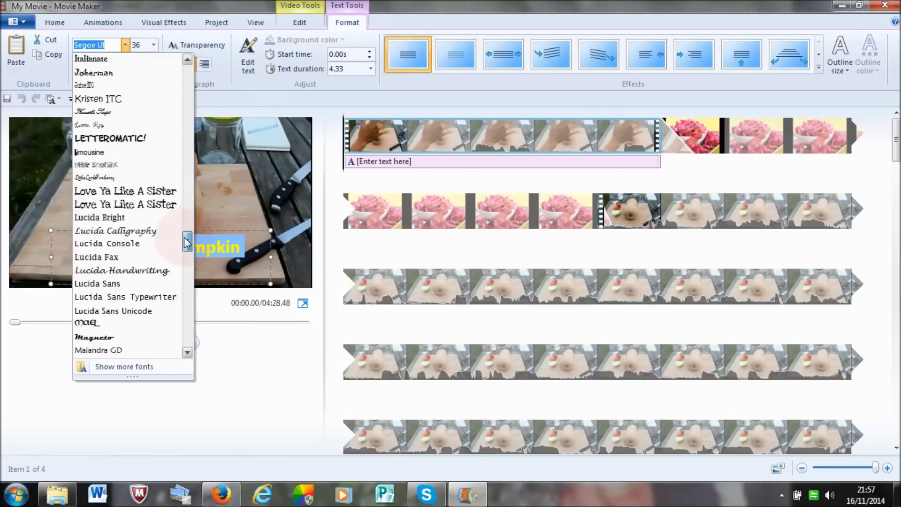
pyautogui.click(139, 196)
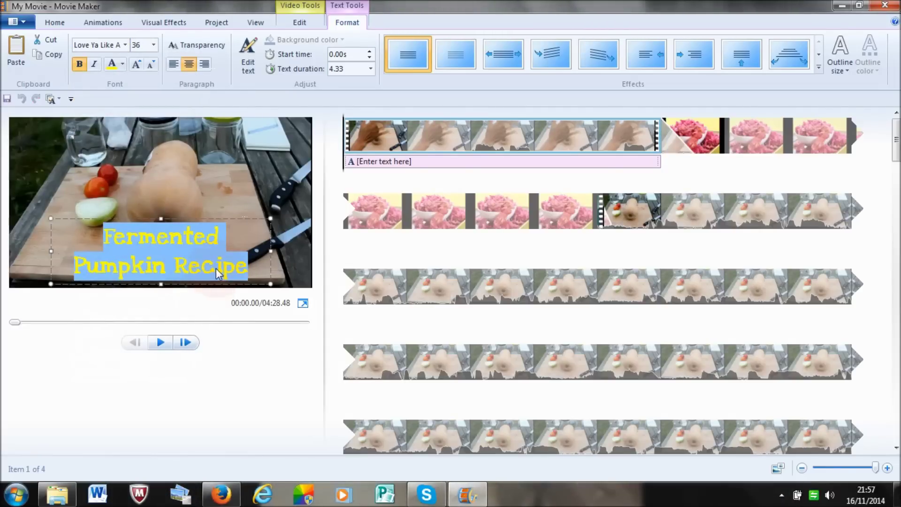
pyautogui.moveTo(224, 228); pyautogui.dragTo(238, 120)
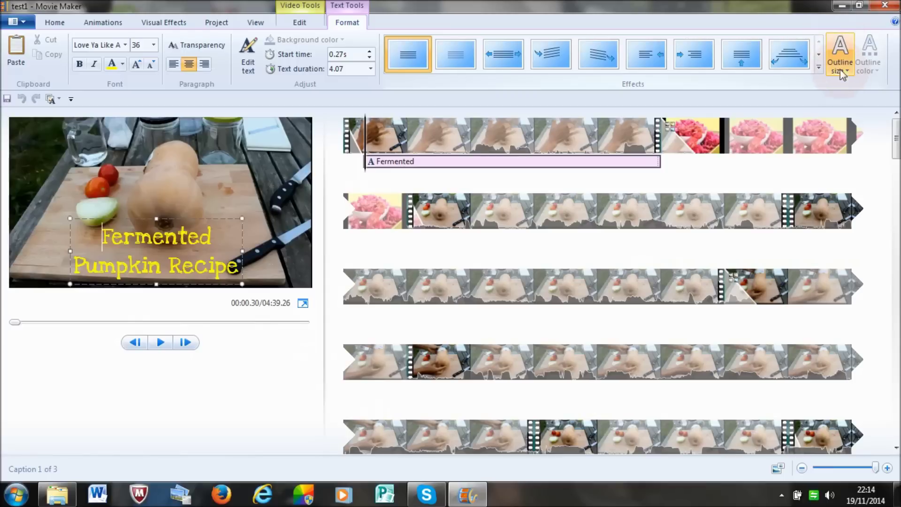
# Outline the Fermented Pumpkin Recipe caption in dark blue, trying the Narrow outline size first and settling on Medium.
pyautogui.click(846, 61)
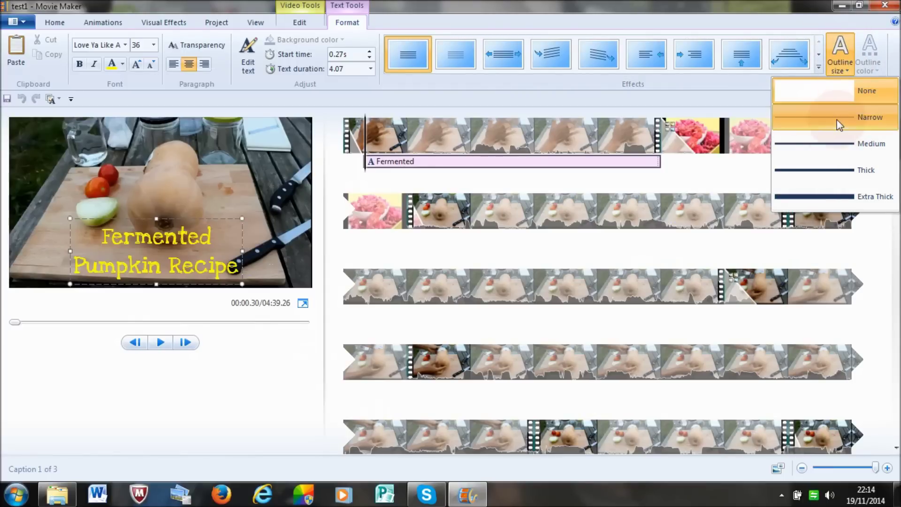
pyautogui.click(819, 117)
pyautogui.click(840, 70)
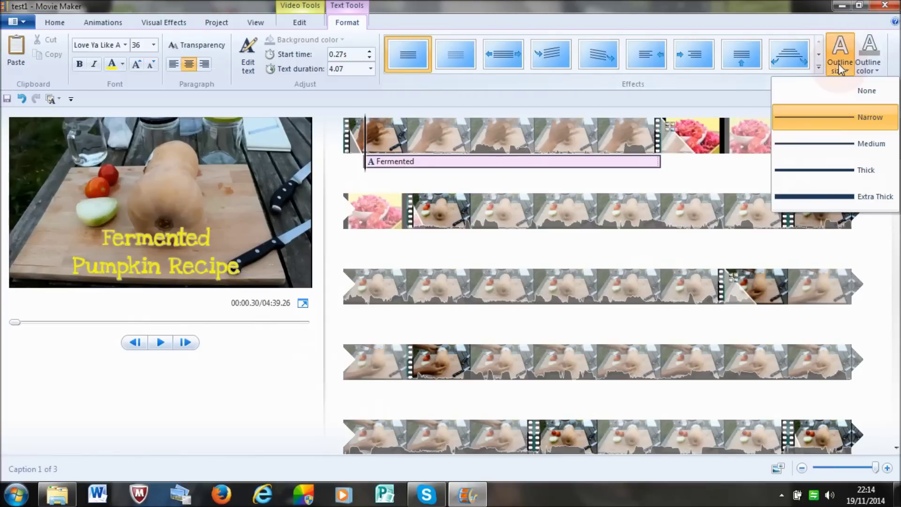
pyautogui.click(833, 143)
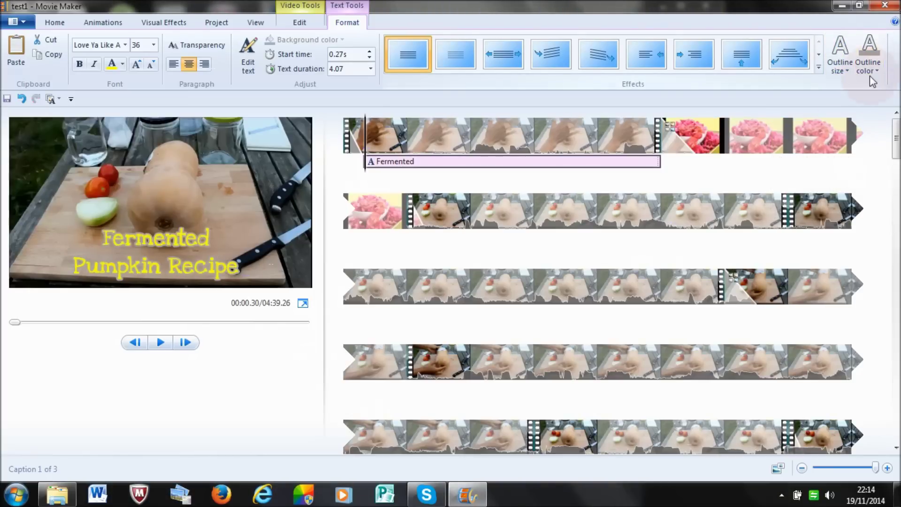
pyautogui.click(874, 64)
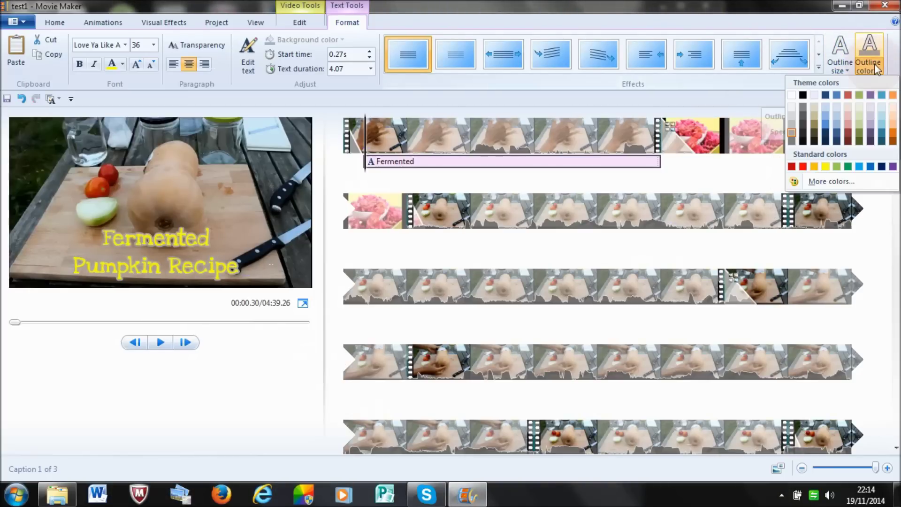
pyautogui.click(825, 134)
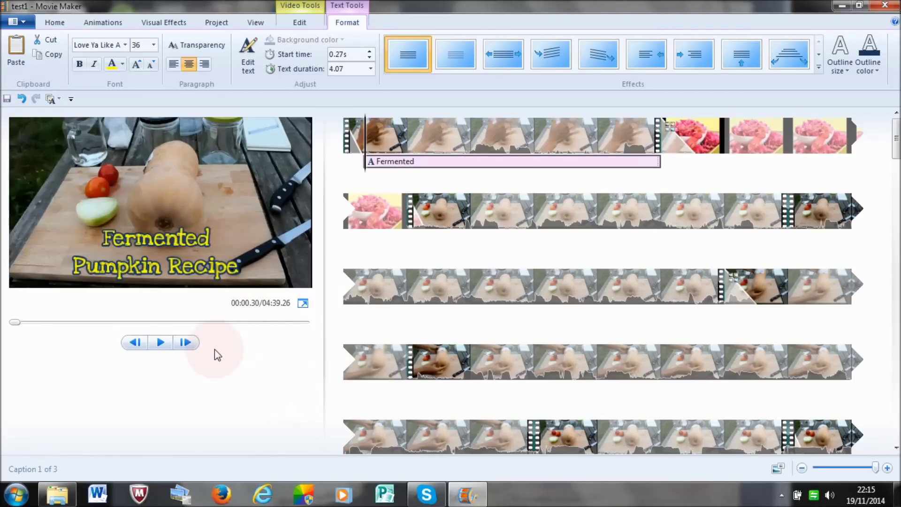
# Reposition the Fermented Pumpkin Recipe caption within the video frame, trying both higher and lower spots.
pyautogui.click(226, 266)
pyautogui.moveTo(227, 215); pyautogui.dragTo(219, 163)
pyautogui.moveTo(218, 137); pyautogui.dragTo(212, 207)
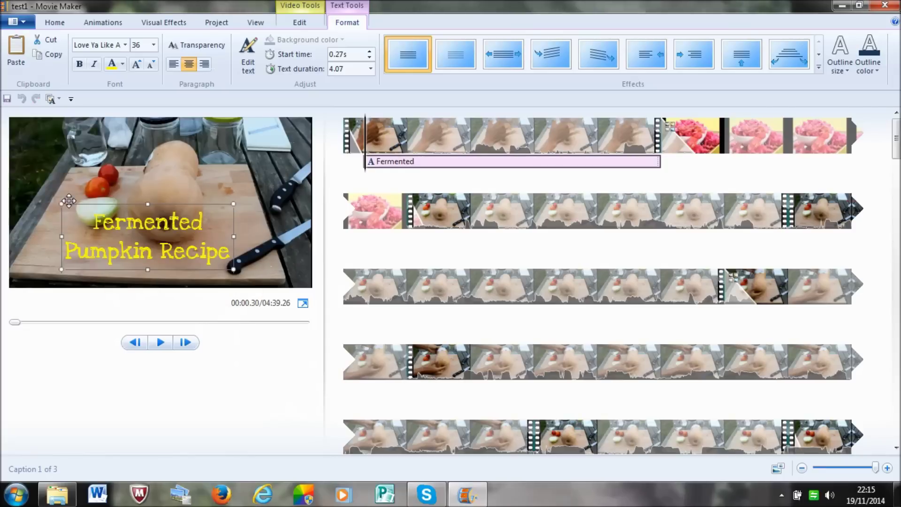
pyautogui.moveTo(224, 204); pyautogui.dragTo(170, 117)
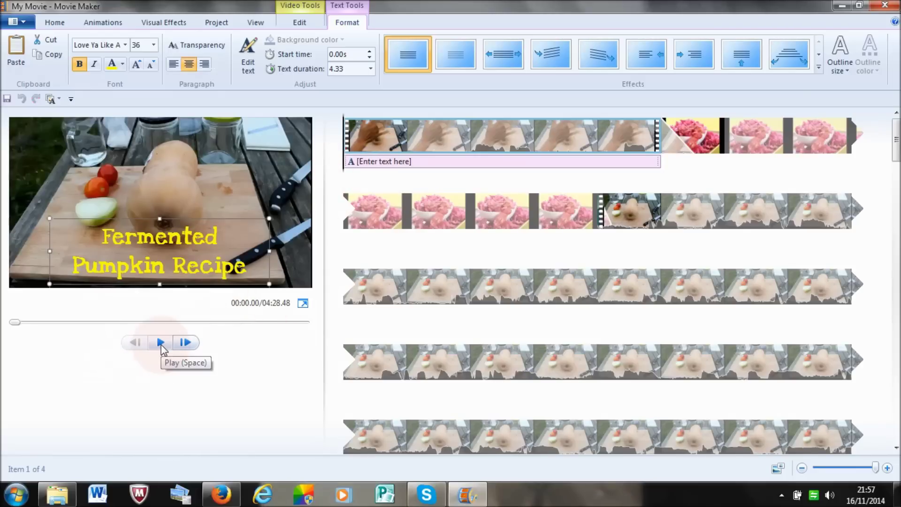
# Preview the captioned opening clip from the start of the movie, and pause early in the sauerkraut photo.
pyautogui.click(161, 347)
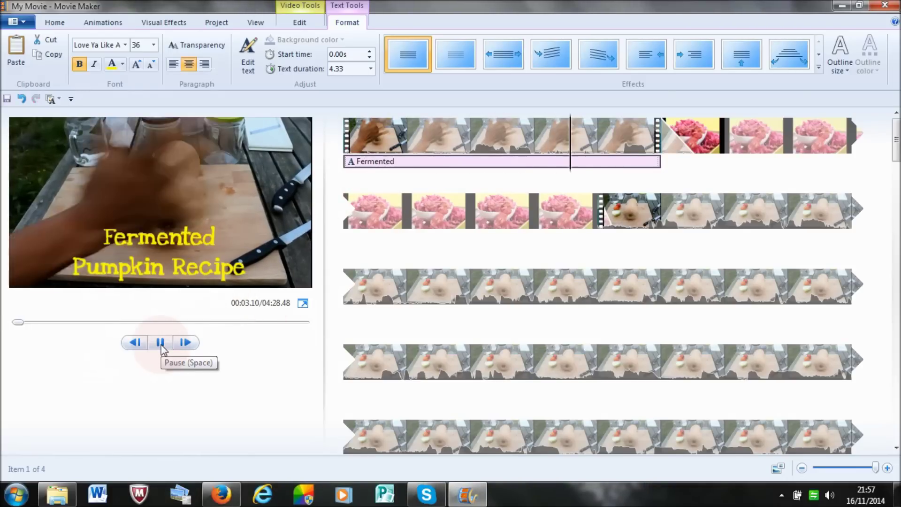
pyautogui.click(160, 343)
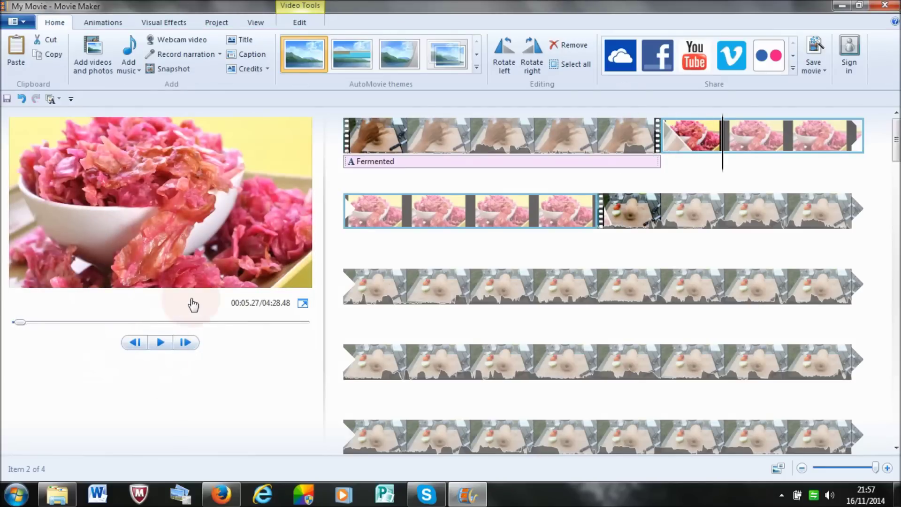
# Set the text duration of the Fermented Pumpkin Recipe caption to 8.00 seconds.
pyautogui.click(421, 169)
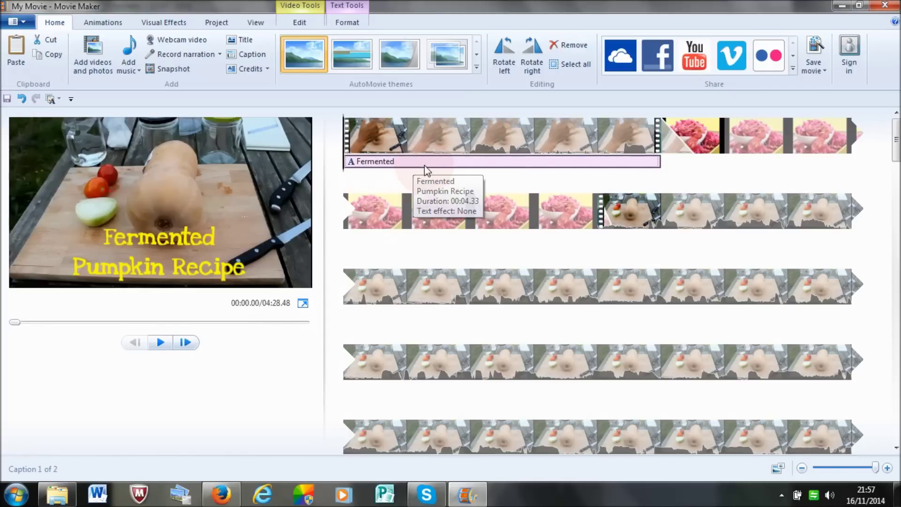
pyautogui.click(437, 163)
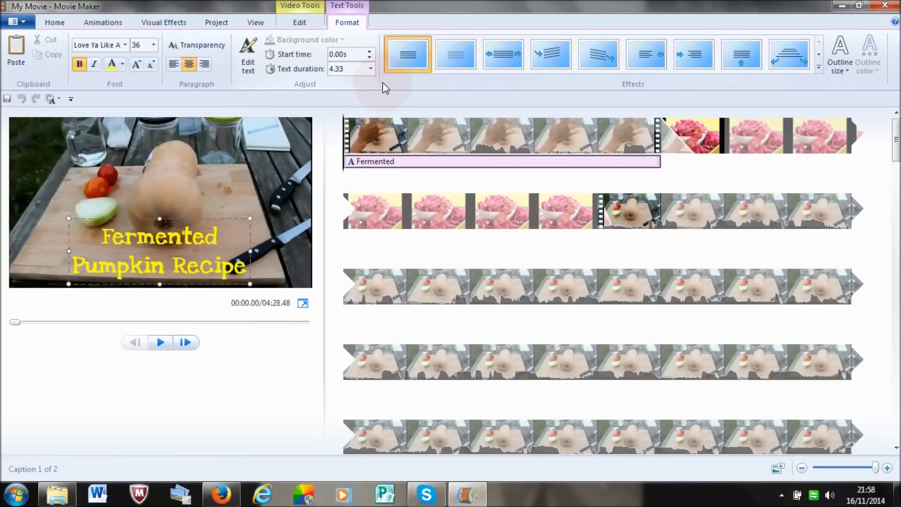
pyautogui.click(371, 70)
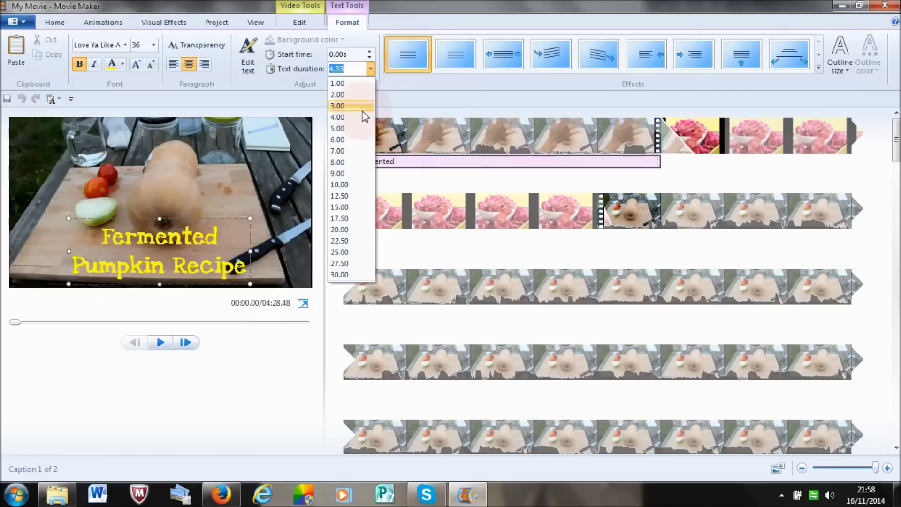
pyautogui.click(352, 163)
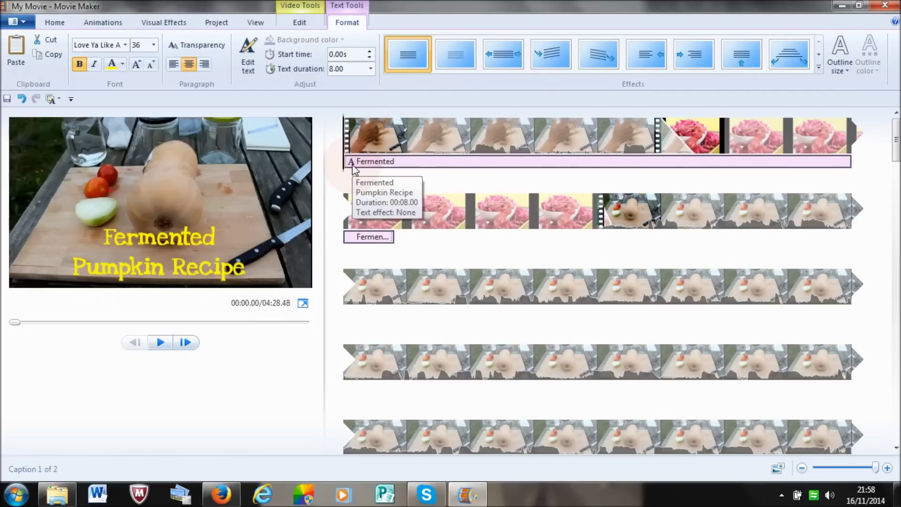
# Play the opening to check the extended caption over the sauerkraut photo, pause, and return to the caption's start.
pyautogui.click(157, 361)
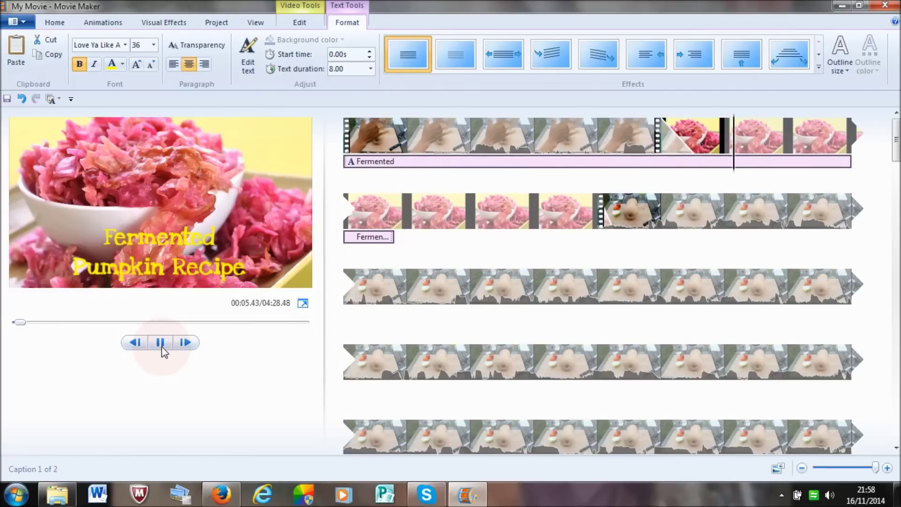
pyautogui.click(160, 344)
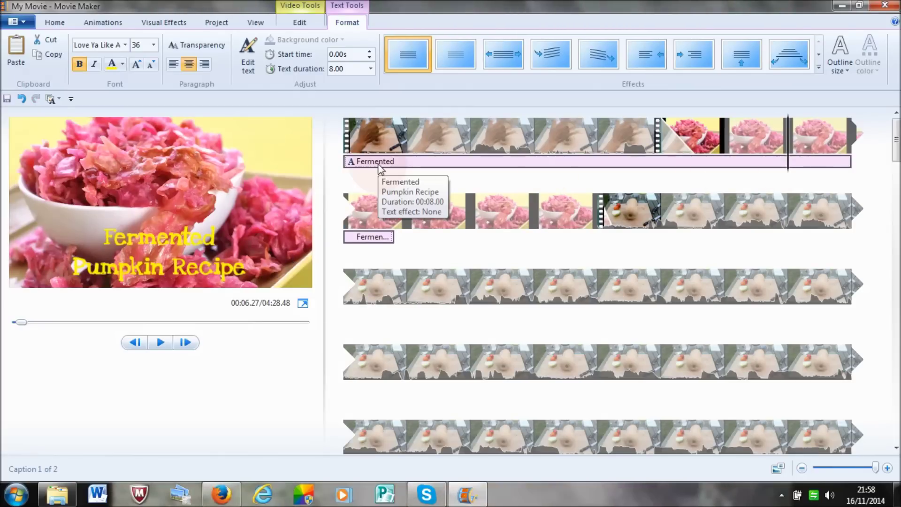
pyautogui.click(346, 160)
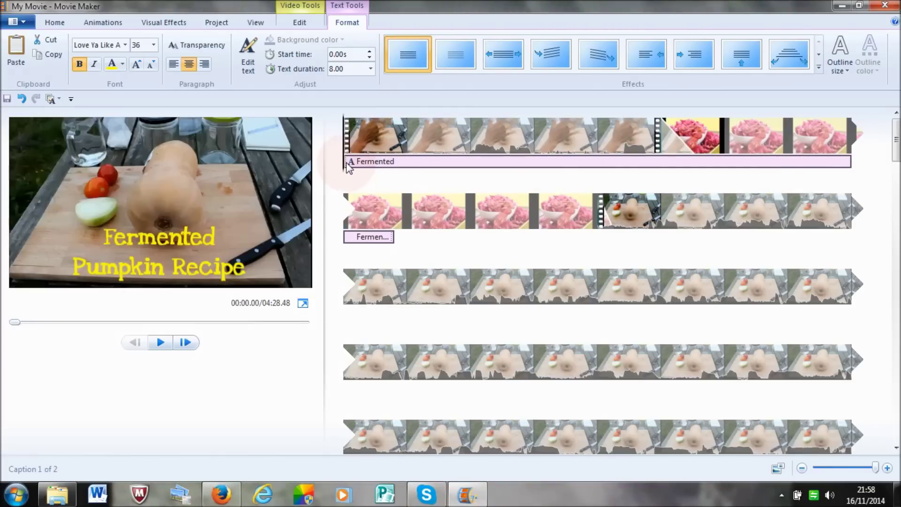
# Apply the third Contemporary text effect to the Fermented Pumpkin Recipe caption.
pyautogui.click(535, 104)
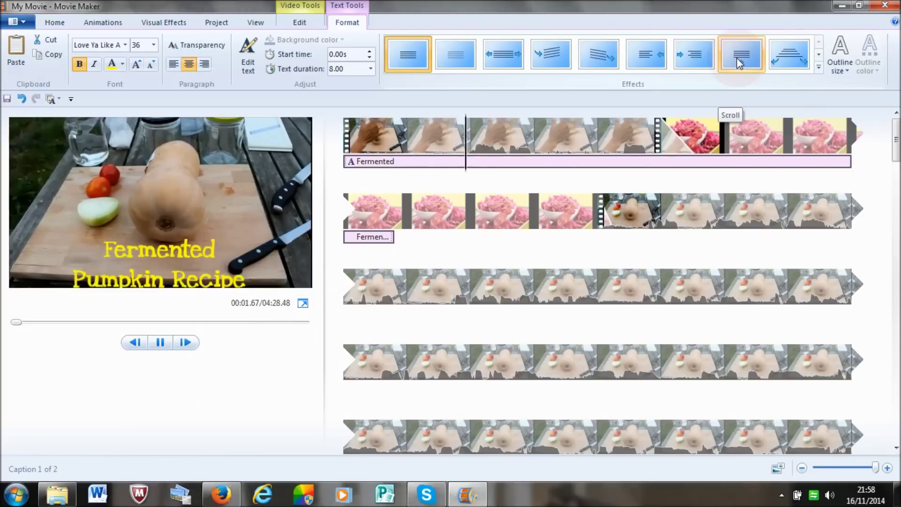
pyautogui.click(820, 68)
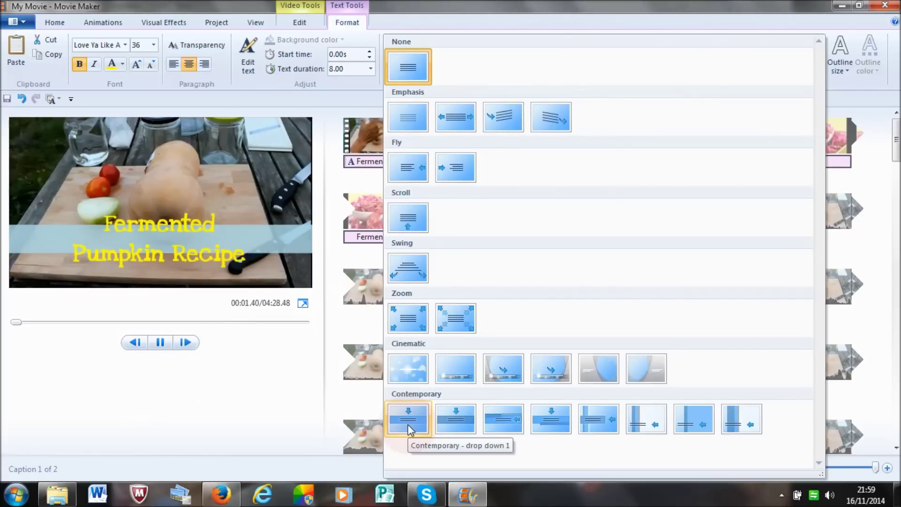
pyautogui.click(503, 418)
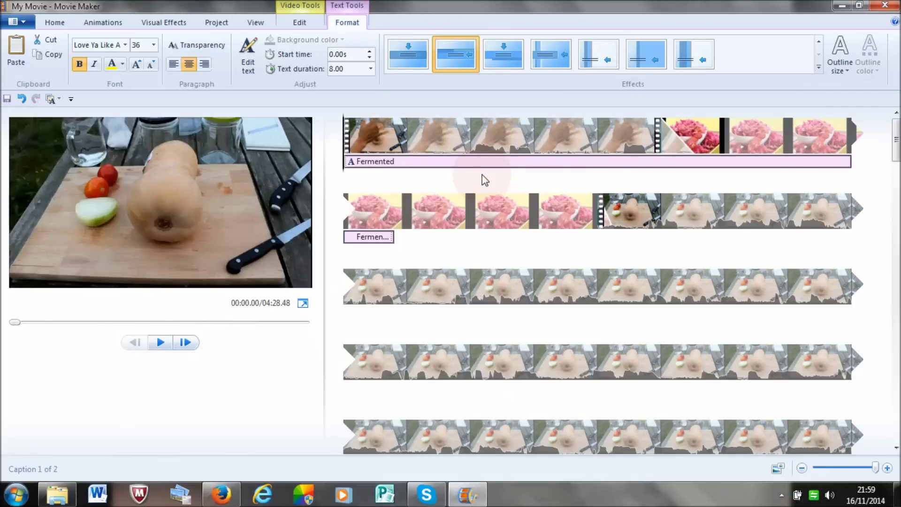
pyautogui.scroll(6, 214, 88)
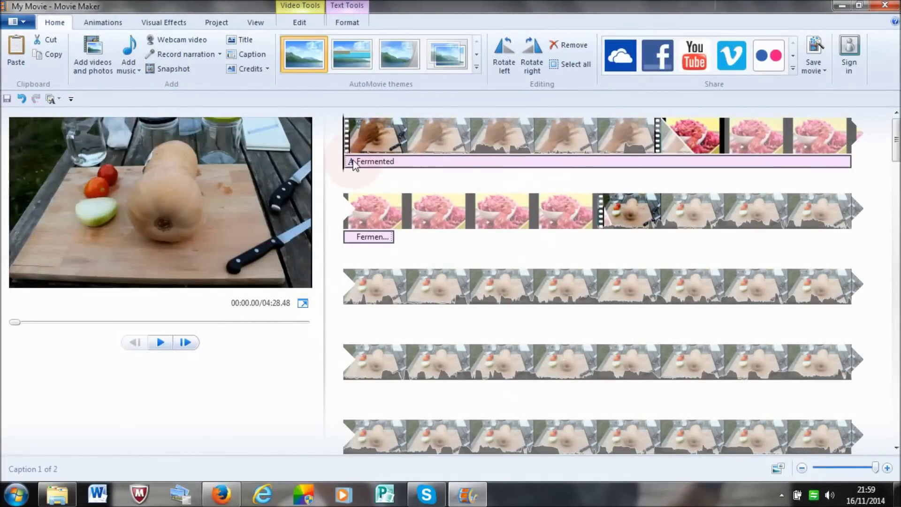
# Scrub through the sauerkraut photo and the beginning of the following pumpkin clip to examine where they meet.
pyautogui.click(346, 196)
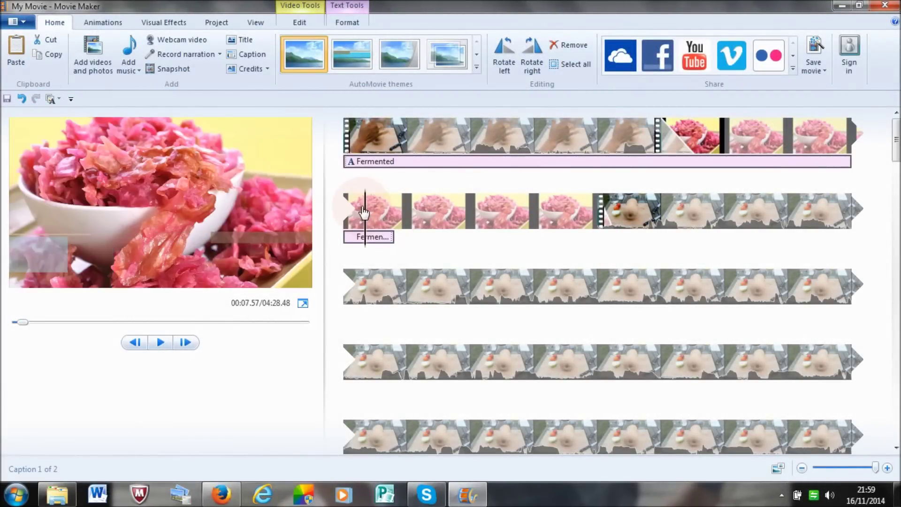
pyautogui.click(467, 159)
pyautogui.click(506, 225)
pyautogui.click(628, 226)
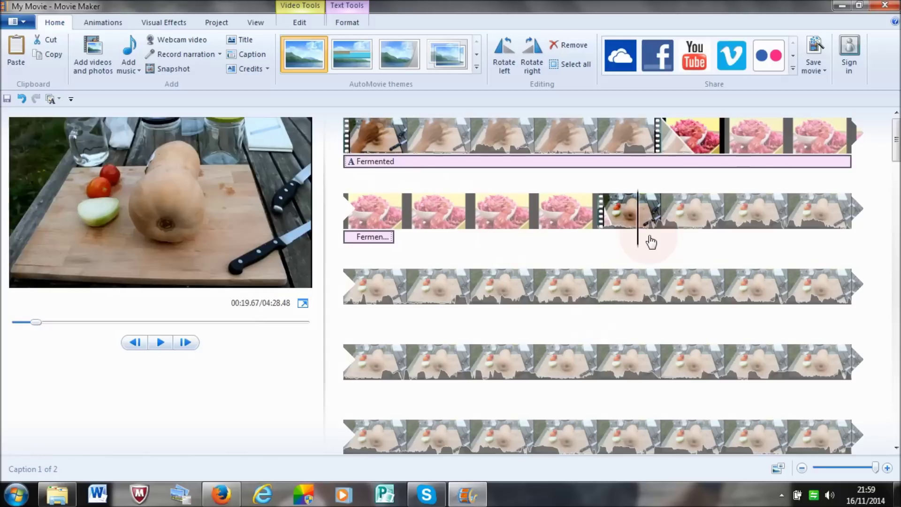
pyautogui.click(557, 226)
pyautogui.click(487, 226)
pyautogui.click(598, 225)
pyautogui.click(657, 227)
pyautogui.click(636, 221)
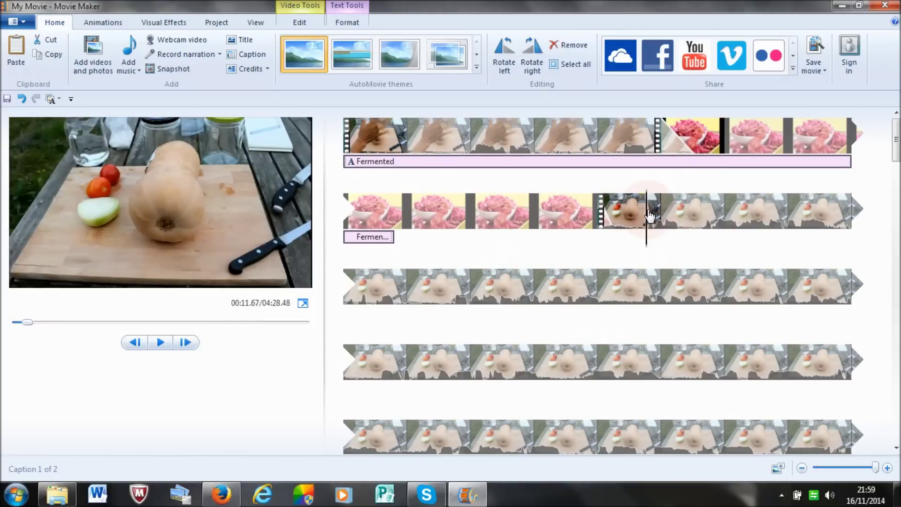
pyautogui.click(677, 223)
pyautogui.click(659, 236)
pyautogui.click(707, 242)
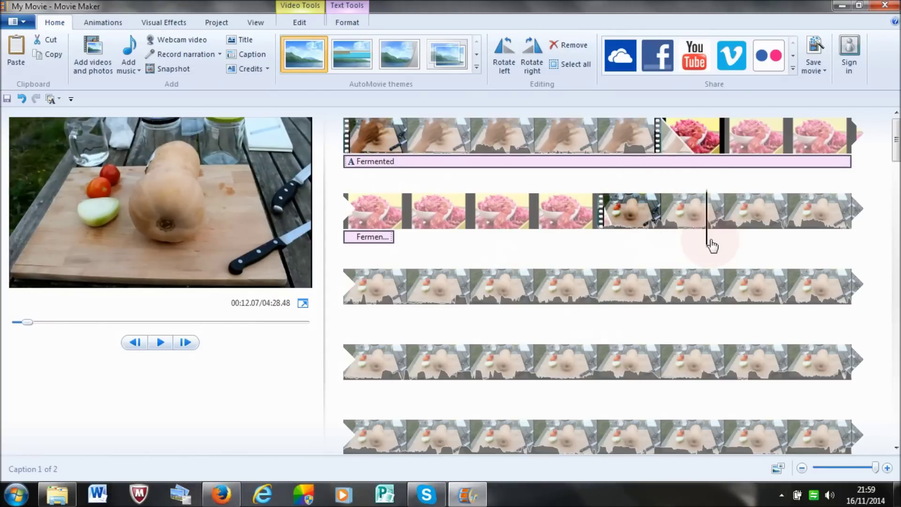
pyautogui.click(641, 239)
pyautogui.moveTo(641, 238); pyautogui.dragTo(531, 241)
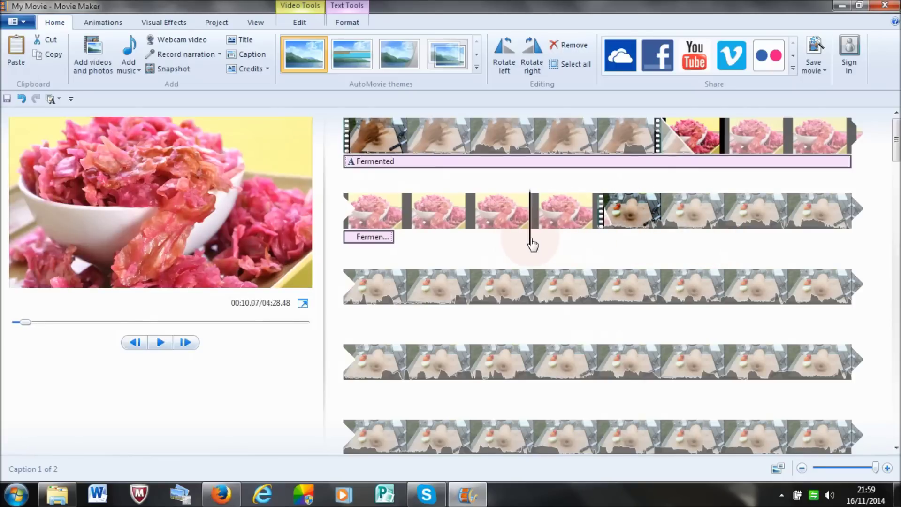
# Play from the sauerkraut photo into the pumpkin clip, pause, and move back to the clip's start.
pyautogui.click(162, 344)
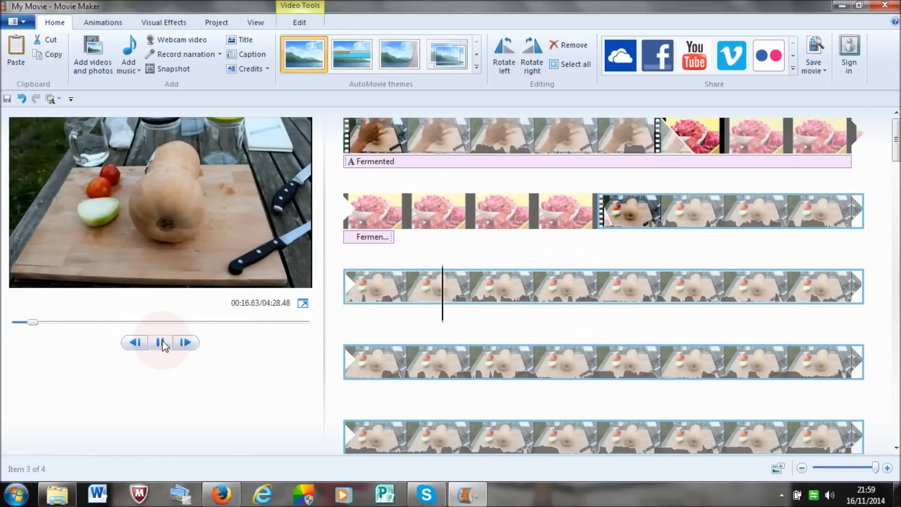
pyautogui.click(542, 238)
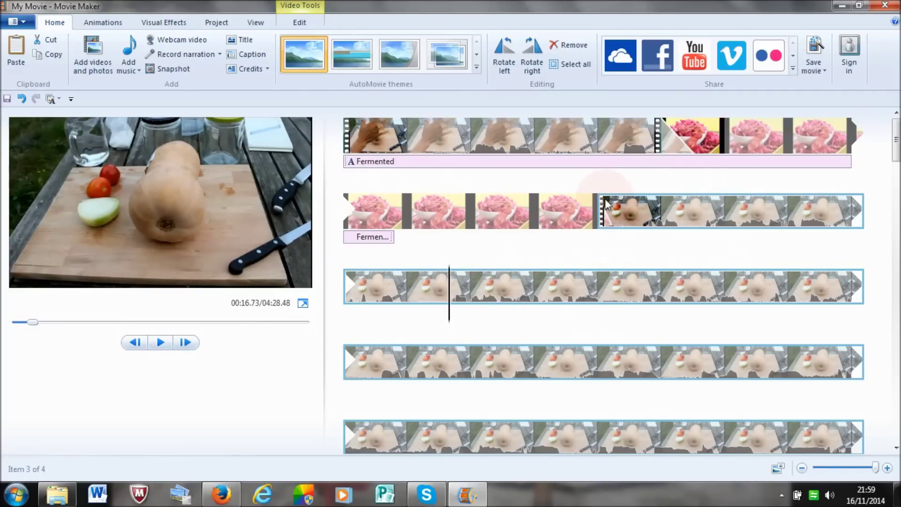
pyautogui.click(382, 290)
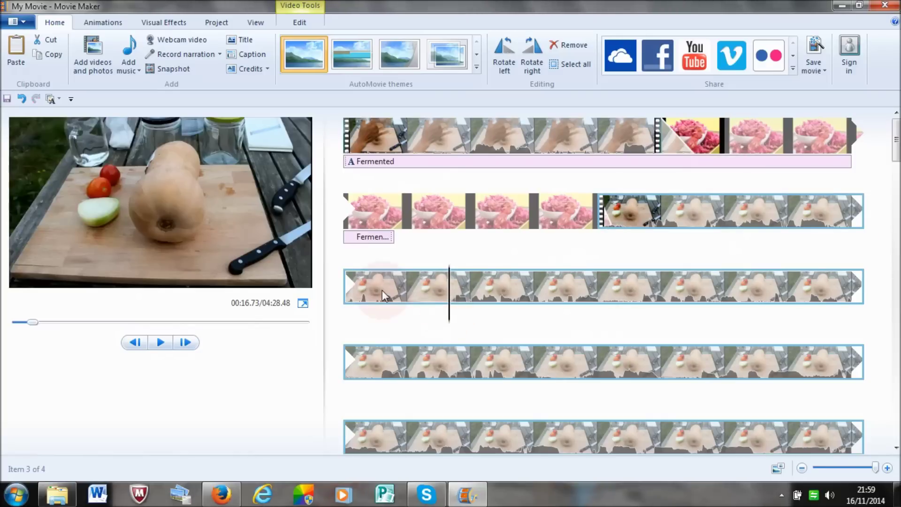
pyautogui.click(603, 209)
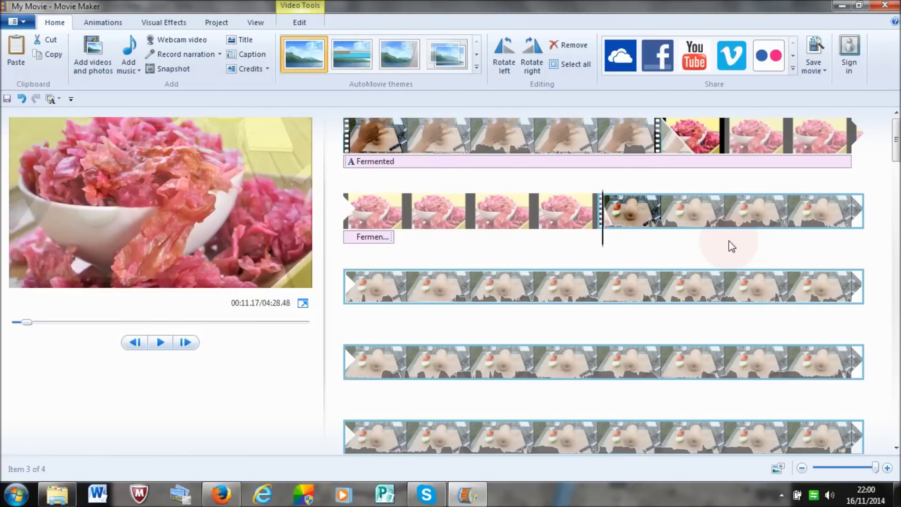
# Split the pumpkin clip after the sauerkraut photo at 00:16.37.
pyautogui.doubleClick(425, 286)
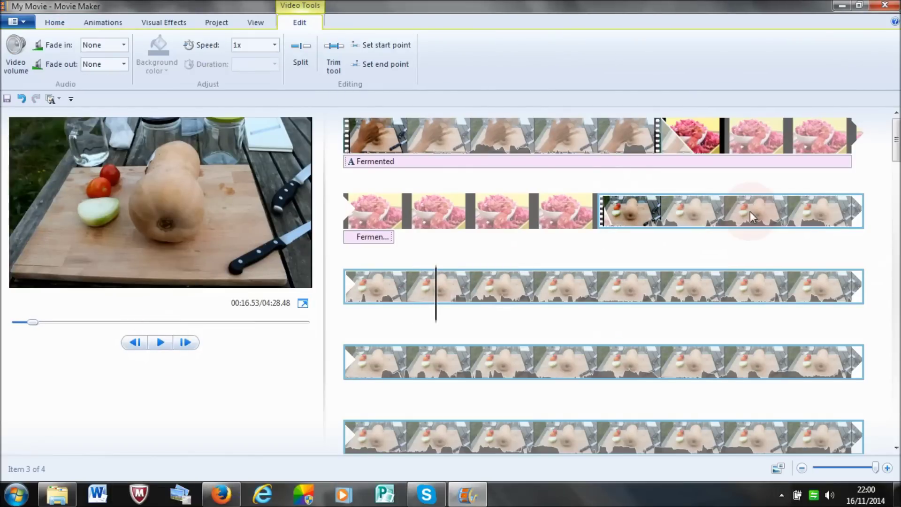
pyautogui.click(602, 211)
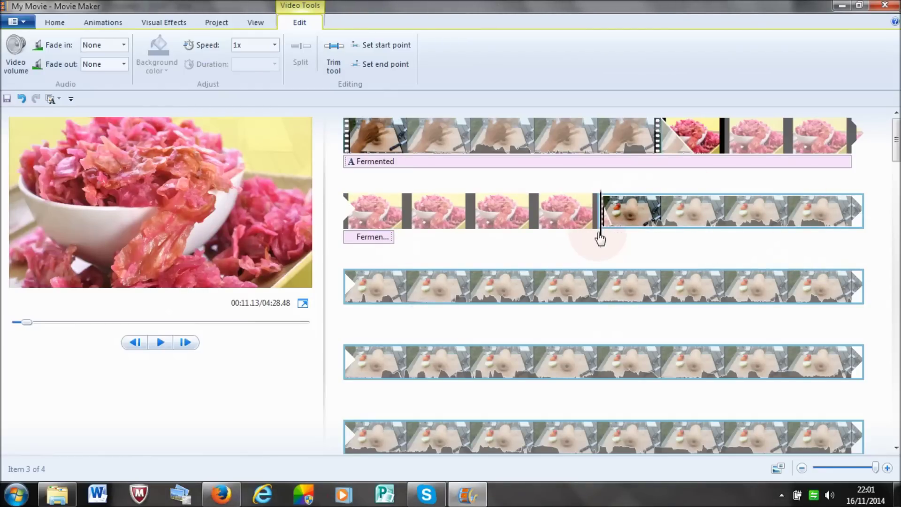
pyautogui.moveTo(458, 286); pyautogui.dragTo(424, 286)
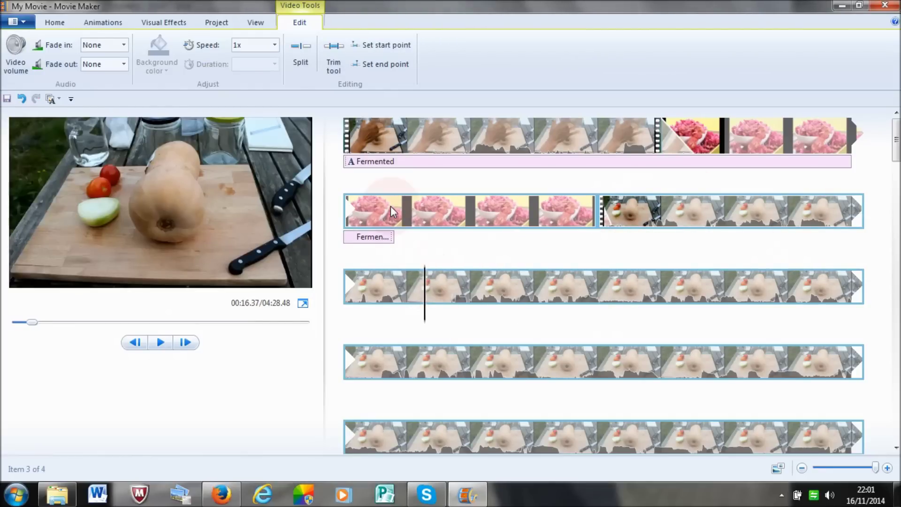
pyautogui.click(303, 67)
# Preview the short pumpkin clip cut off before the split and return to its start.
pyautogui.click(439, 291)
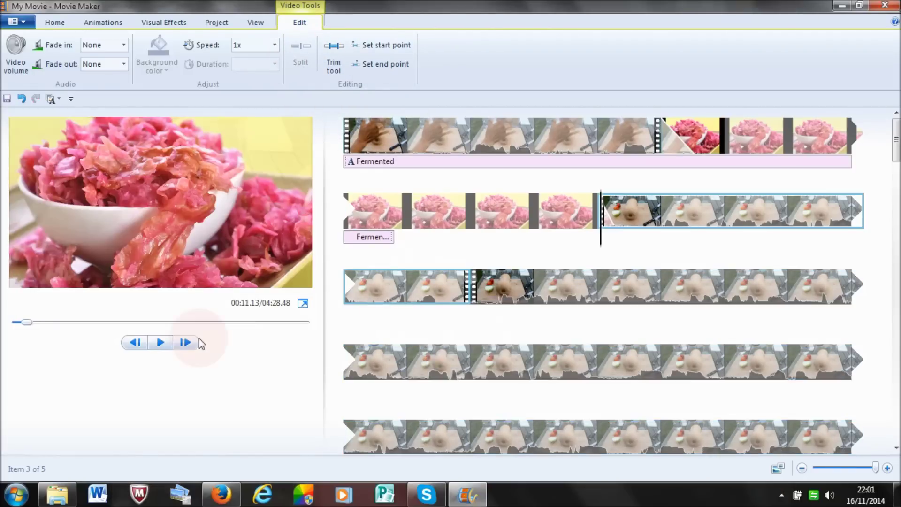
pyautogui.click(160, 342)
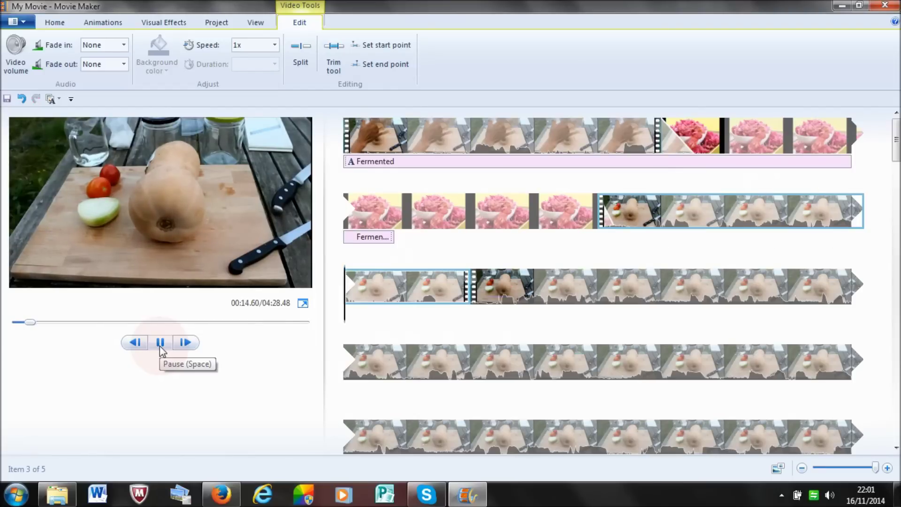
pyautogui.click(658, 211)
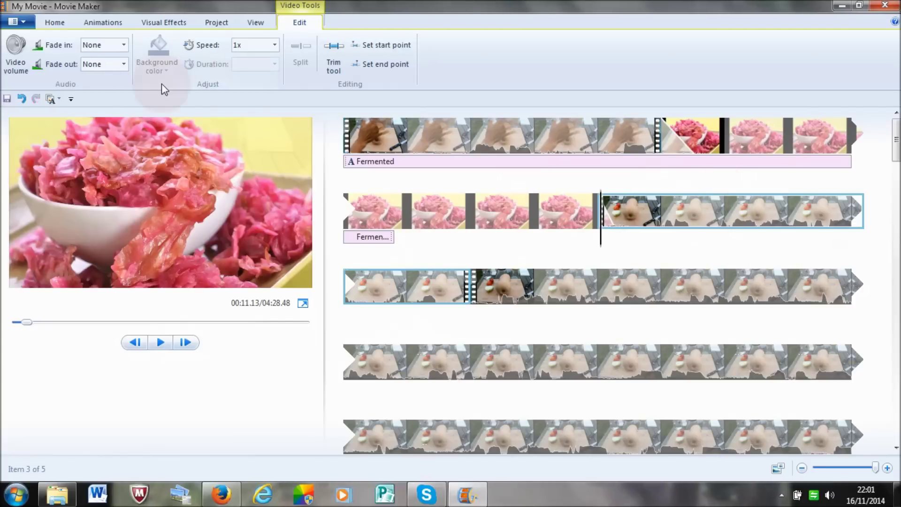
# Lower the video volume of the short pumpkin clip before the split to roughly a quarter of the slider range.
pyautogui.click(53, 26)
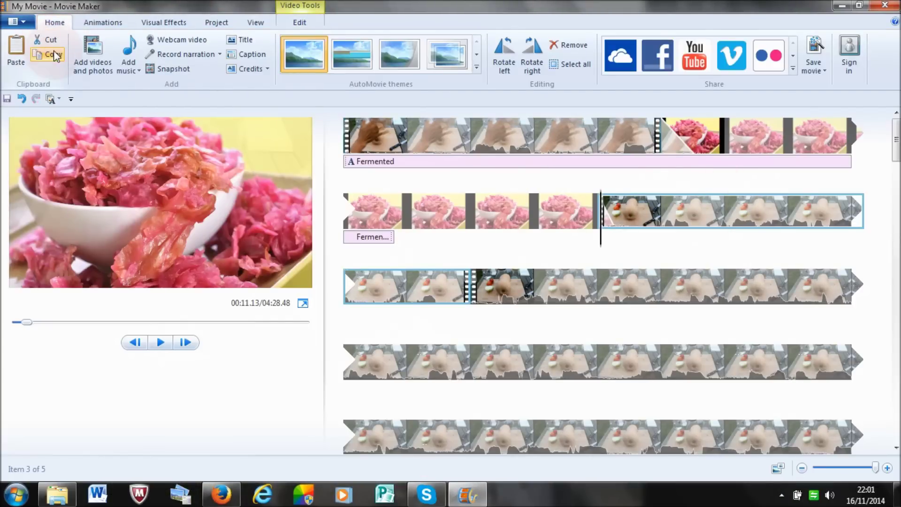
pyautogui.click(310, 24)
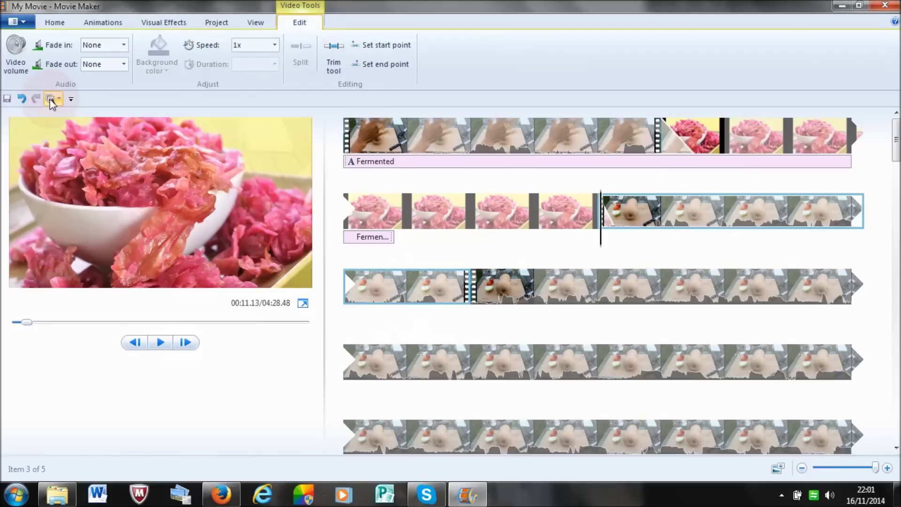
pyautogui.click(19, 64)
pyautogui.moveTo(44, 88); pyautogui.dragTo(21, 91)
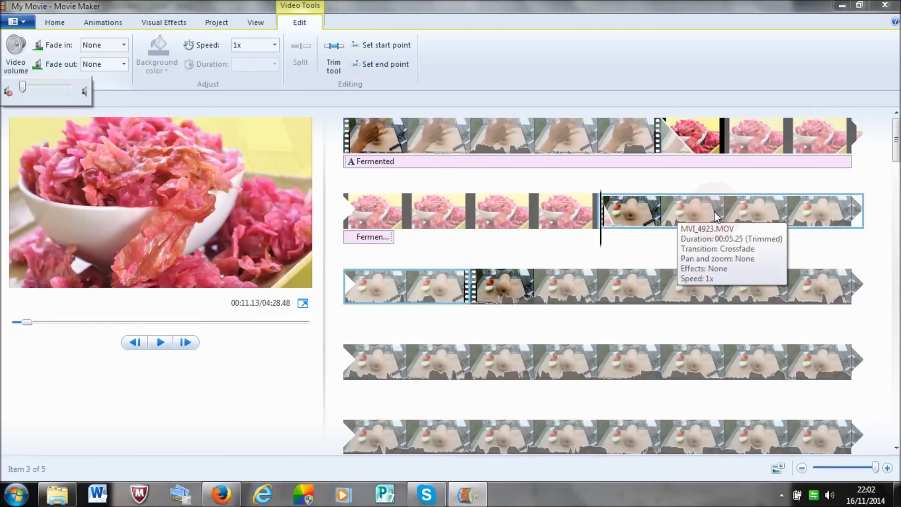
# Play the quietened pumpkin clip through to the split, pause, and select the clip again.
pyautogui.click(161, 342)
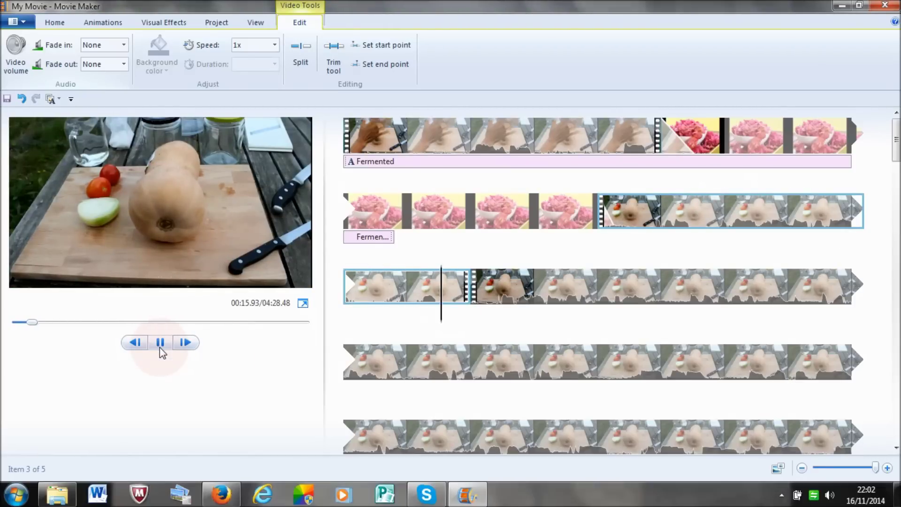
pyautogui.click(160, 346)
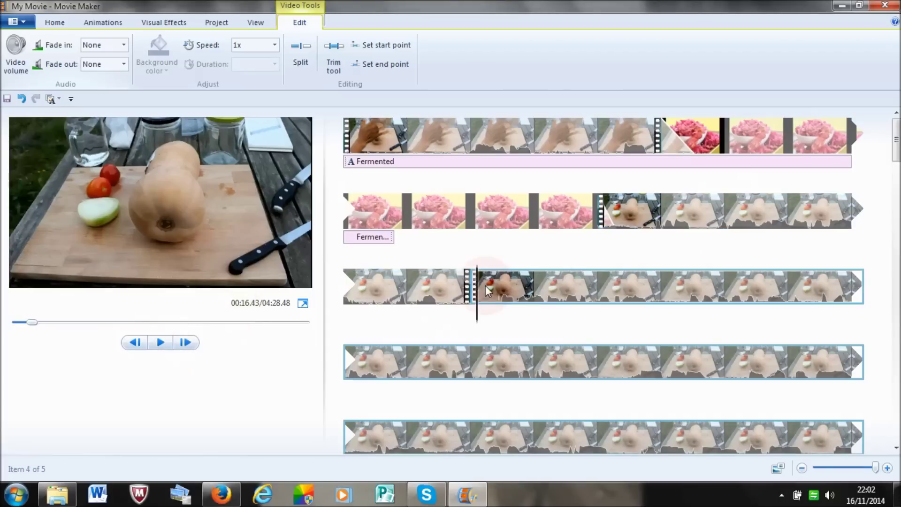
pyautogui.click(597, 221)
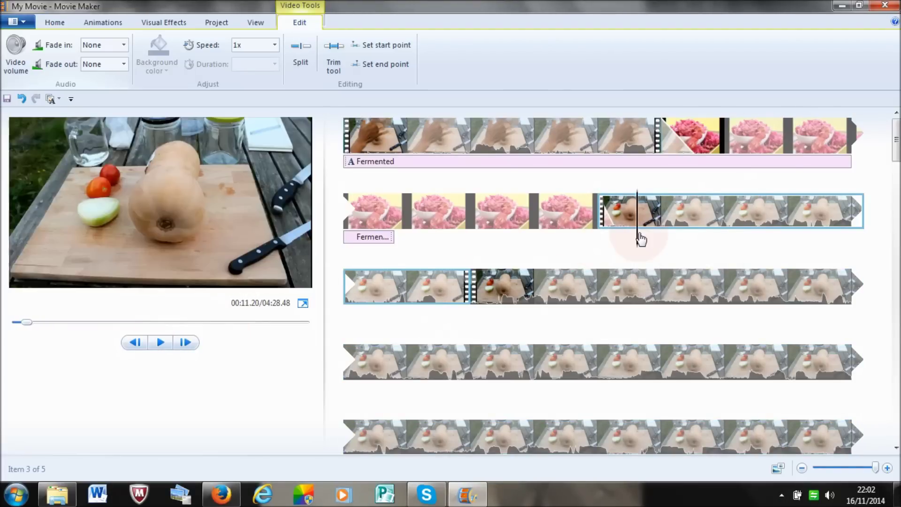
# Record a voice narration starting at 00:11.17, where the short pumpkin clip begins, and stop the recording.
pyautogui.click(601, 227)
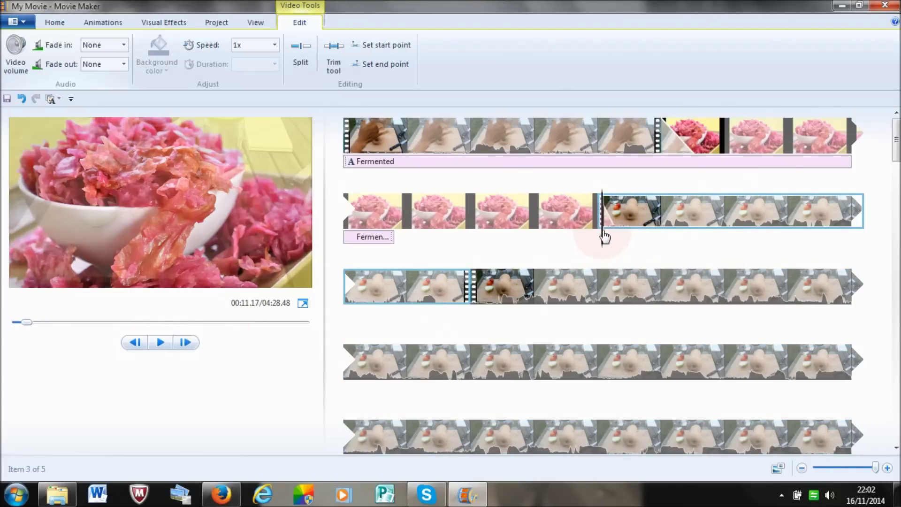
pyautogui.click(564, 220)
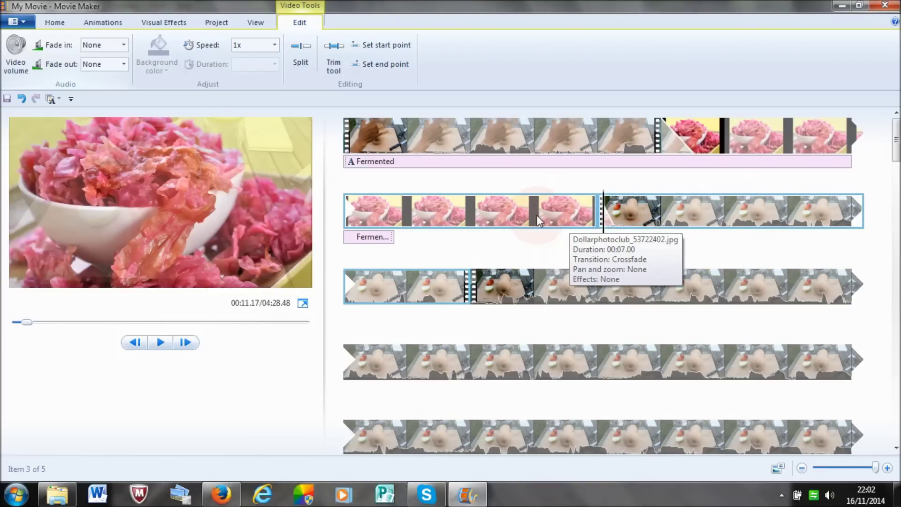
pyautogui.click(52, 21)
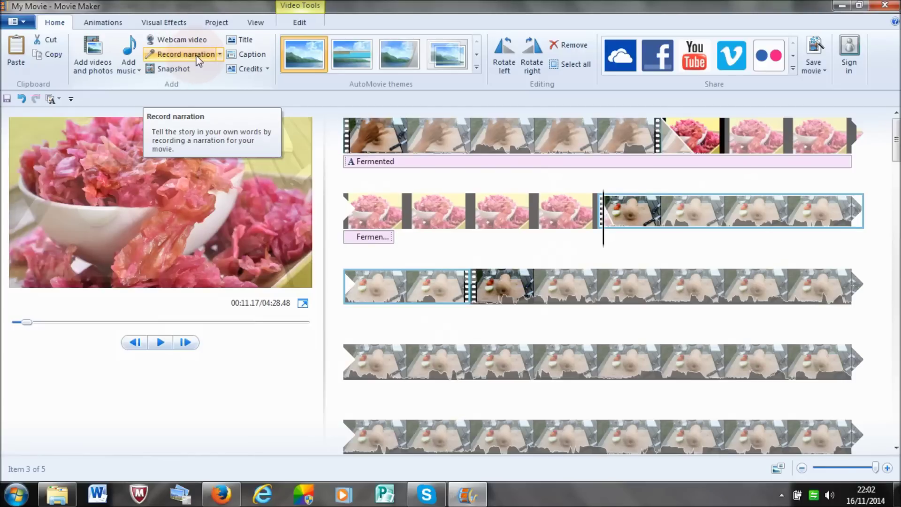
pyautogui.click(183, 55)
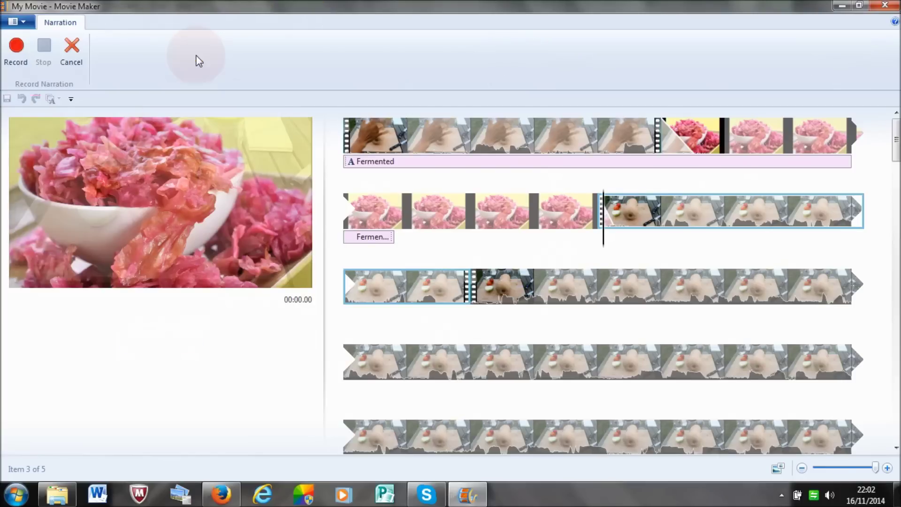
pyautogui.click(21, 61)
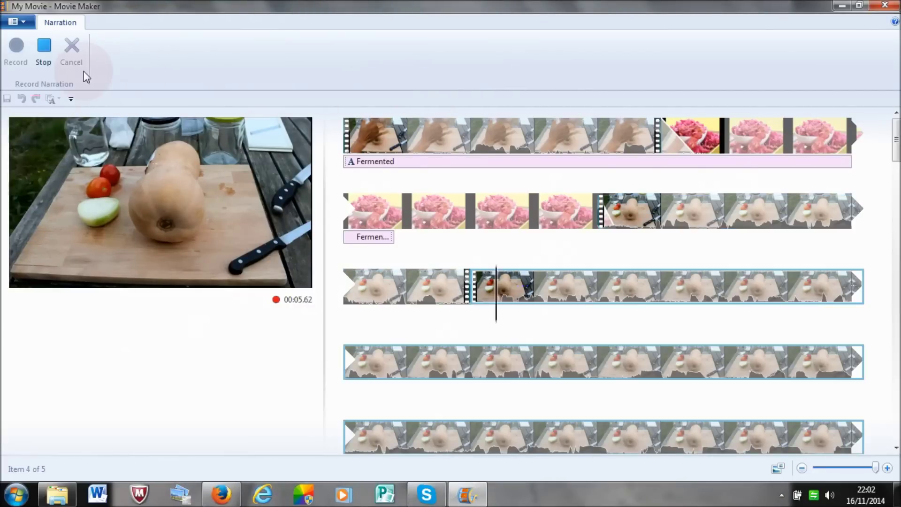
pyautogui.click(44, 52)
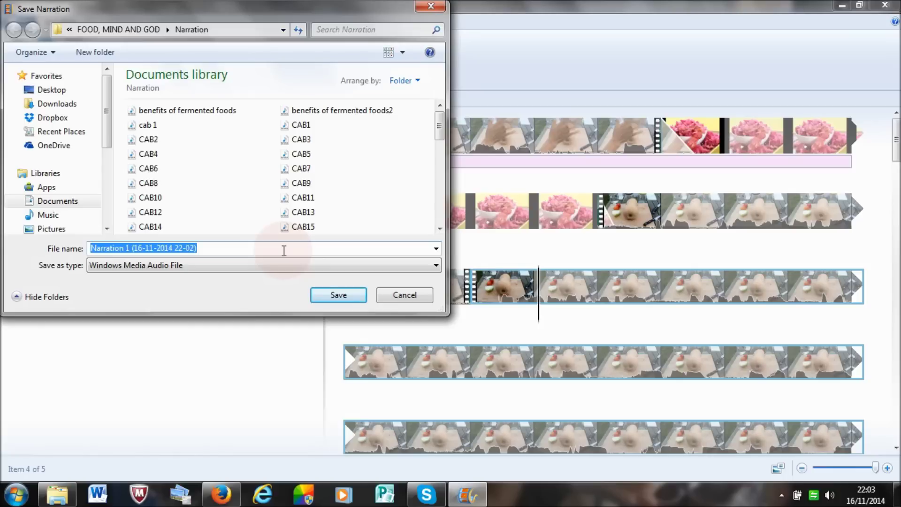
# Save the recorded narration as "test narration" in the Narration folder.
pyautogui.write('test')
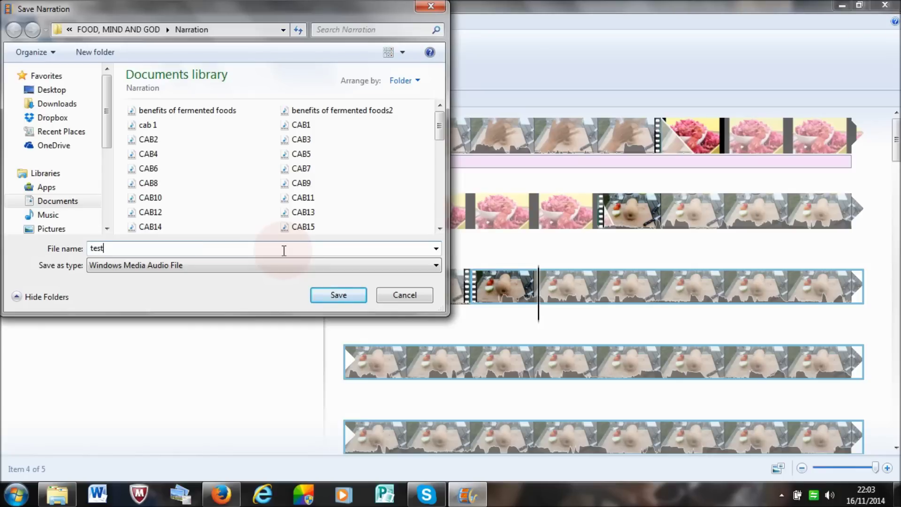
pyautogui.write(' narration')
pyautogui.click(337, 295)
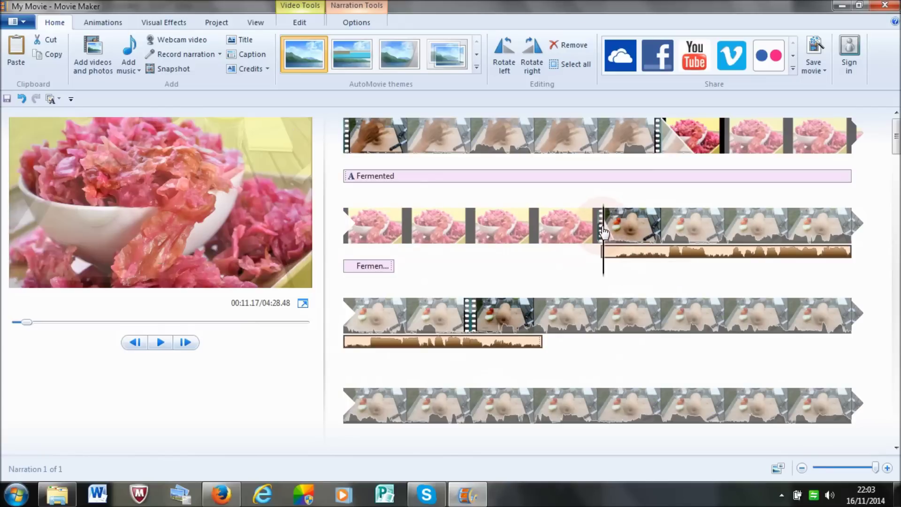
# Preview the recorded narration from 00:10.17 on the sauerkraut photo through to its end, and pause.
pyautogui.click(523, 242)
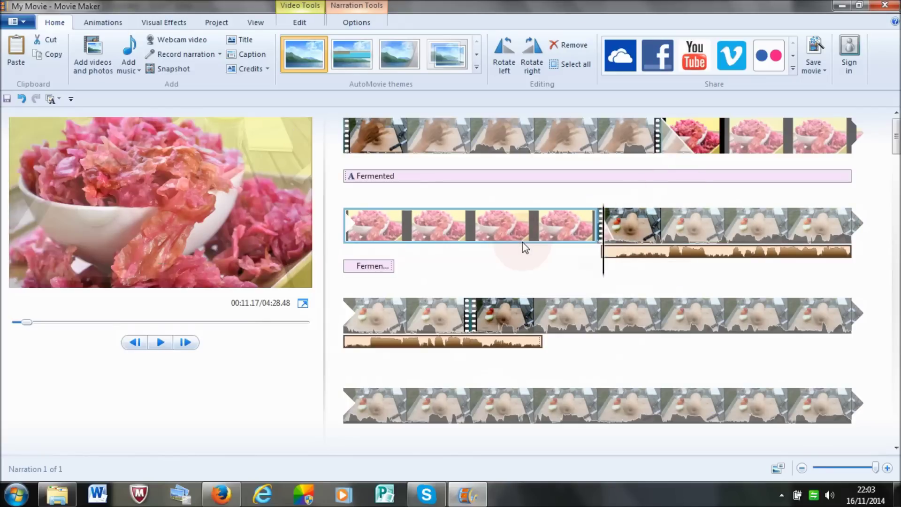
pyautogui.click(538, 237)
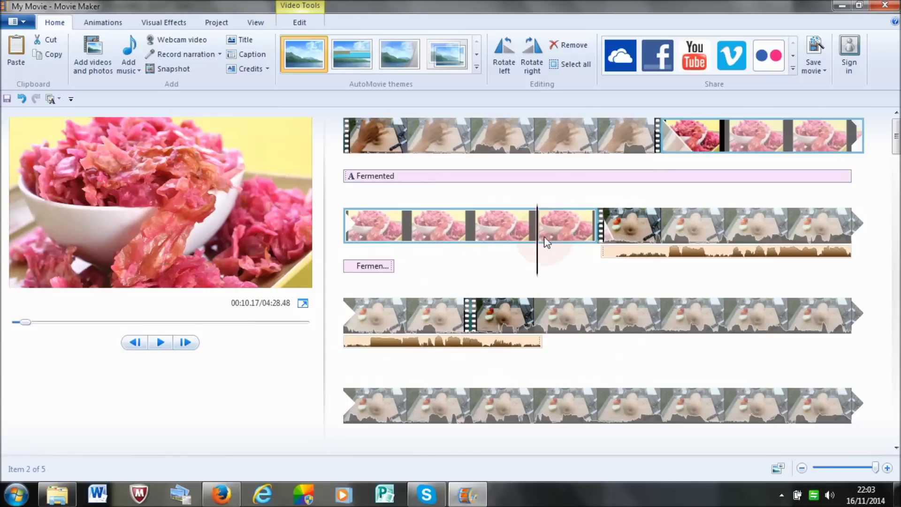
pyautogui.click(156, 345)
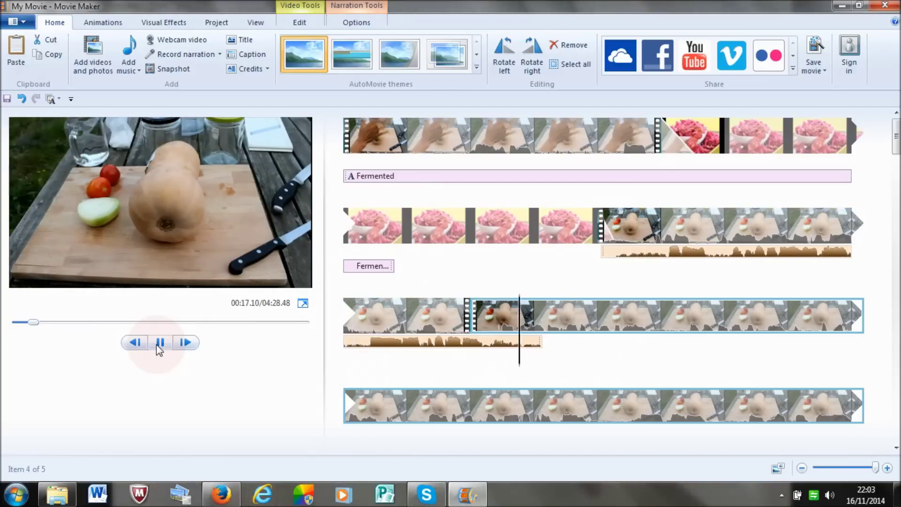
pyautogui.press('space')
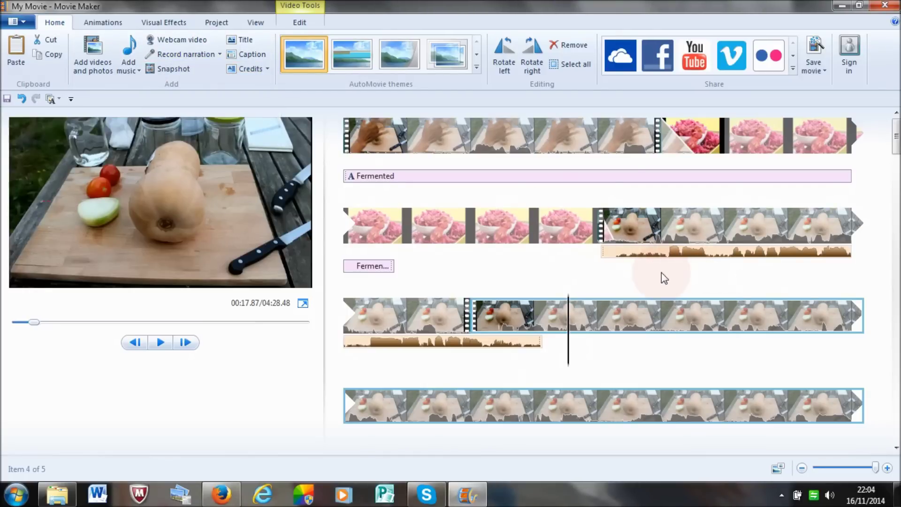
# Remove the recorded narration from the timeline beneath the pumpkin clips.
pyautogui.rightClick(649, 251)
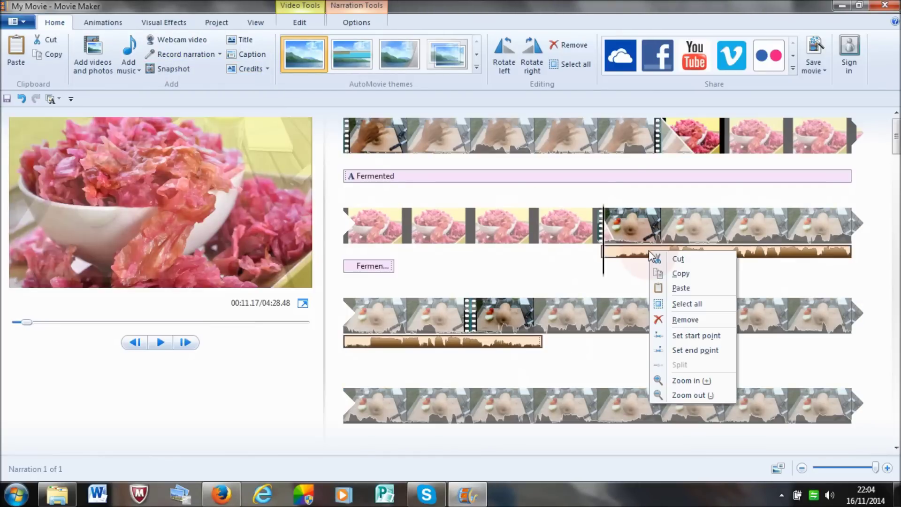
pyautogui.click(635, 255)
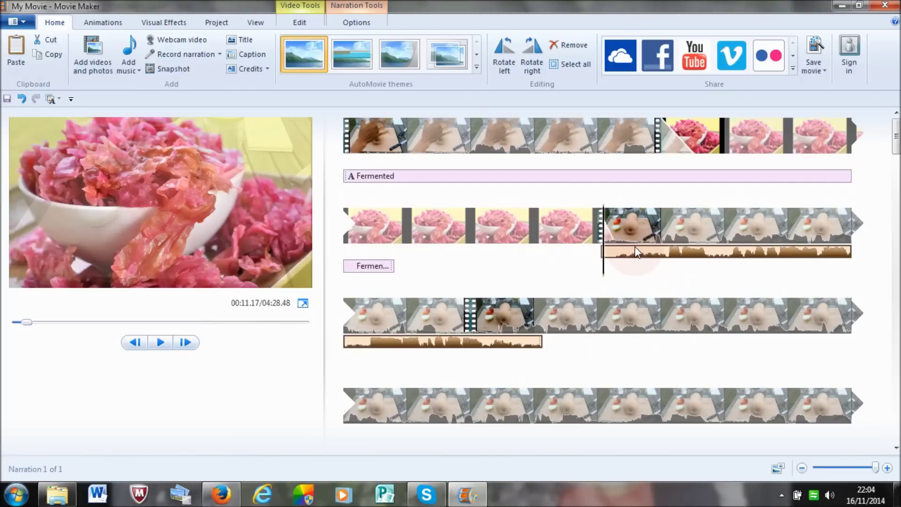
pyautogui.rightClick(646, 256)
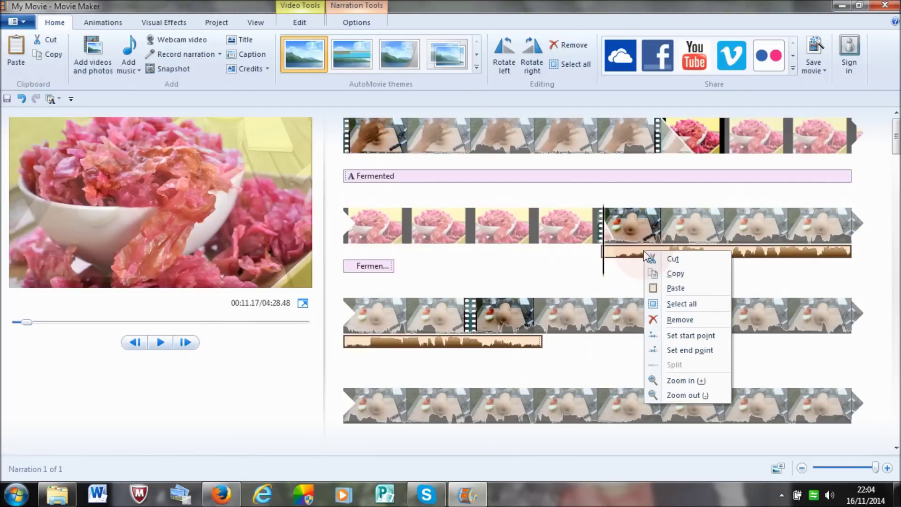
pyautogui.click(673, 320)
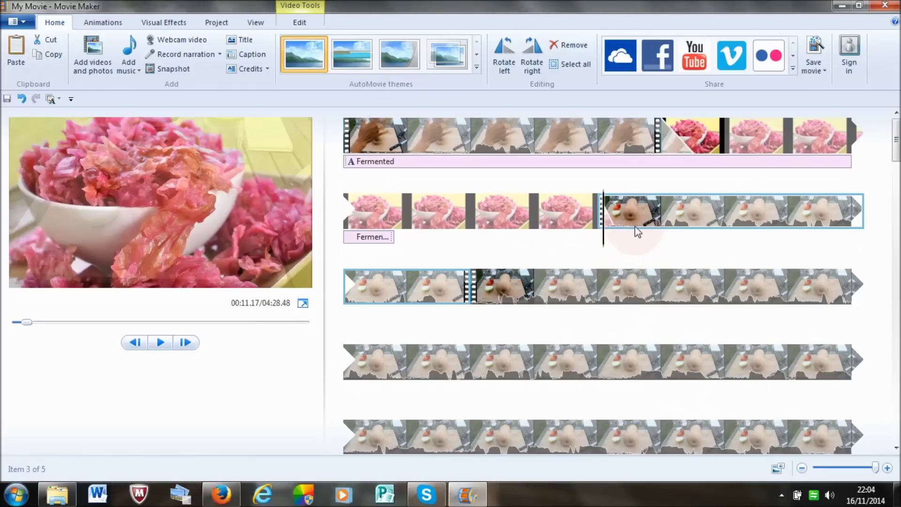
pyautogui.click(633, 263)
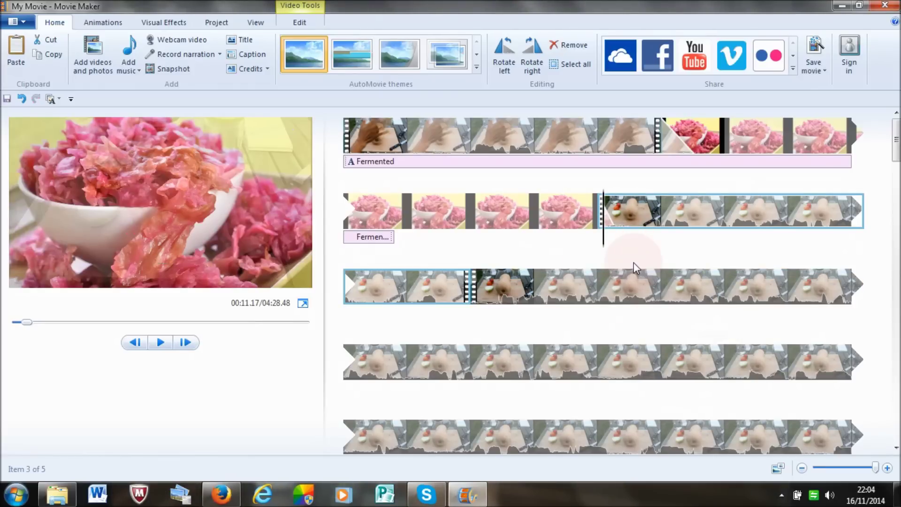
# Add the existing sound file CAB11 from the Narration folder as narration at 00:11.17.
pyautogui.click(219, 55)
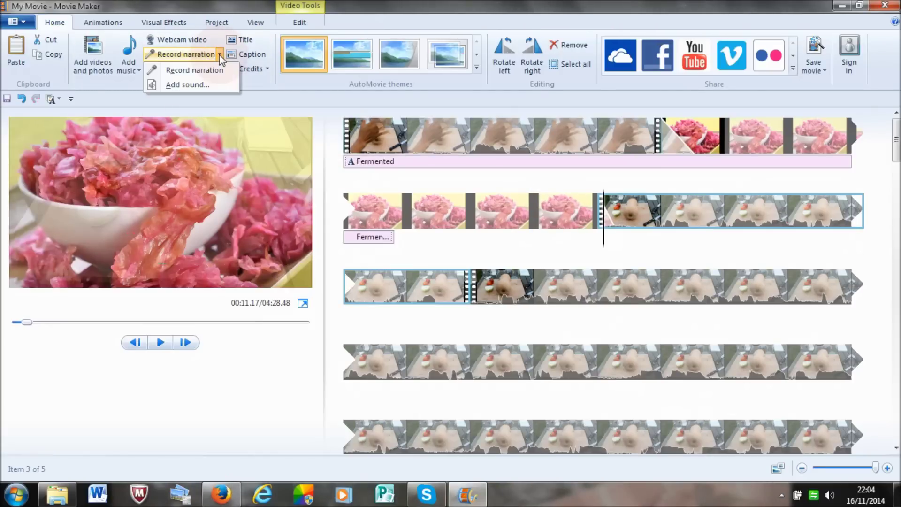
pyautogui.click(188, 89)
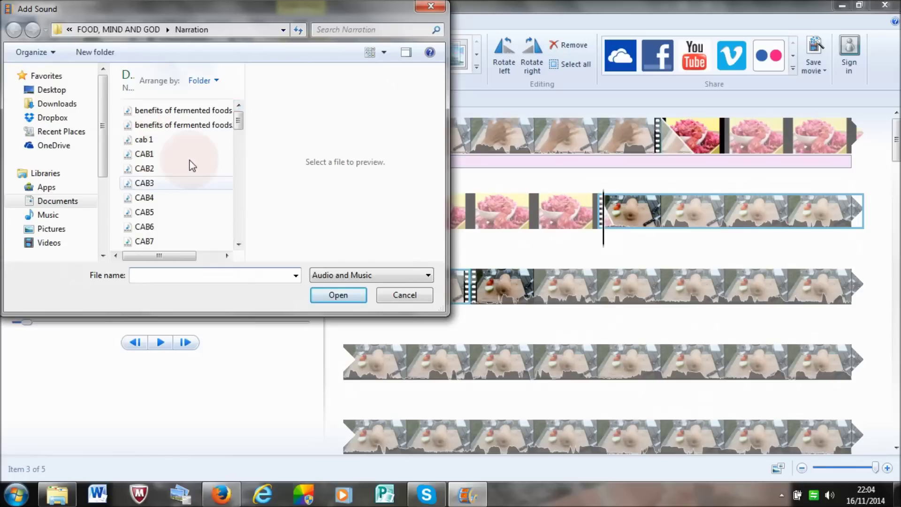
pyautogui.moveTo(241, 130); pyautogui.dragTo(242, 162)
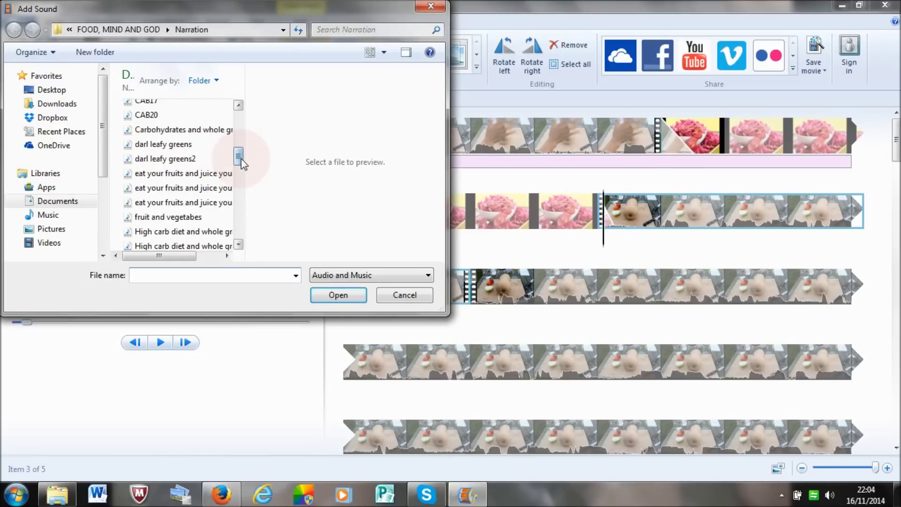
pyautogui.moveTo(238, 160); pyautogui.dragTo(239, 143)
pyautogui.click(173, 152)
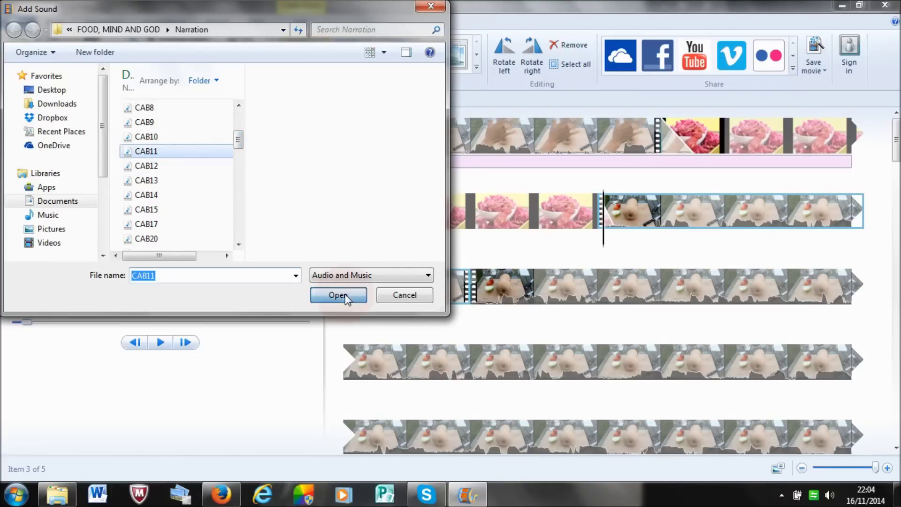
pyautogui.click(346, 296)
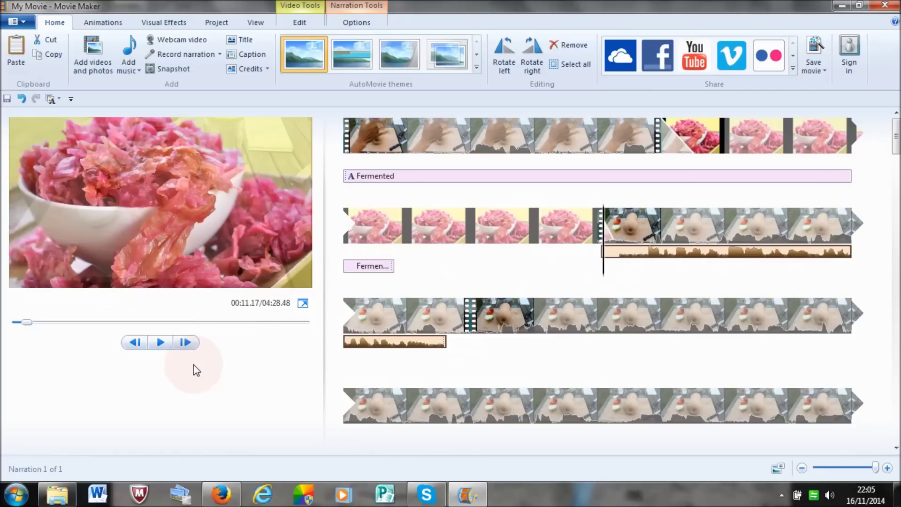
# Play back the CAB11 narration over the pumpkin clip, then replay it from its start alongside the music track and pause.
pyautogui.click(159, 347)
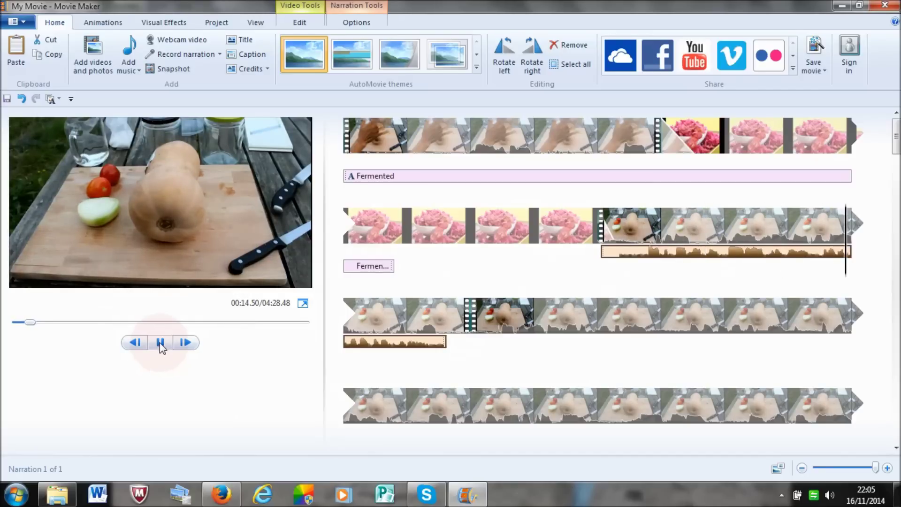
pyautogui.click(160, 342)
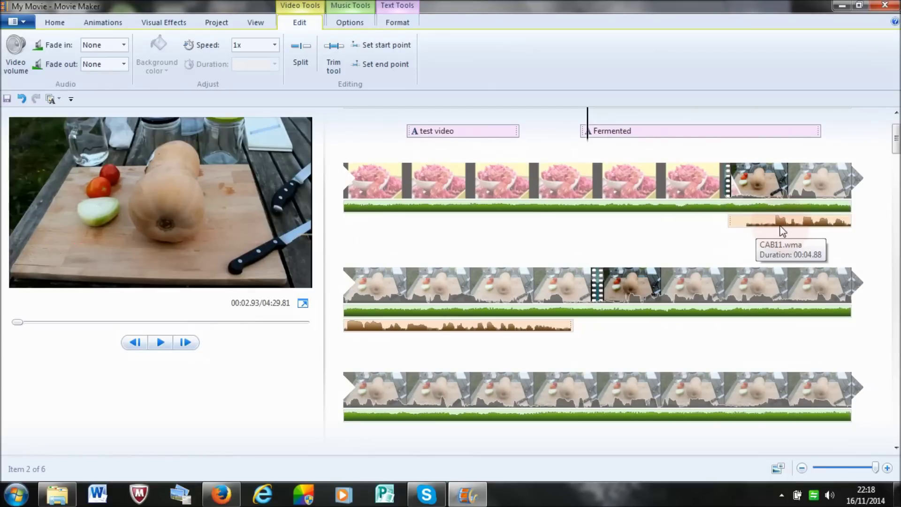
pyautogui.click(753, 221)
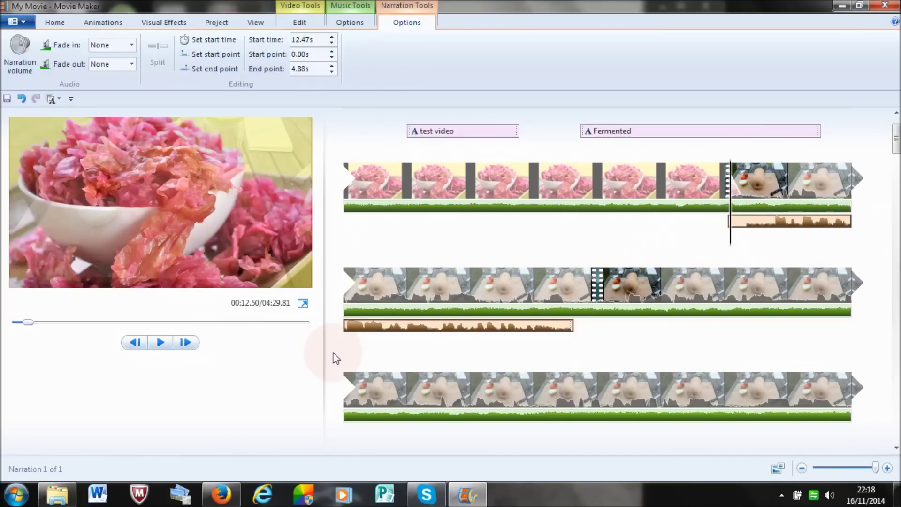
pyautogui.click(161, 343)
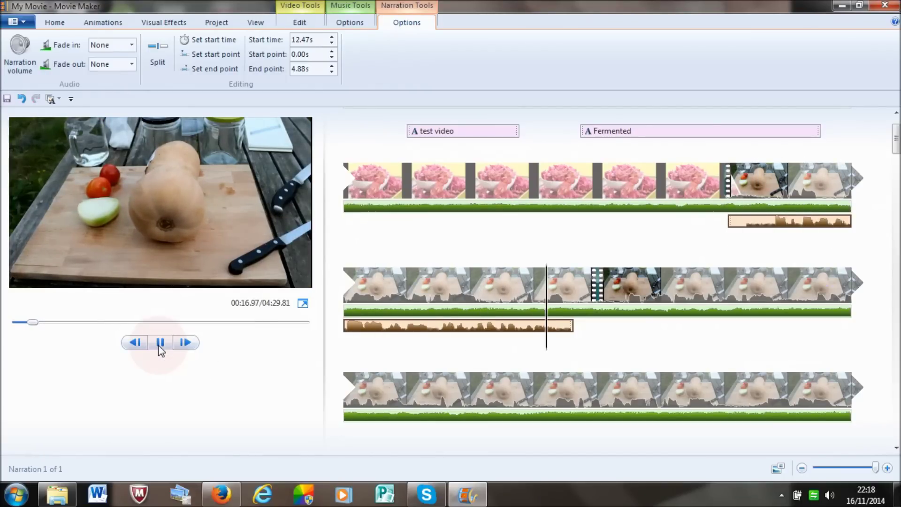
pyautogui.click(160, 347)
# Split the CAB11 narration at 00:15.40 and nudge its second part to start at 15.36 s.
pyautogui.click(433, 336)
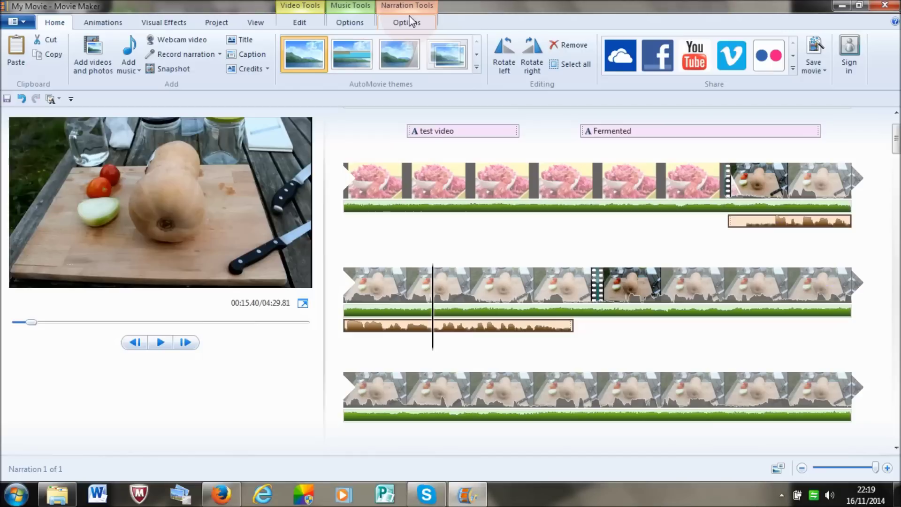
pyautogui.click(409, 7)
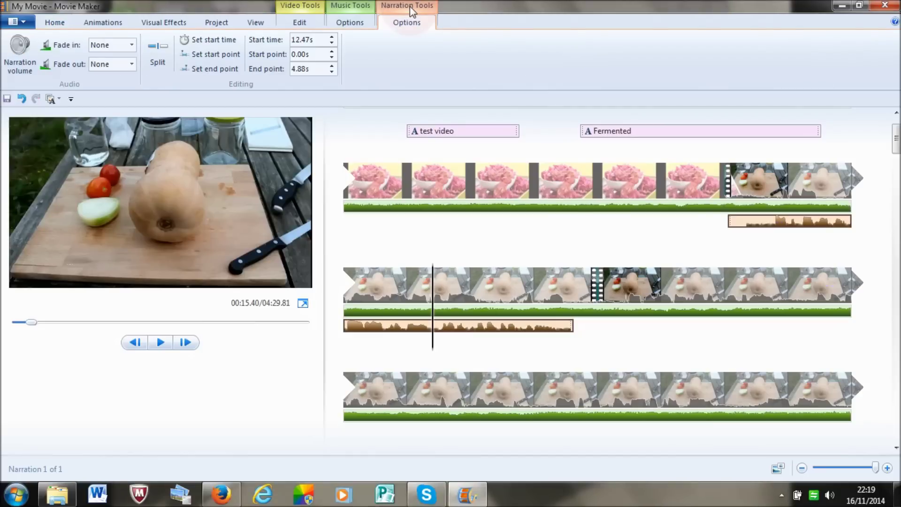
pyautogui.click(156, 70)
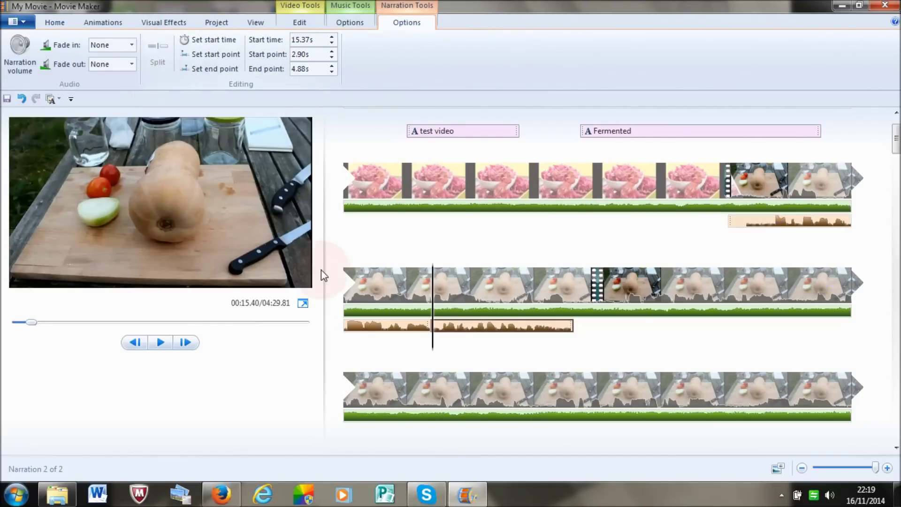
pyautogui.moveTo(467, 325); pyautogui.dragTo(437, 330)
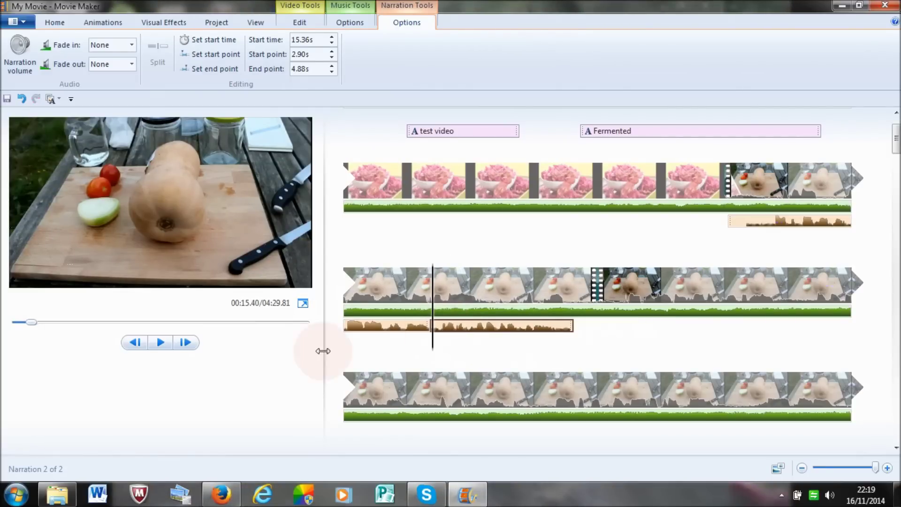
# Play the second narration part briefly and split it again at 00:16.40.
pyautogui.click(160, 344)
pyautogui.click(162, 351)
pyautogui.click(509, 347)
pyautogui.click(506, 347)
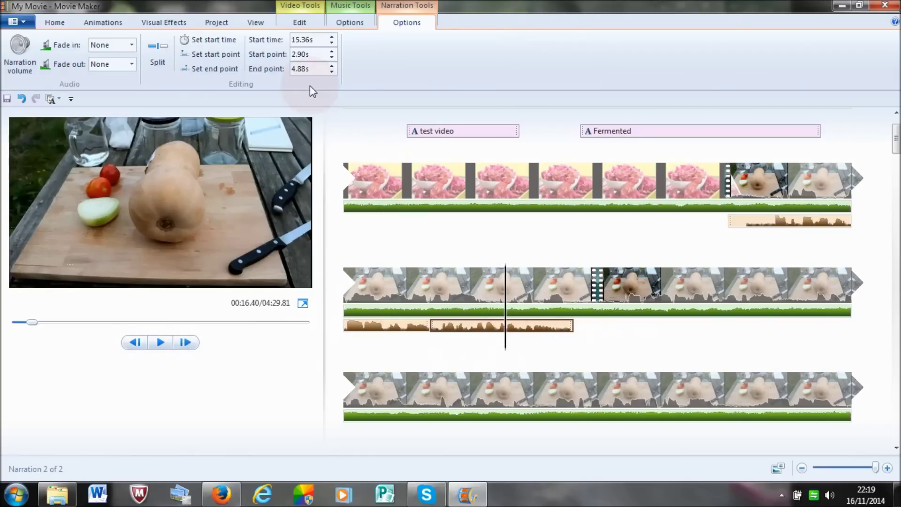
pyautogui.click(158, 55)
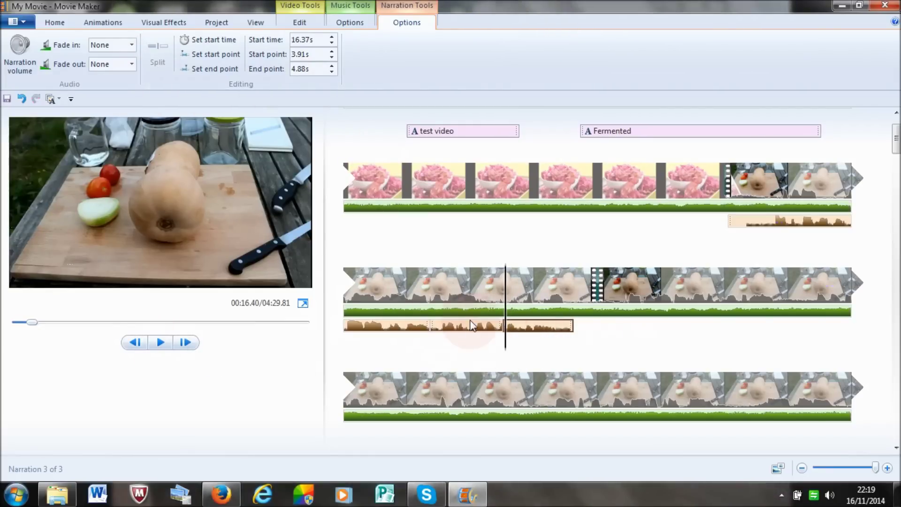
# Move the middle narration piece past the last piece to start at about 18.11 s, and preview the narration from its beginning.
pyautogui.moveTo(469, 328); pyautogui.dragTo(630, 328)
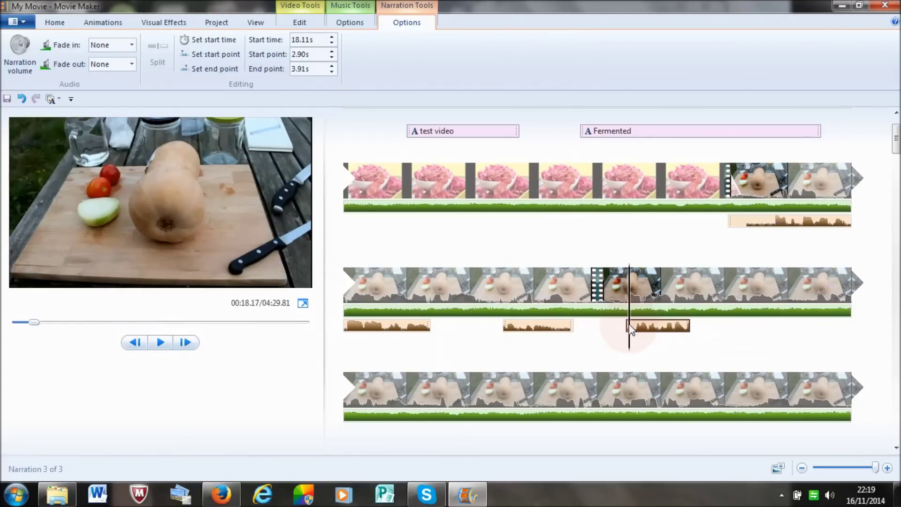
pyautogui.click(741, 221)
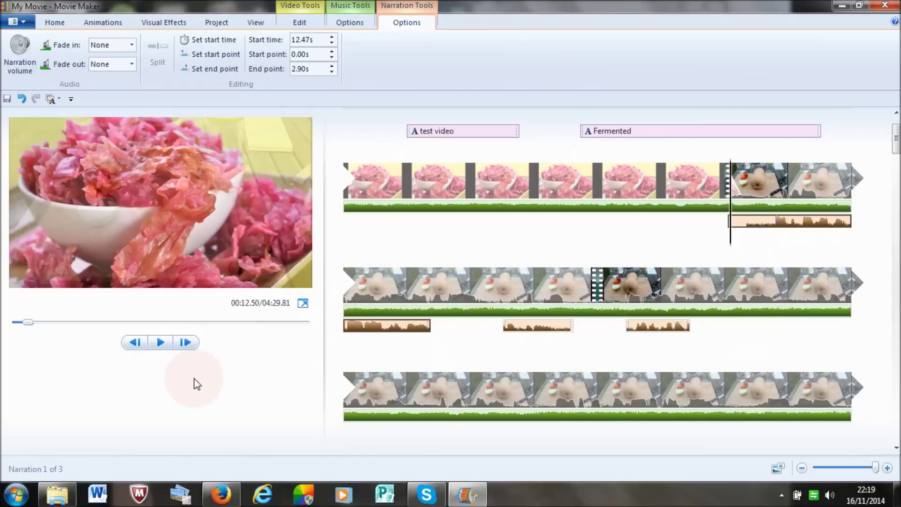
pyautogui.click(160, 342)
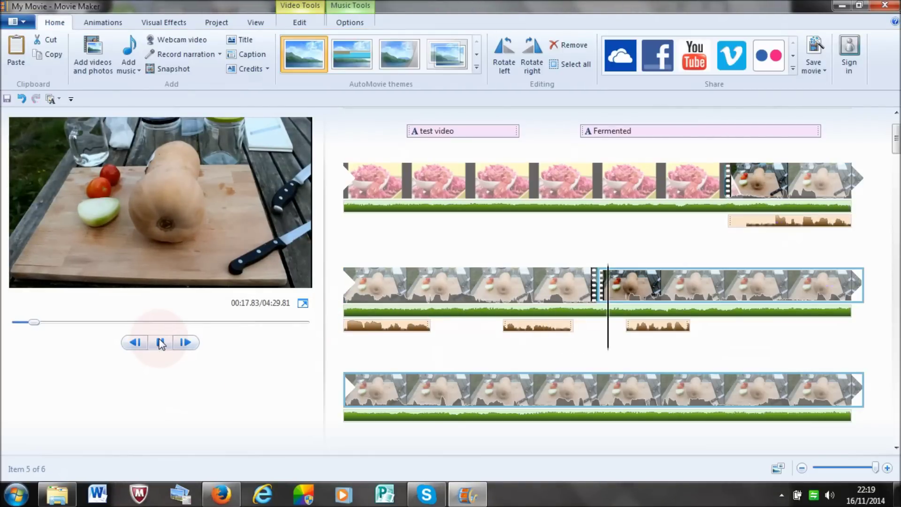
# Stop the preview, remove the last narration piece and move the second piece back against the end of the first.
pyautogui.click(160, 343)
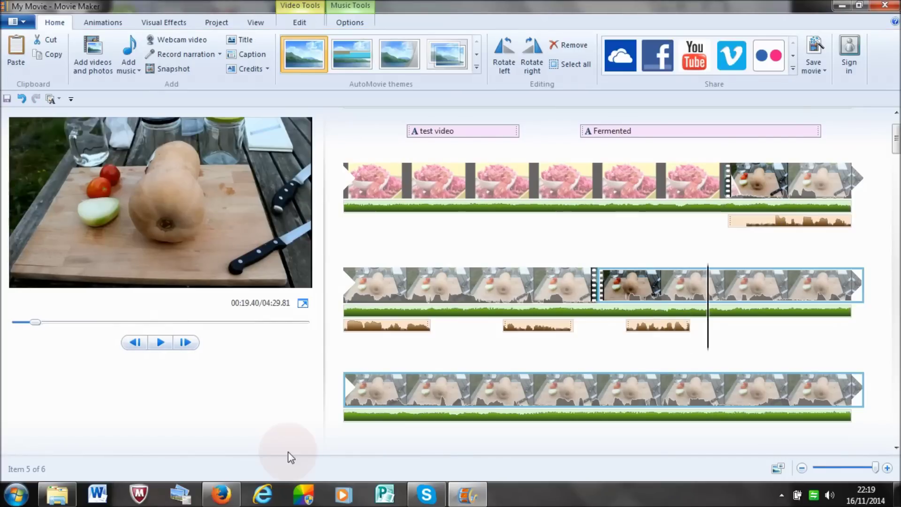
pyautogui.click(653, 329)
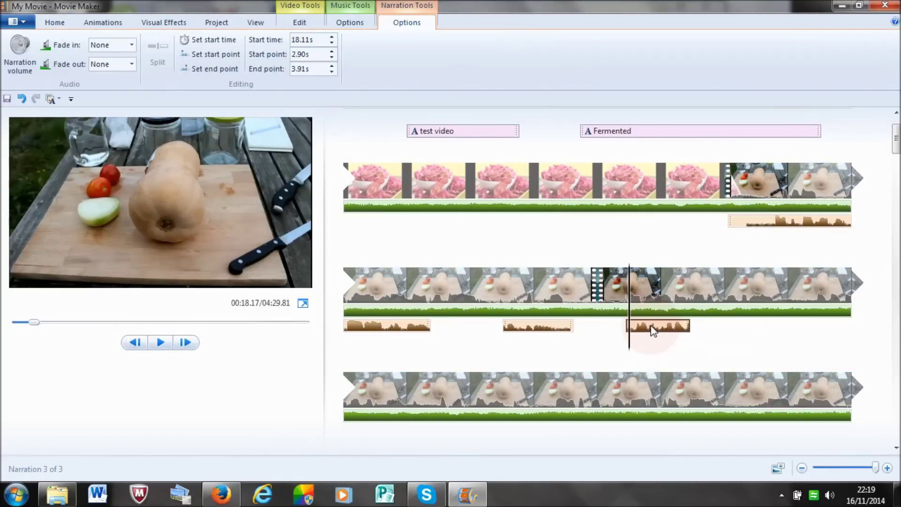
pyautogui.rightClick(654, 330)
pyautogui.click(672, 392)
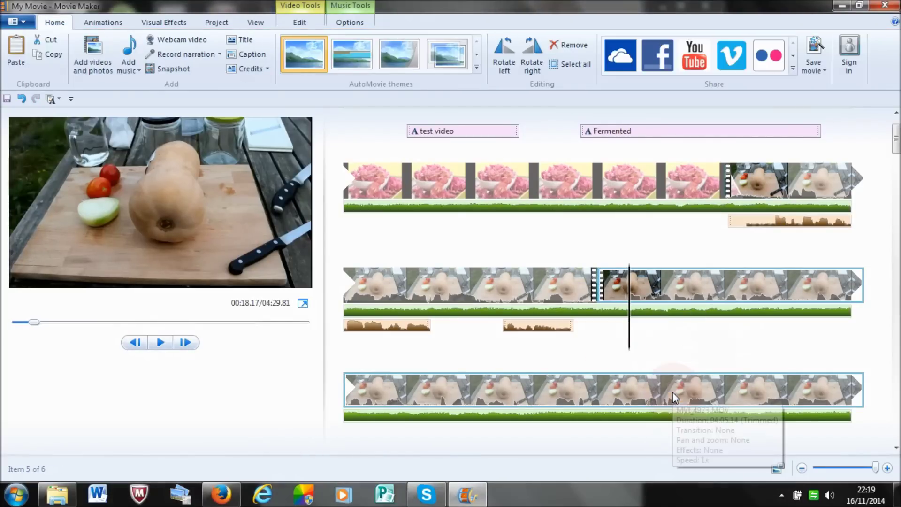
pyautogui.moveTo(525, 329); pyautogui.dragTo(443, 328)
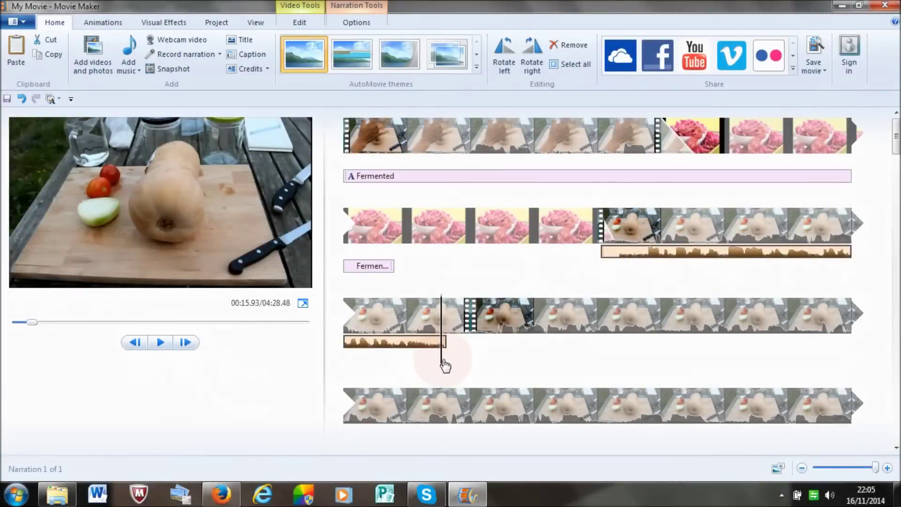
# Position the playhead at about 16.4 s, at the start of the second pumpkin clip, and add the Retreat track from the PC there.
pyautogui.moveTo(444, 367); pyautogui.dragTo(479, 346)
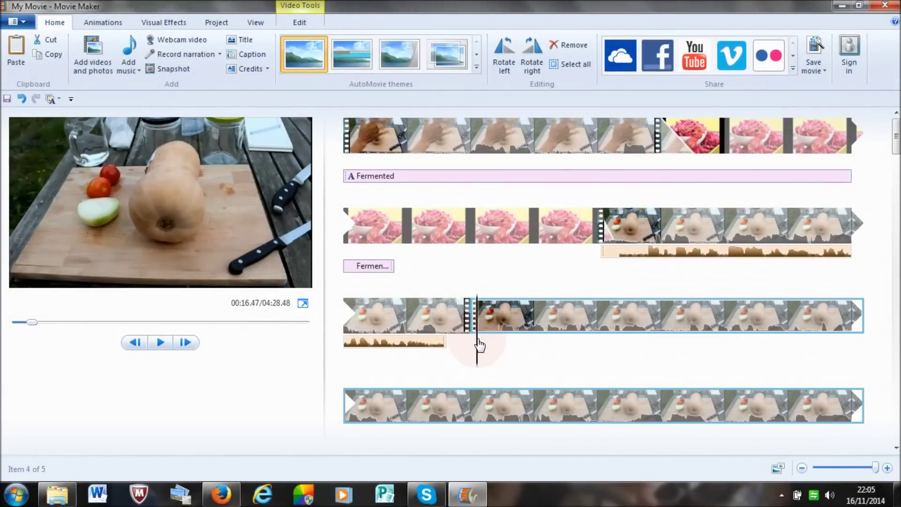
pyautogui.click(139, 71)
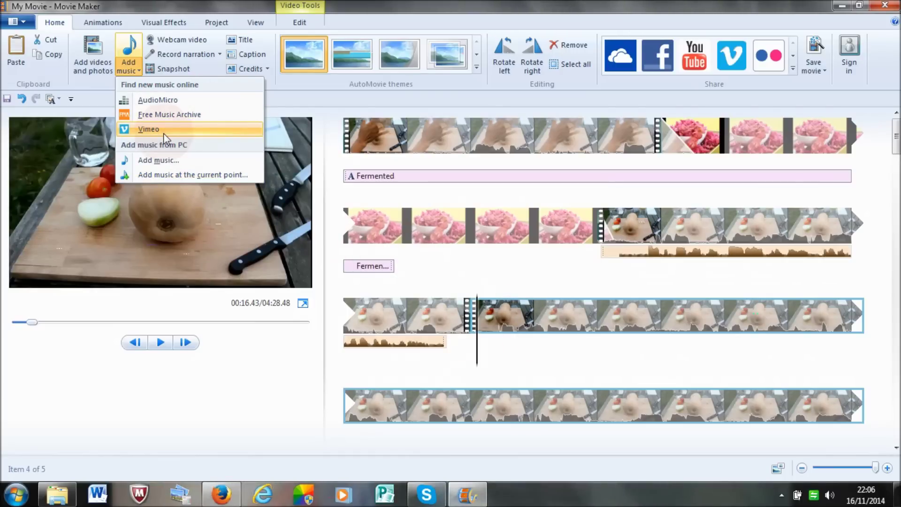
pyautogui.click(158, 160)
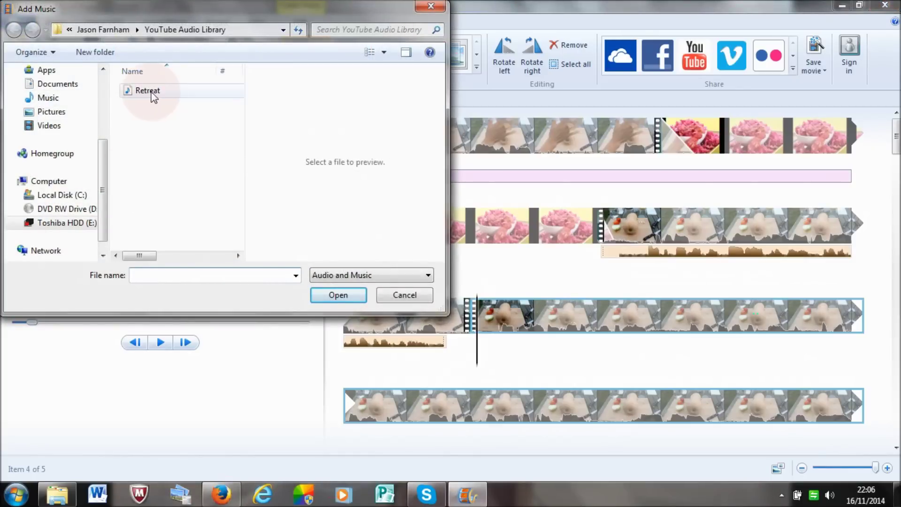
pyautogui.click(147, 91)
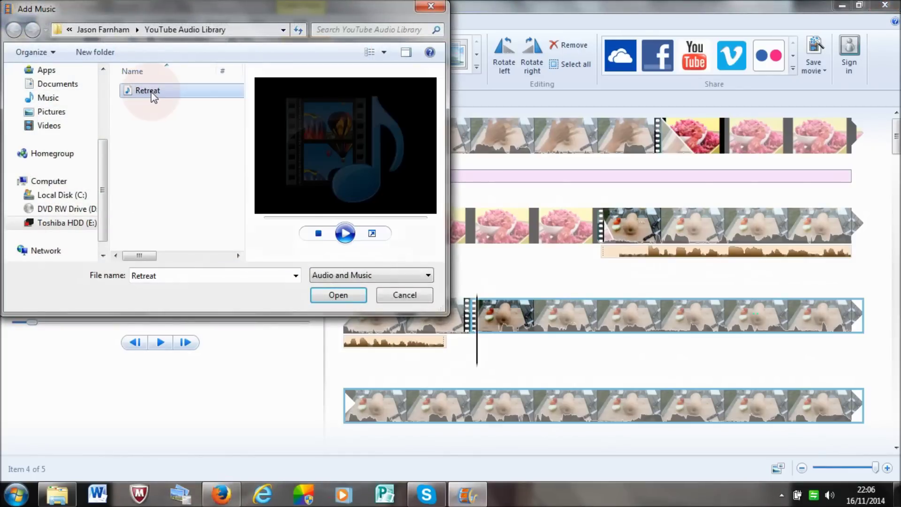
pyautogui.click(338, 296)
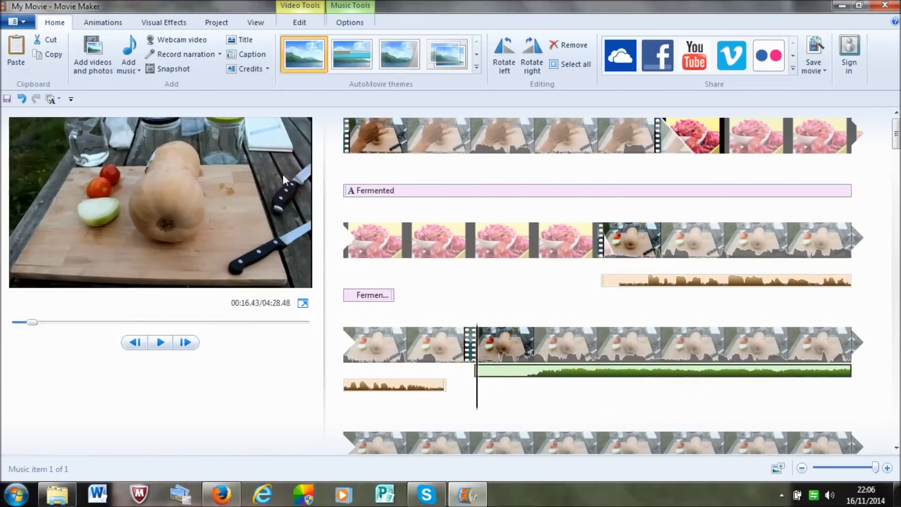
# Play the movie from the start of the music track to about 23.6 s and pause it.
pyautogui.click(139, 71)
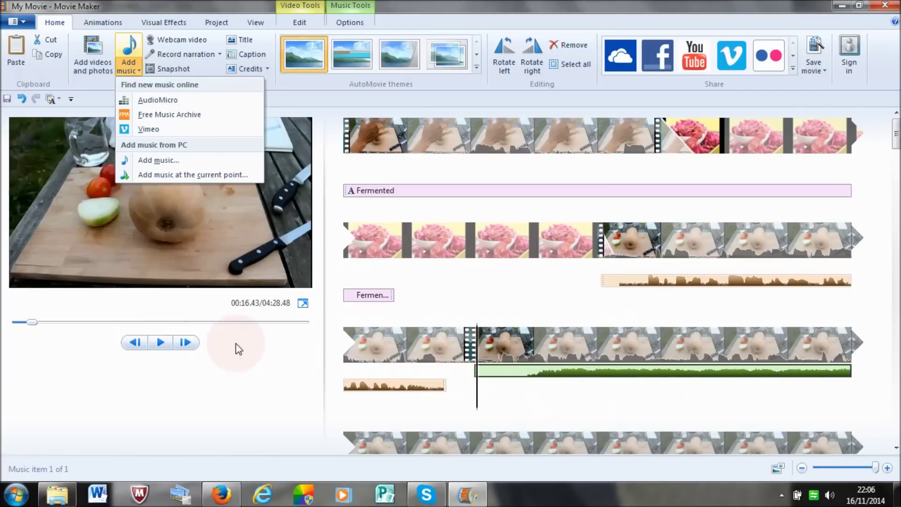
pyautogui.click(270, 376)
pyautogui.click(160, 342)
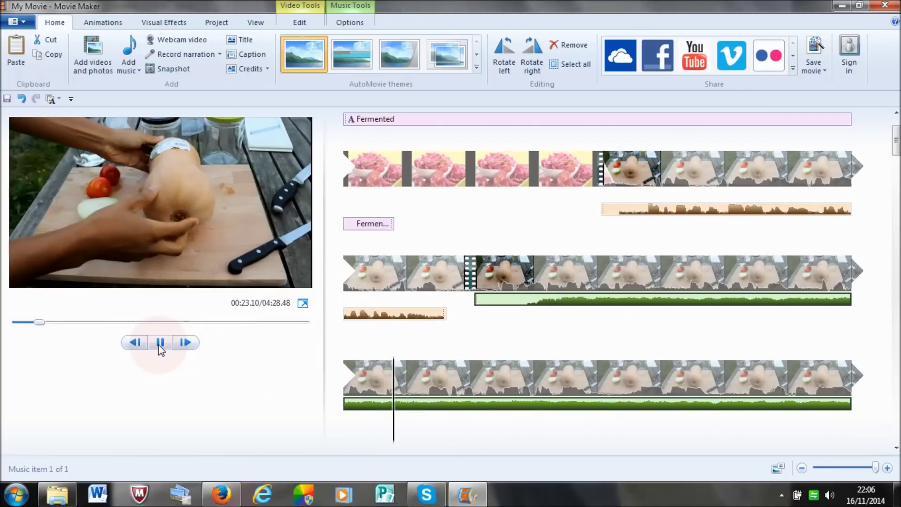
pyautogui.click(160, 343)
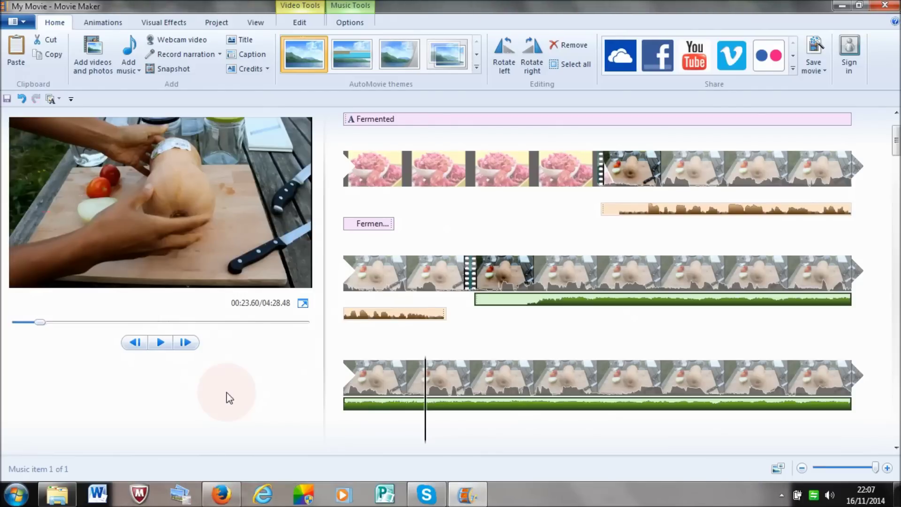
# Switch to Firefox and open YouTube's Audio Library through the channel's Video Manager.
pyautogui.click(221, 494)
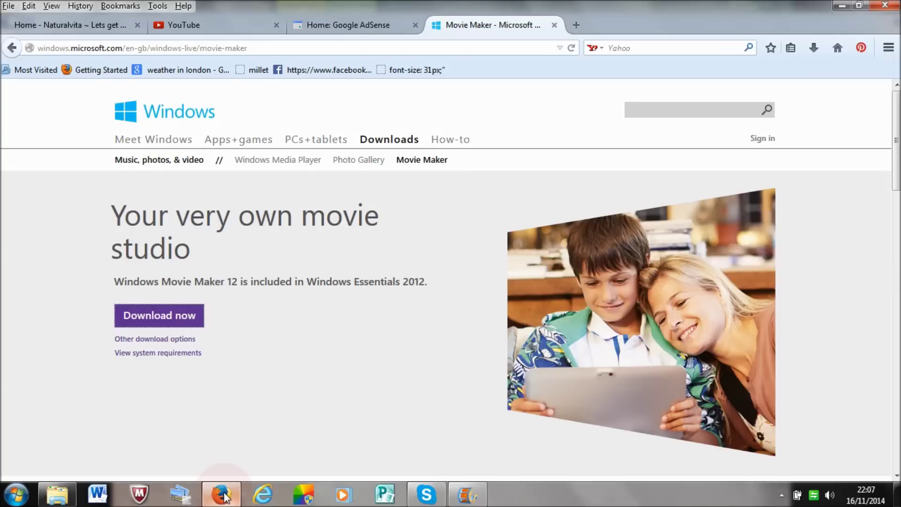
pyautogui.click(220, 26)
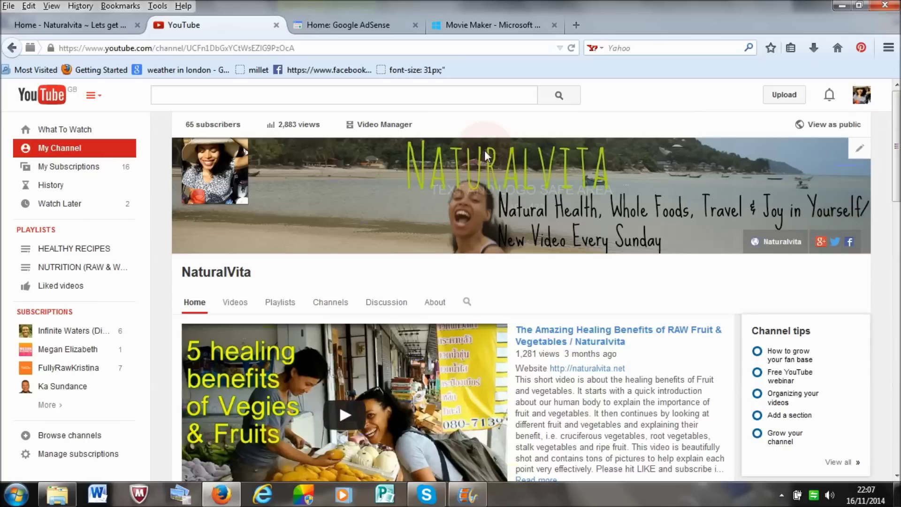
pyautogui.click(381, 125)
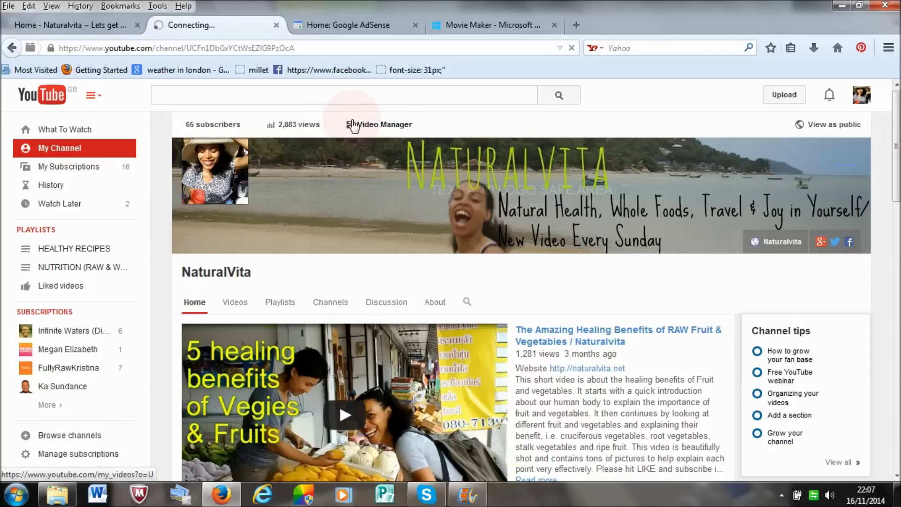
pyautogui.scroll(-3, 394, 134)
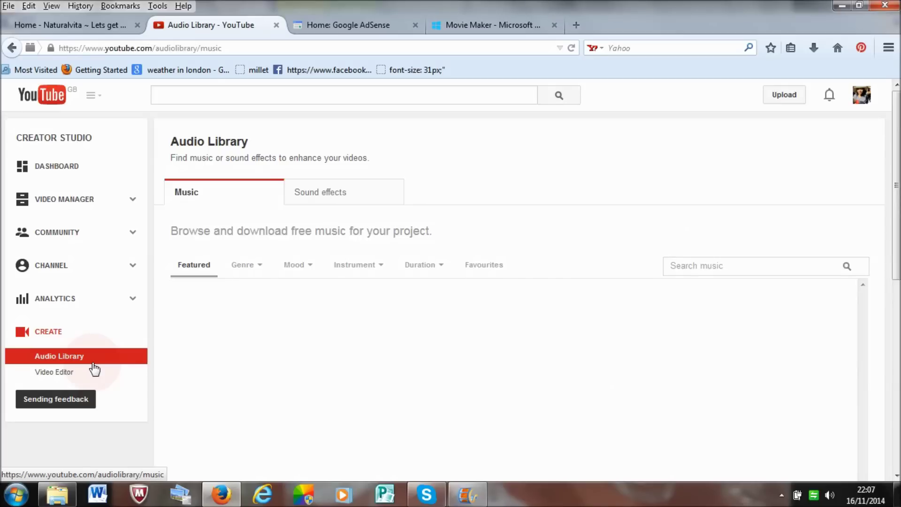
pyautogui.click(103, 373)
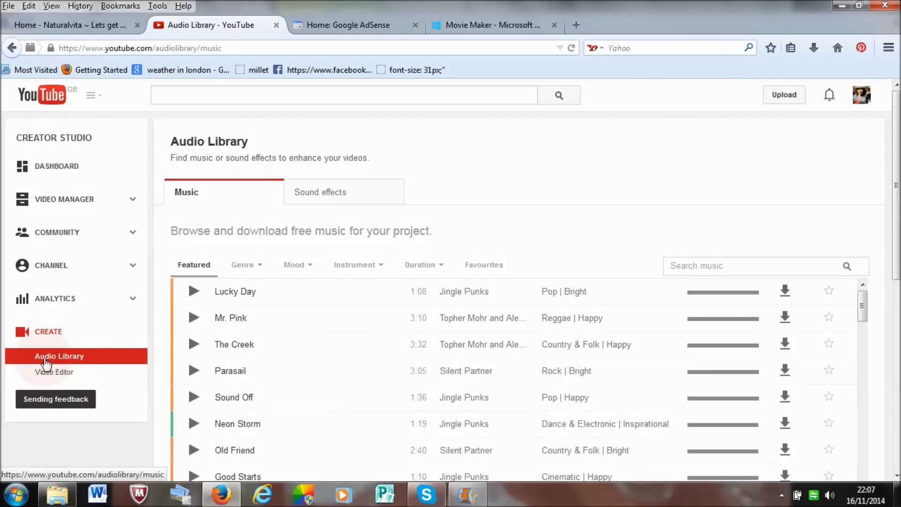
pyautogui.click(86, 360)
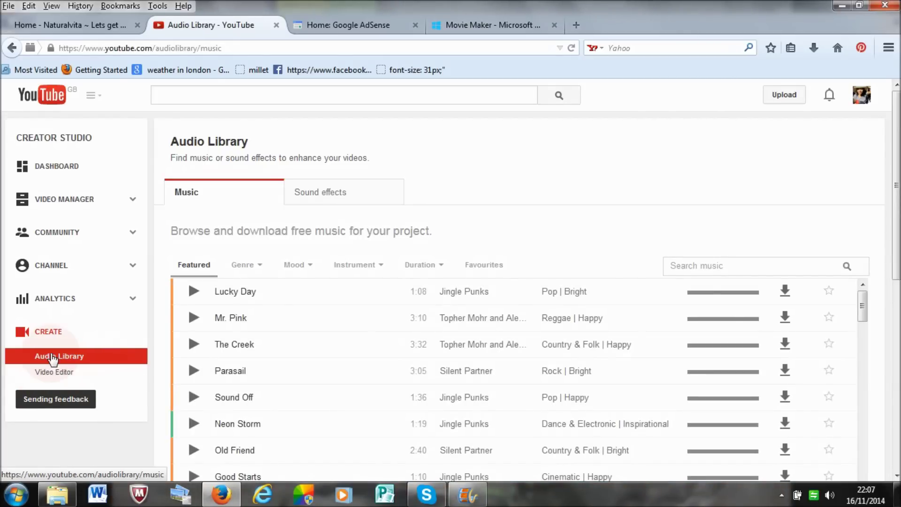
pyautogui.click(80, 363)
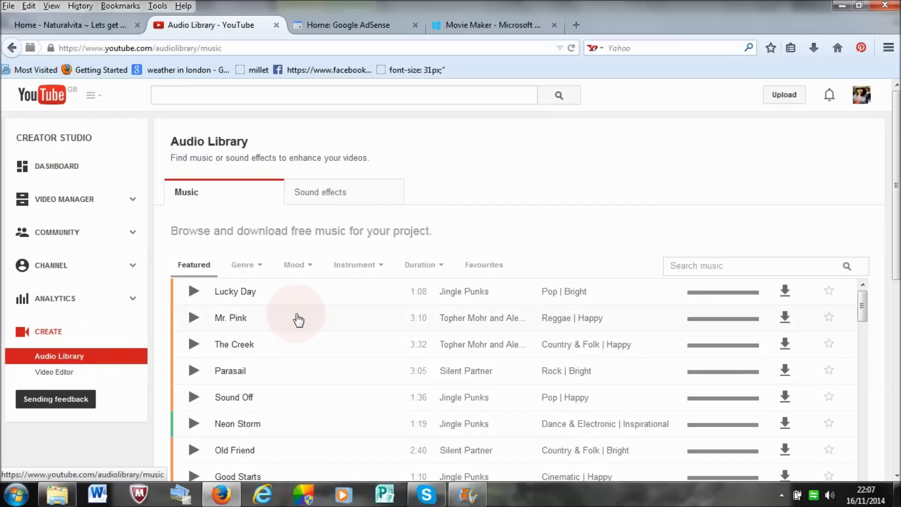
# Listen to samples of Lucky Day and Mr. Pink in the featured music list.
pyautogui.moveTo(895, 208); pyautogui.dragTo(895, 277)
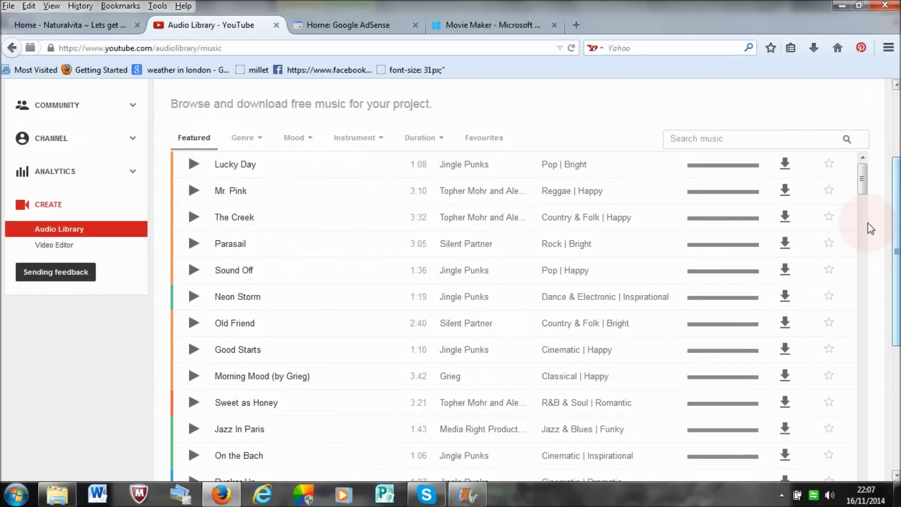
pyautogui.moveTo(861, 186); pyautogui.dragTo(868, 167)
pyautogui.click(197, 166)
pyautogui.click(292, 174)
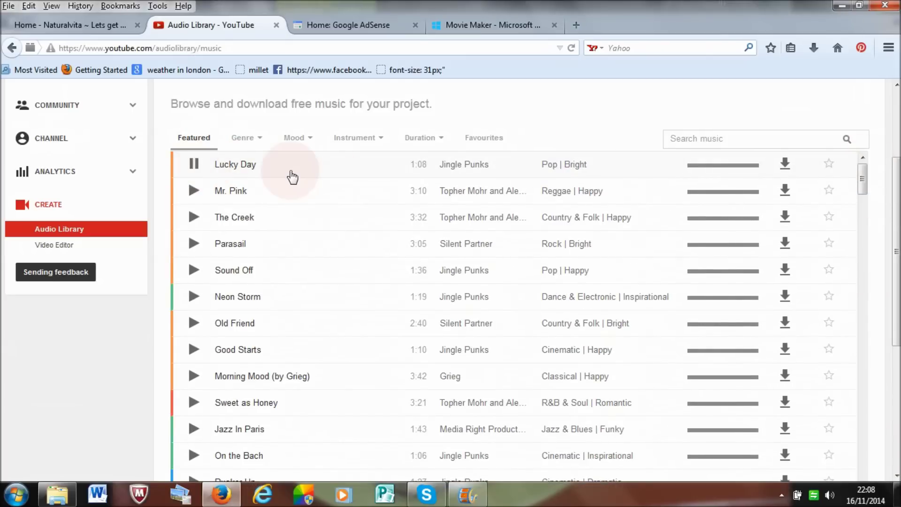
pyautogui.click(217, 172)
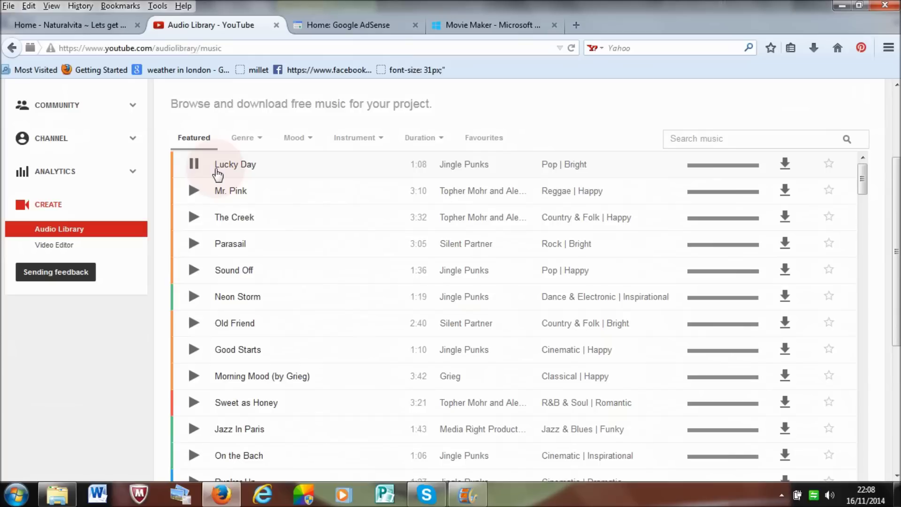
pyautogui.click(241, 195)
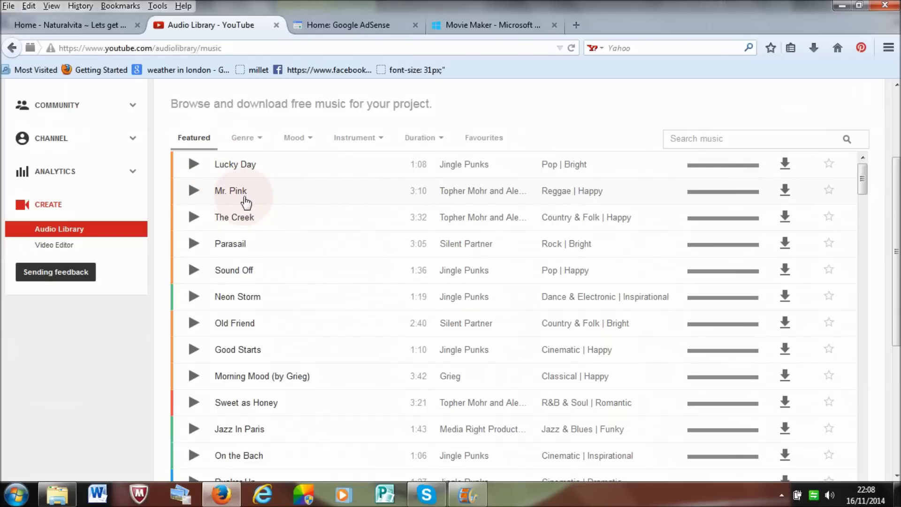
pyautogui.click(290, 198)
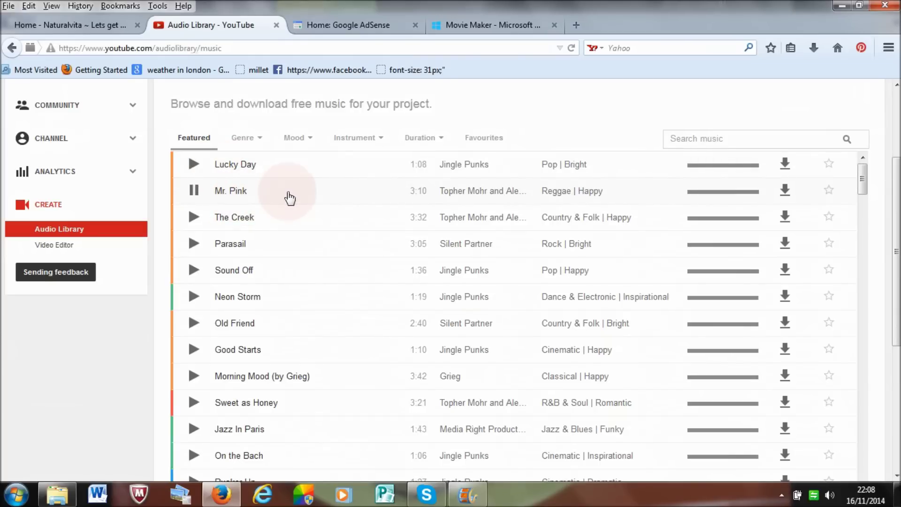
pyautogui.click(291, 218)
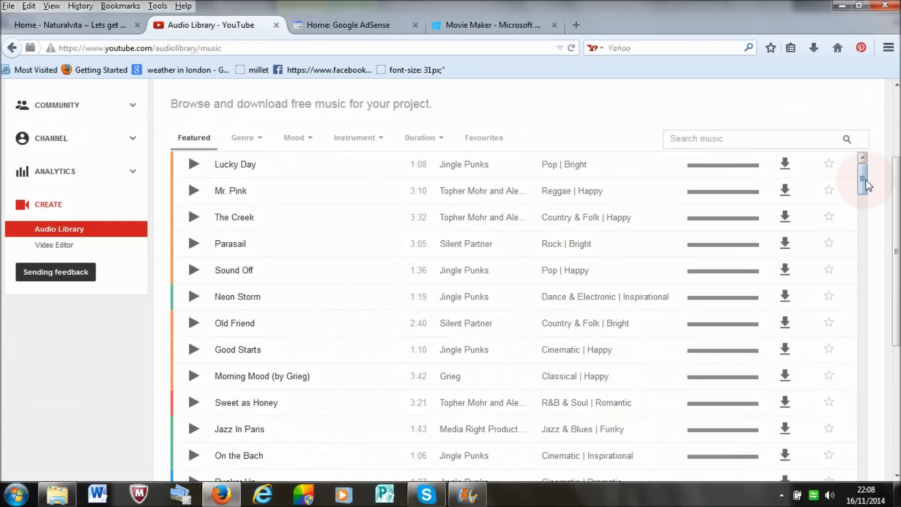
# Download Lucky Day as an MP3 file and play it in Windows Media Player at a lower volume.
pyautogui.click(786, 164)
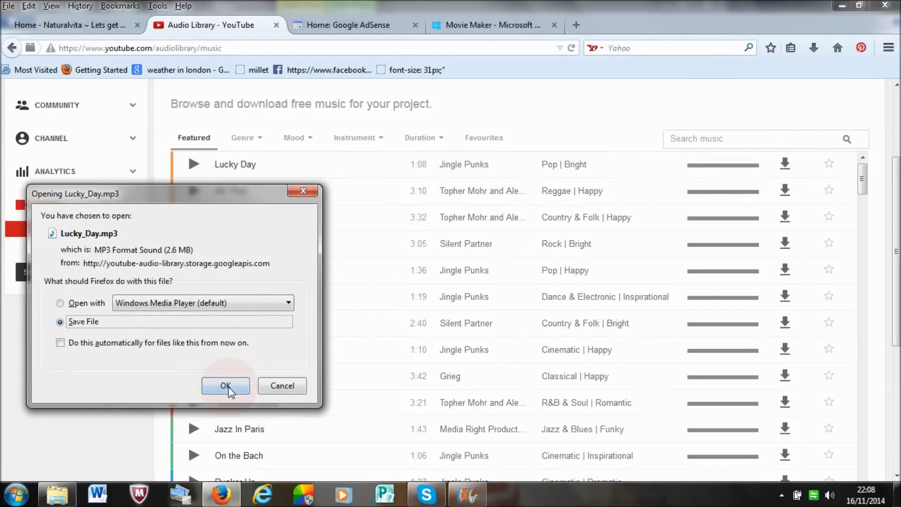
pyautogui.click(226, 386)
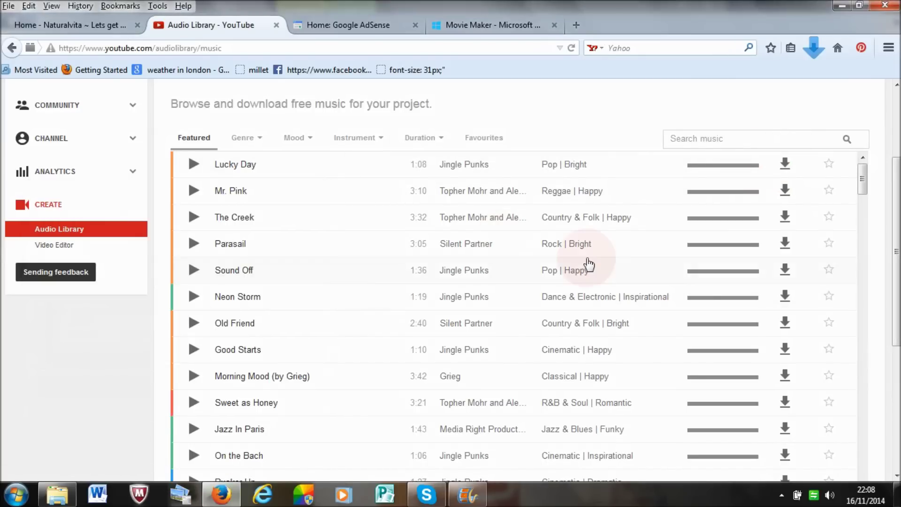
pyautogui.click(814, 51)
pyautogui.click(670, 118)
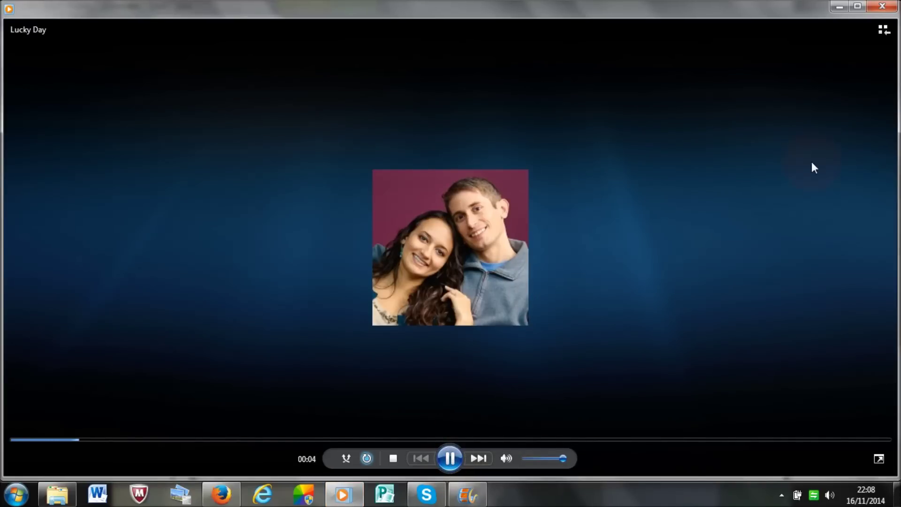
pyautogui.moveTo(555, 466); pyautogui.dragTo(526, 465)
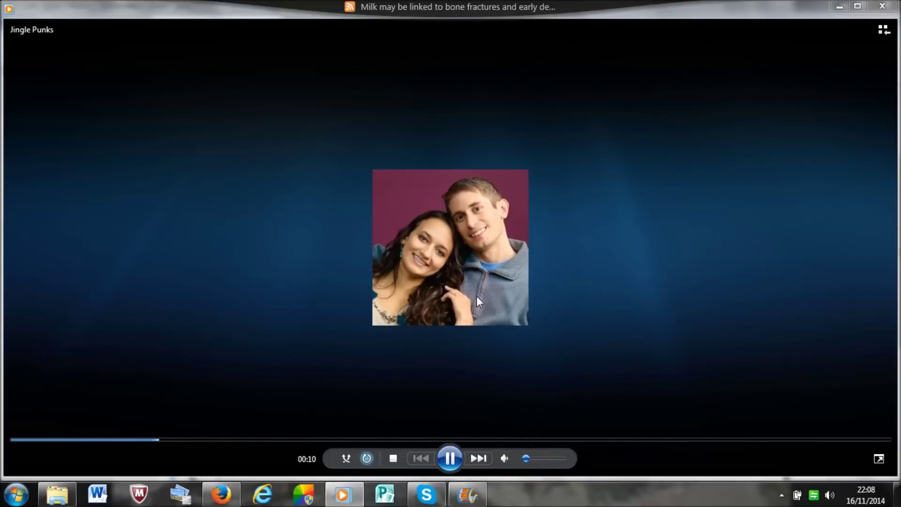
# Look at the burn and sync lists in the Windows Media Player library and close the player.
pyautogui.click(881, 35)
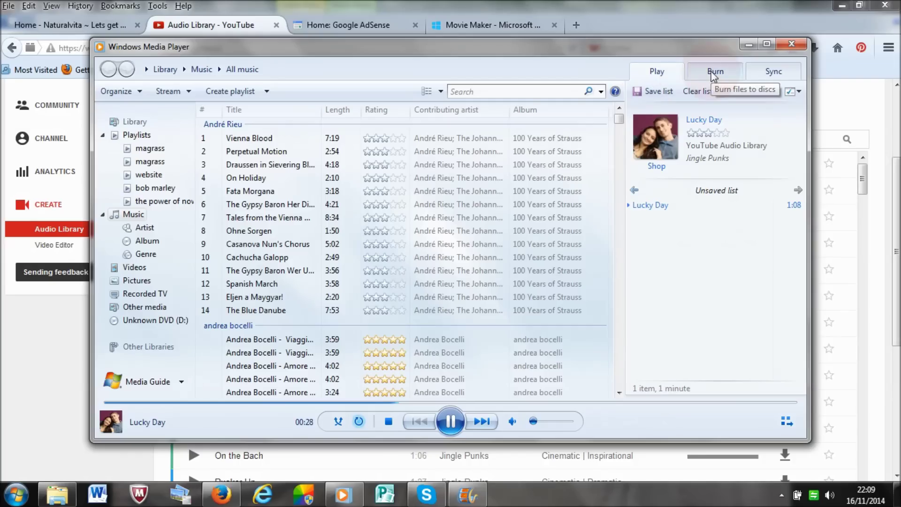
pyautogui.click(736, 75)
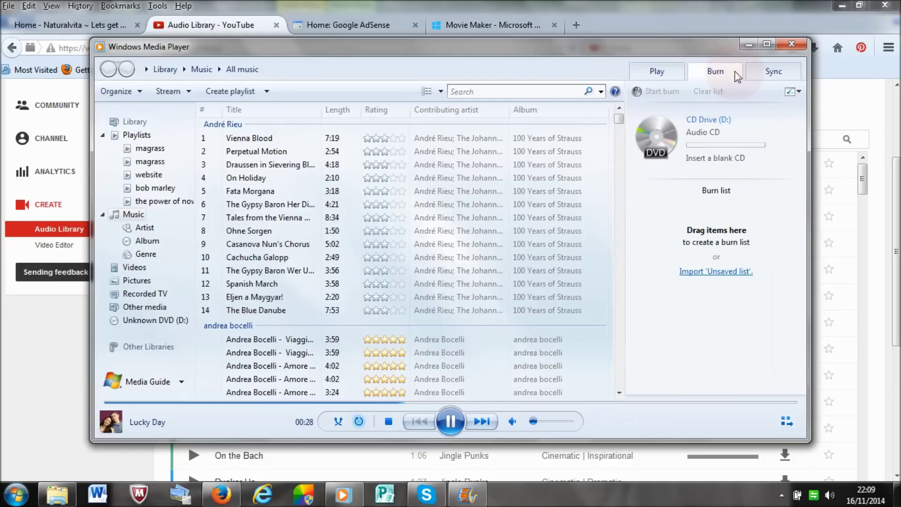
pyautogui.click(774, 71)
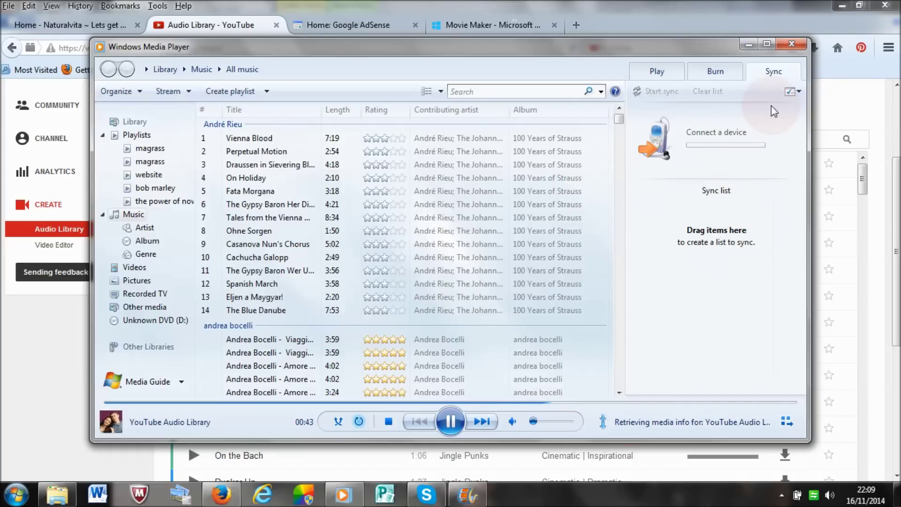
pyautogui.click(786, 47)
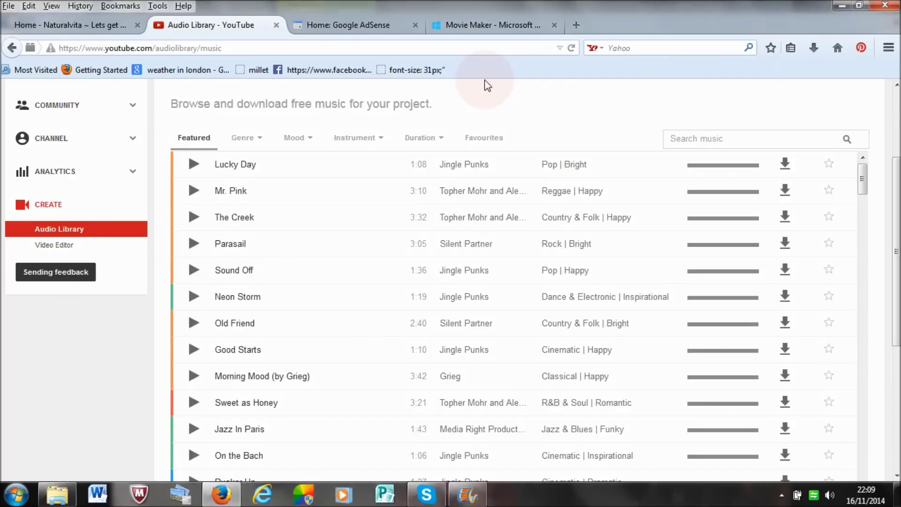
# Switch back to Movie Maker and look at the available ways to add music.
pyautogui.hotkey('alt', 'Tab')
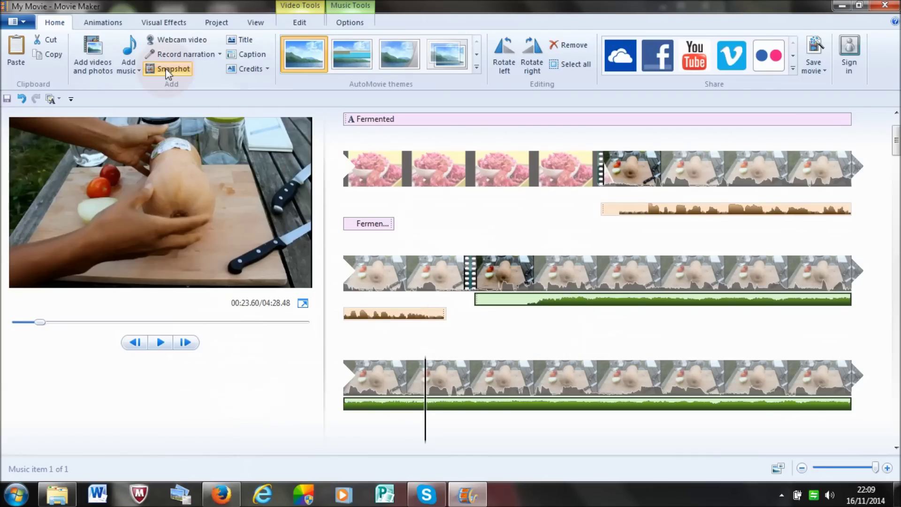
pyautogui.click(134, 70)
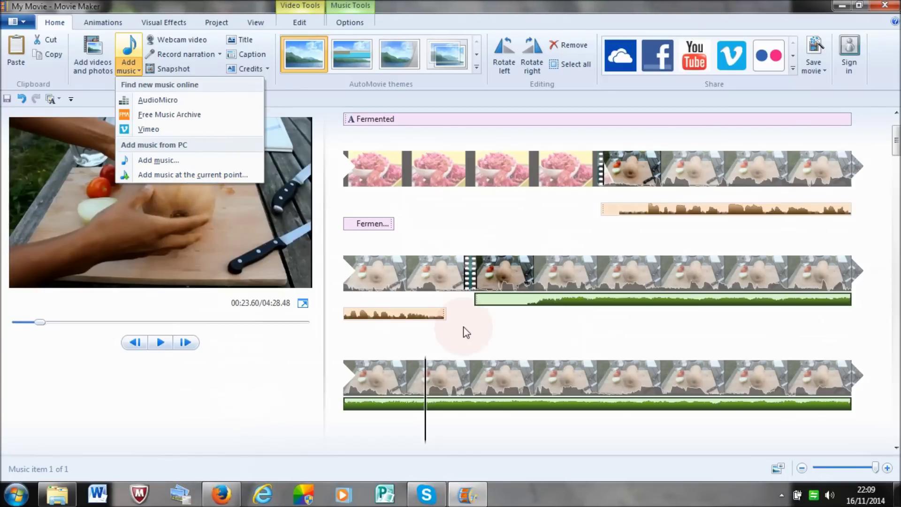
pyautogui.click(615, 339)
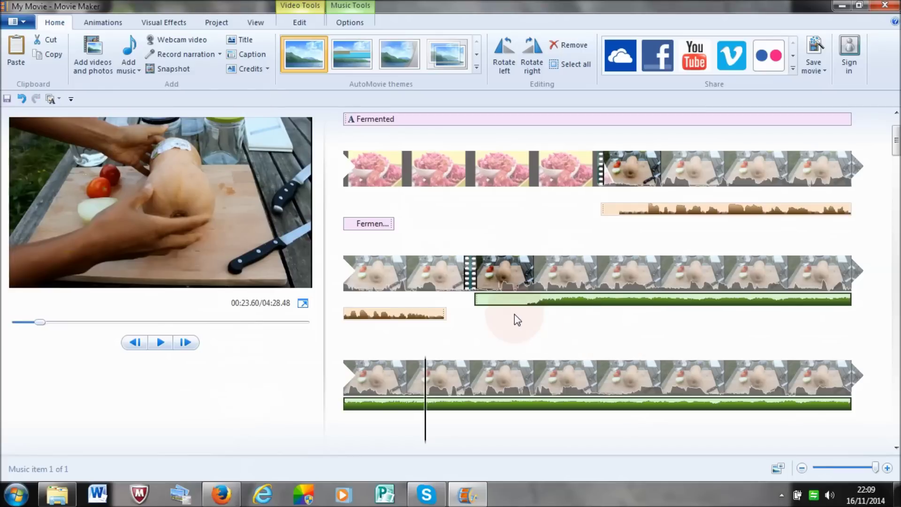
# Select the Retreat music track and lower its volume, dismissing the computer backup reminder.
pyautogui.click(518, 301)
pyautogui.click(518, 299)
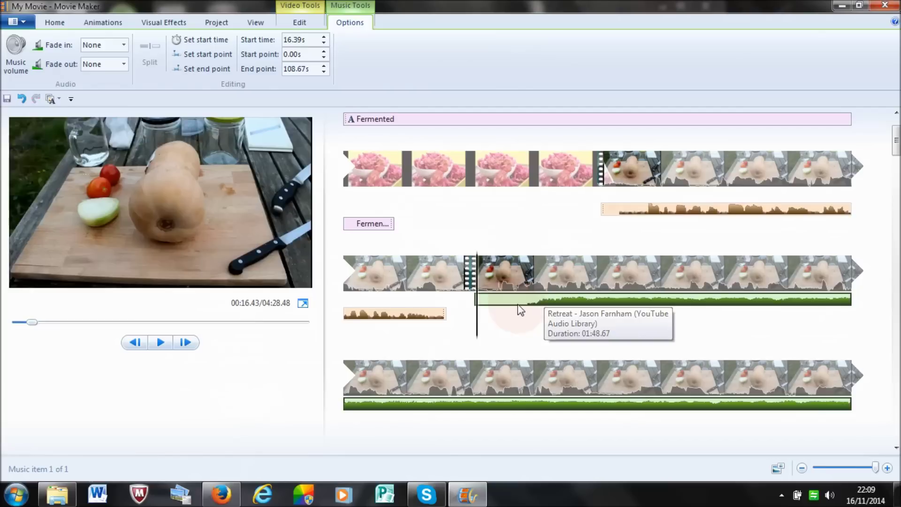
pyautogui.click(536, 303)
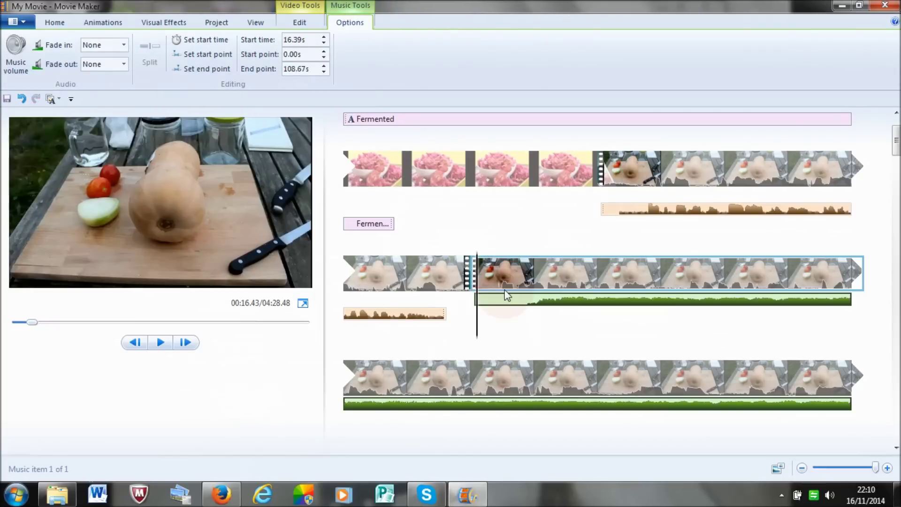
pyautogui.click(18, 66)
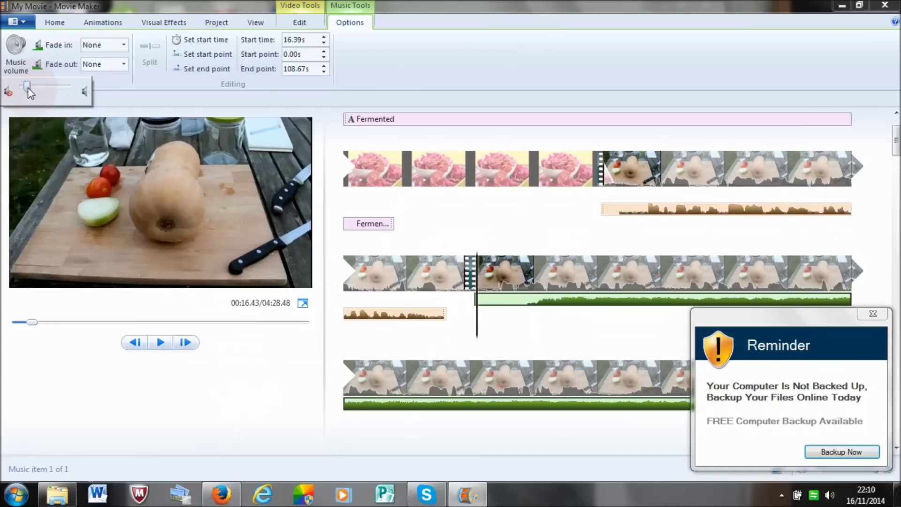
pyautogui.click(873, 313)
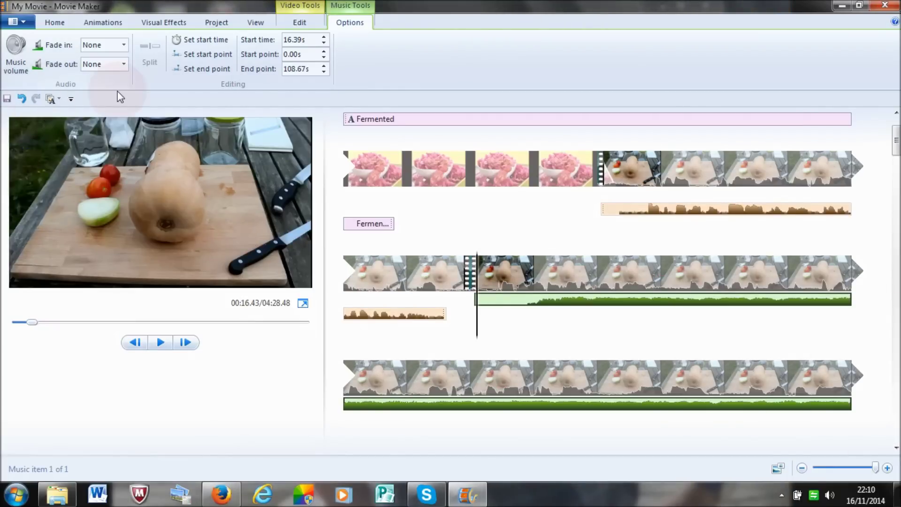
pyautogui.click(379, 224)
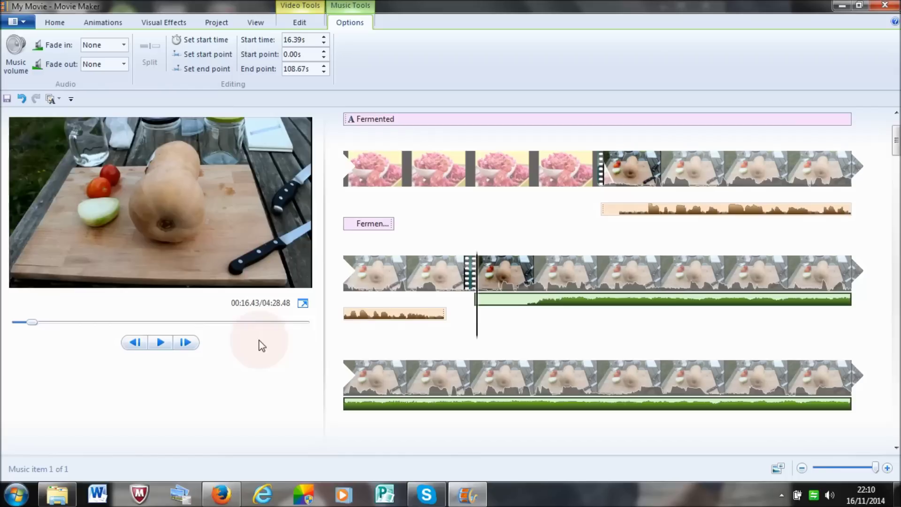
# Preview the Retreat music with the video, readjust its volume and set its fade-in to Fast.
pyautogui.click(159, 343)
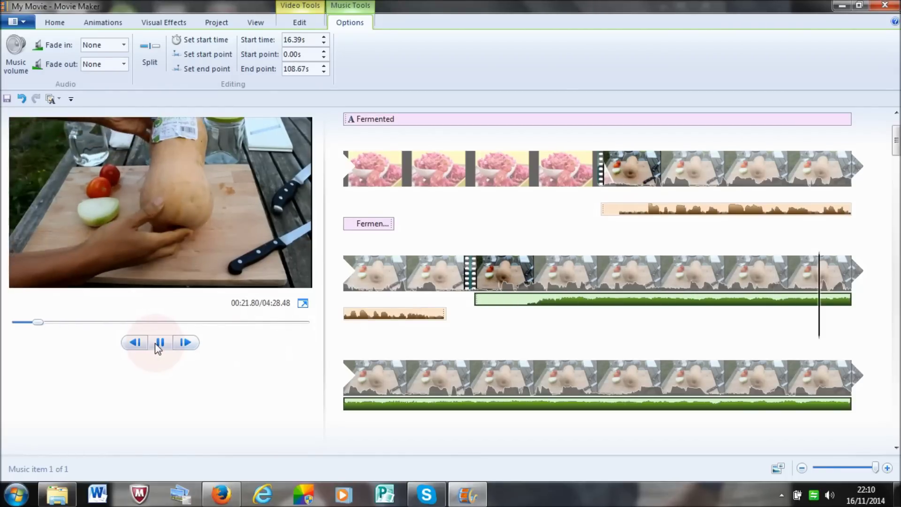
pyautogui.click(156, 343)
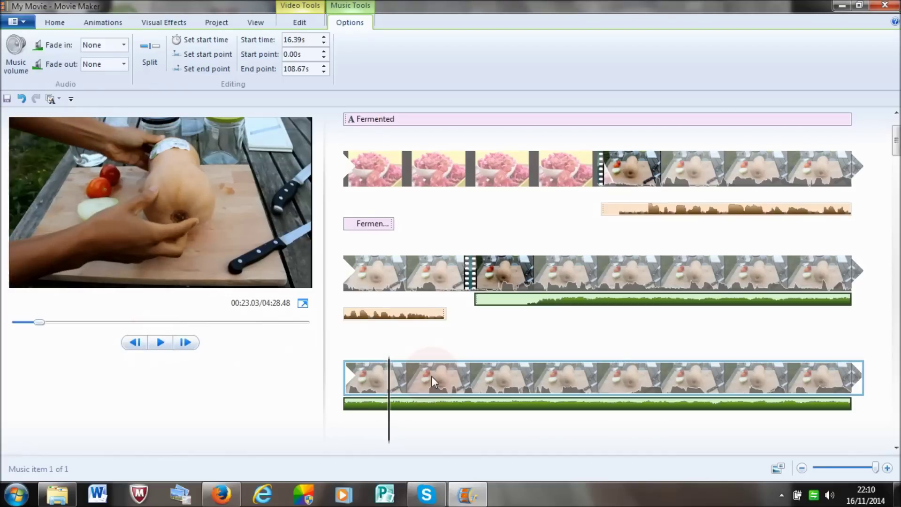
pyautogui.click(674, 318)
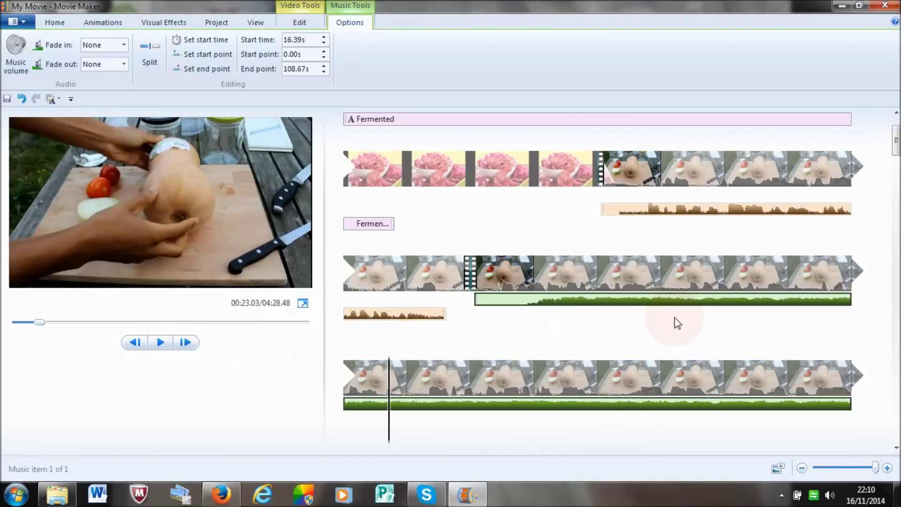
pyautogui.click(17, 61)
pyautogui.click(160, 342)
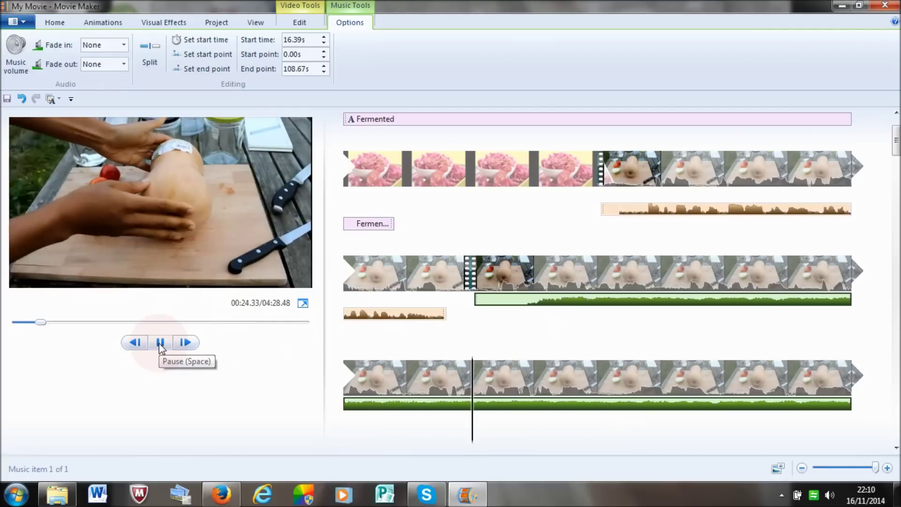
pyautogui.click(160, 342)
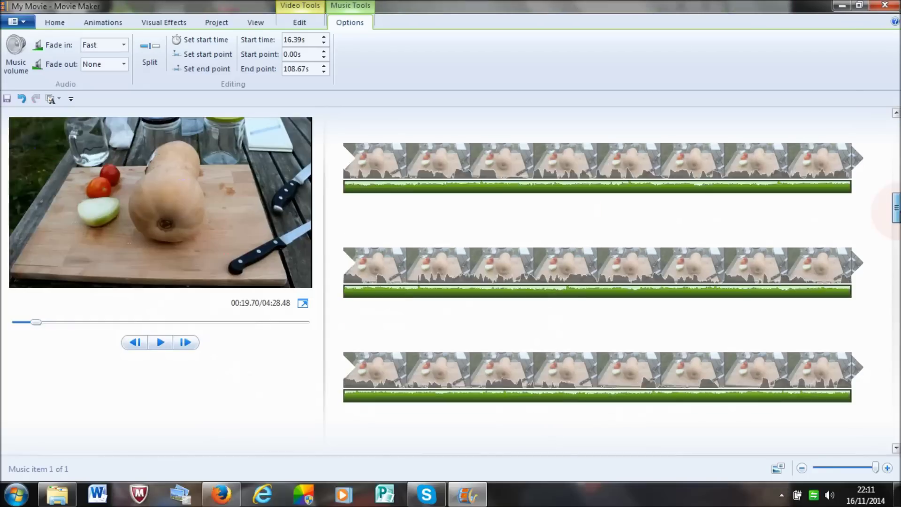
# Add the Retreat music file again at about 02:05.10, where the first Retreat track ends.
pyautogui.moveTo(896, 202); pyautogui.dragTo(896, 265)
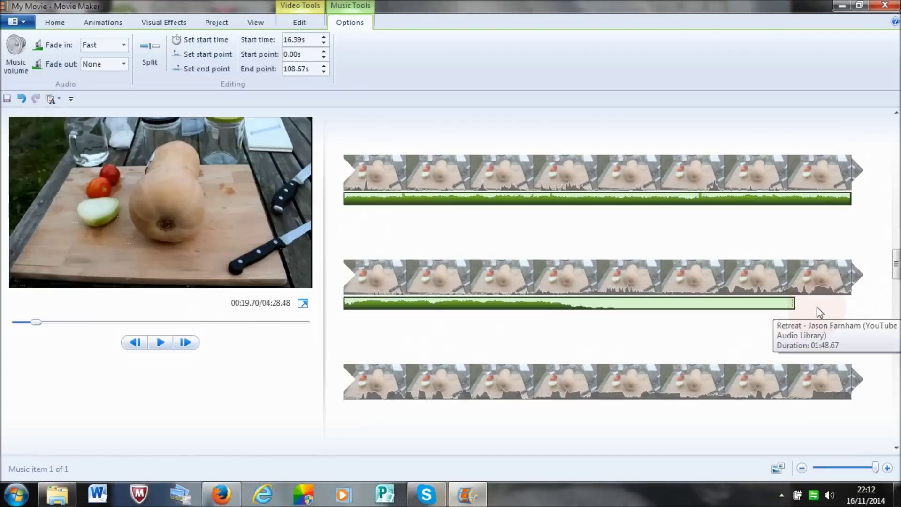
pyautogui.click(796, 276)
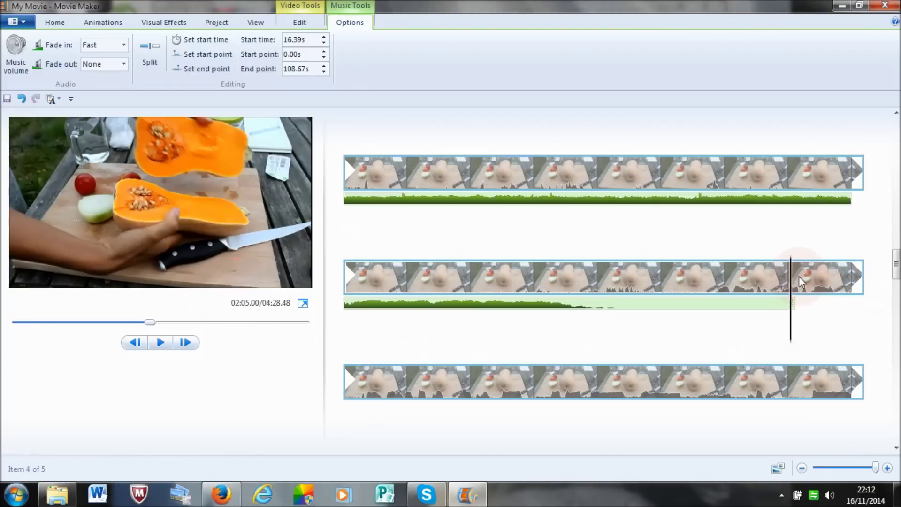
pyautogui.click(798, 304)
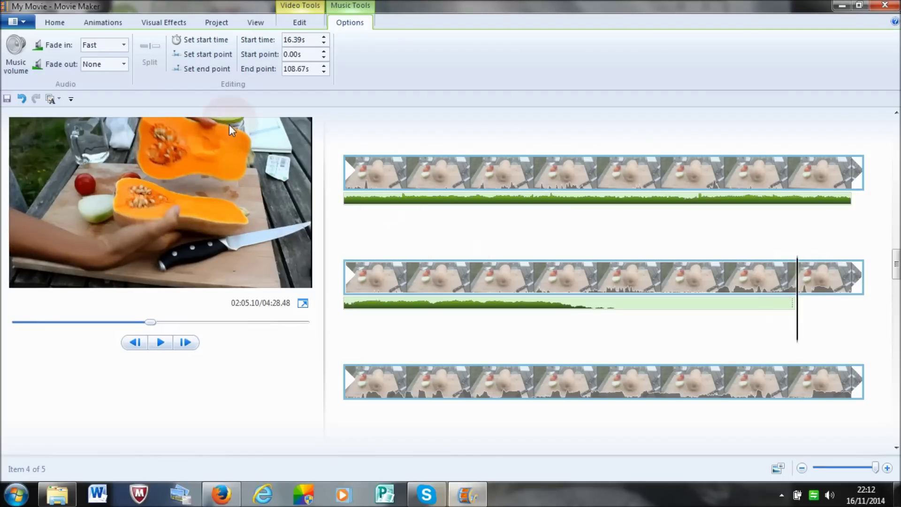
pyautogui.click(52, 22)
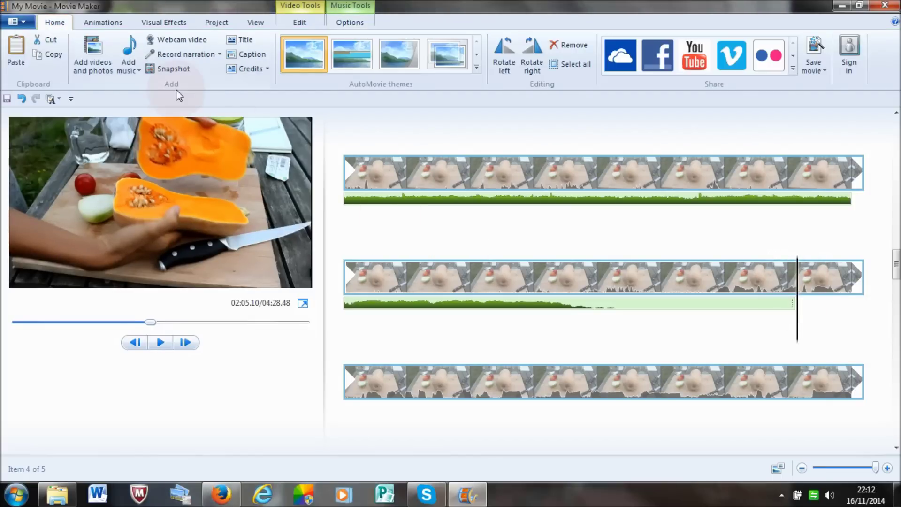
pyautogui.click(136, 70)
pyautogui.click(146, 175)
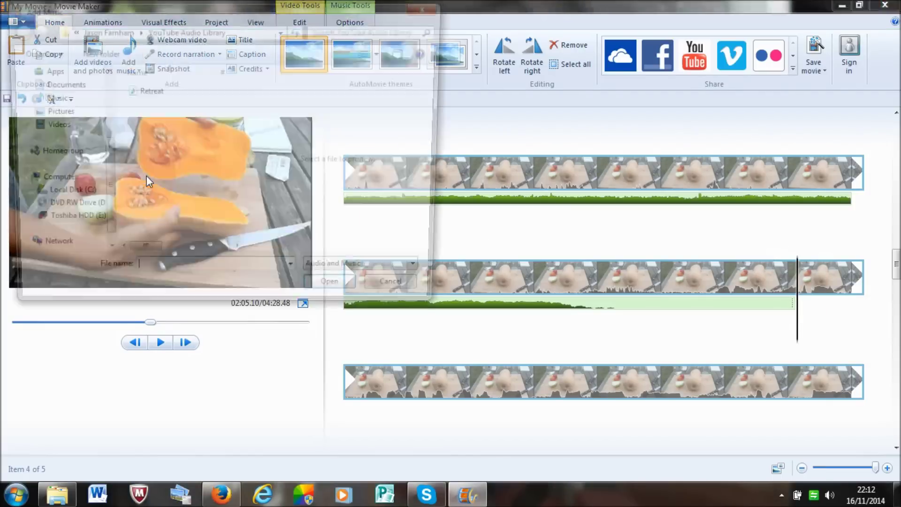
pyautogui.click(144, 90)
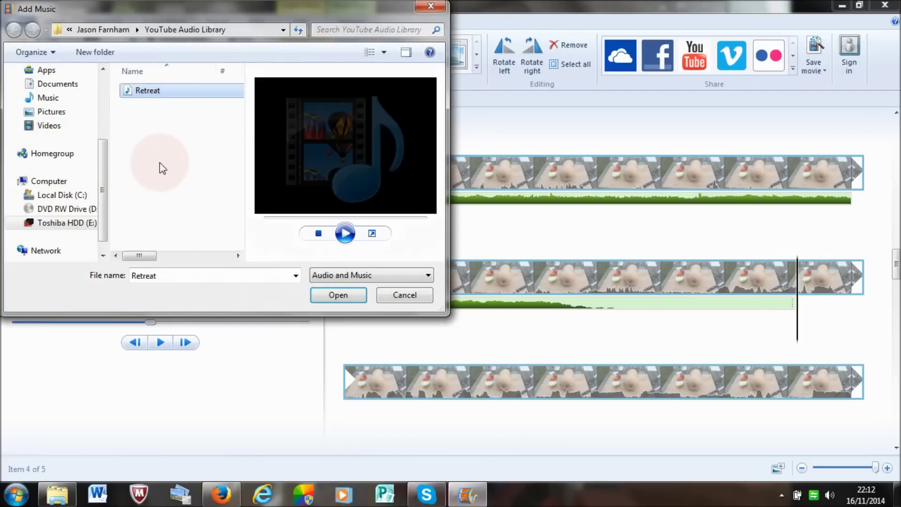
pyautogui.click(332, 302)
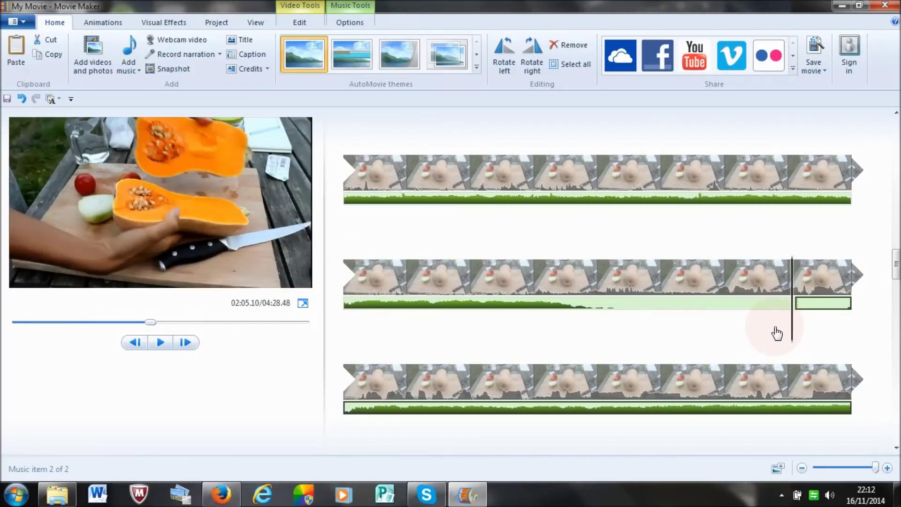
# Return to the start of the first music track and set the project audio to emphasize narration.
pyautogui.scroll(5, 514, 350)
pyautogui.click(482, 338)
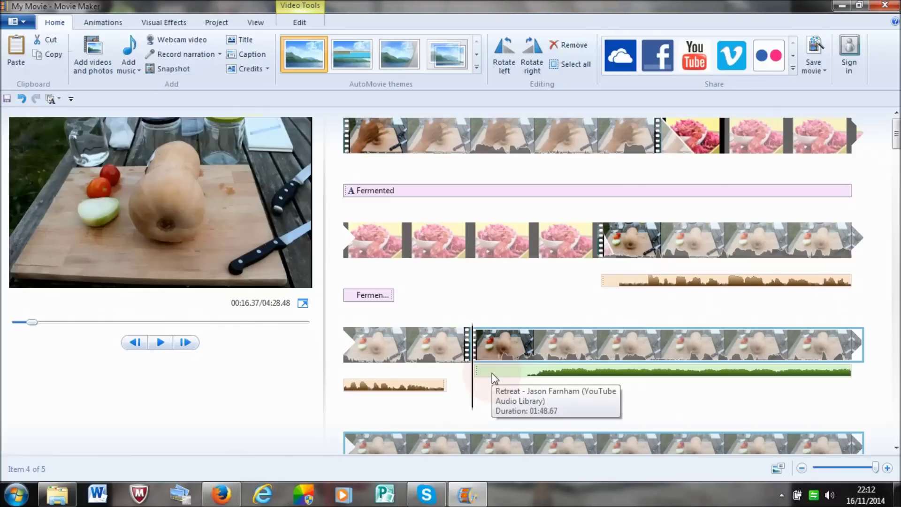
pyautogui.click(217, 23)
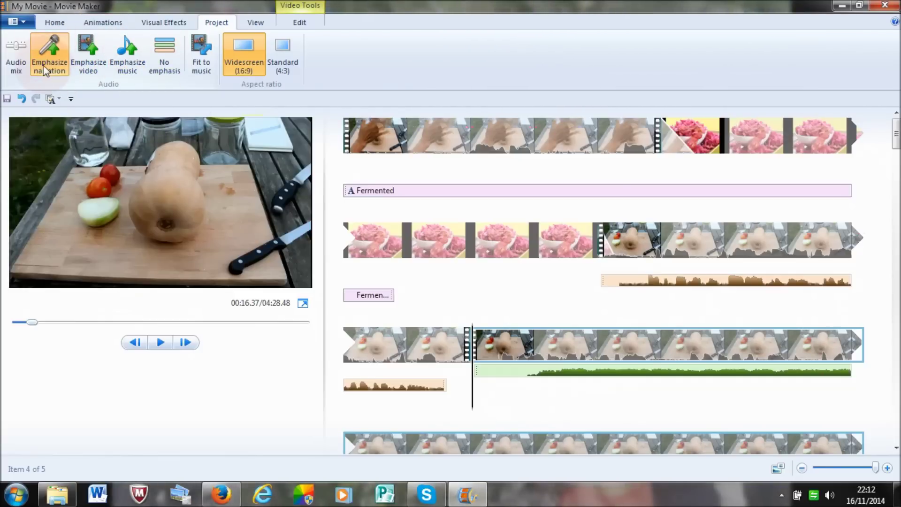
# Move the first Retreat track to start at about 11.08 s, above the narration, and preview that section.
pyautogui.moveTo(580, 374); pyautogui.dragTo(603, 263)
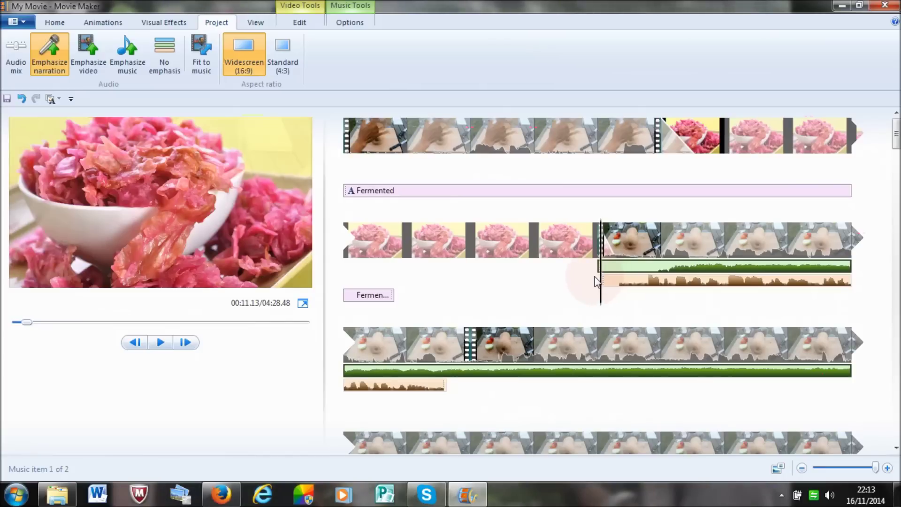
pyautogui.click(503, 249)
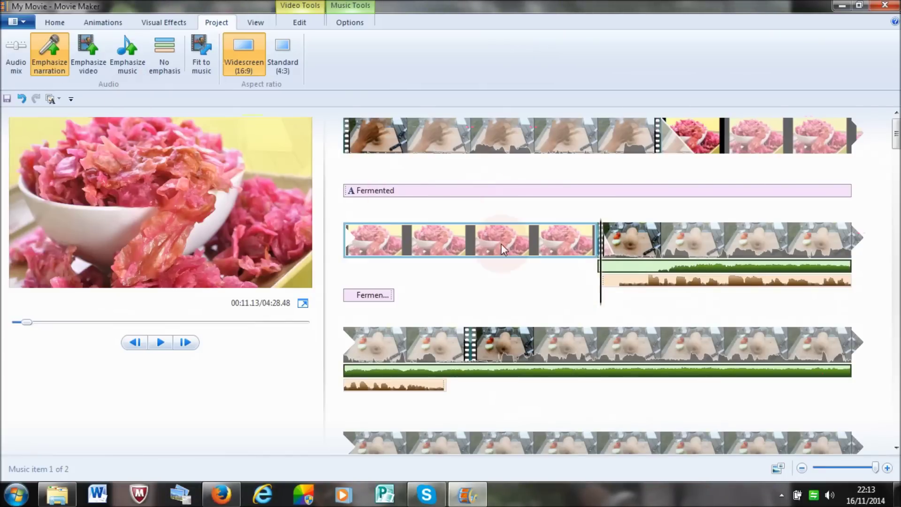
pyautogui.click(160, 342)
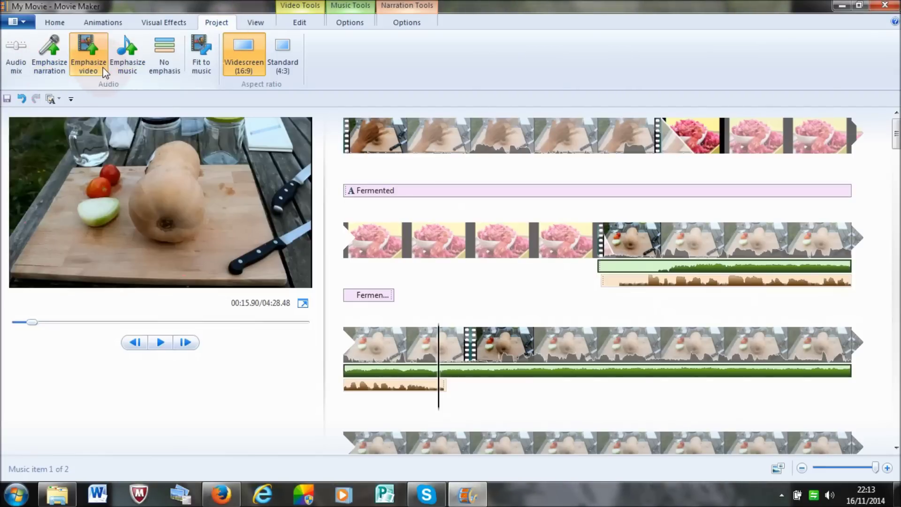
# Set the project audio emphasis back to narration and preview from the end of the pink cabbage photo.
pyautogui.click(44, 68)
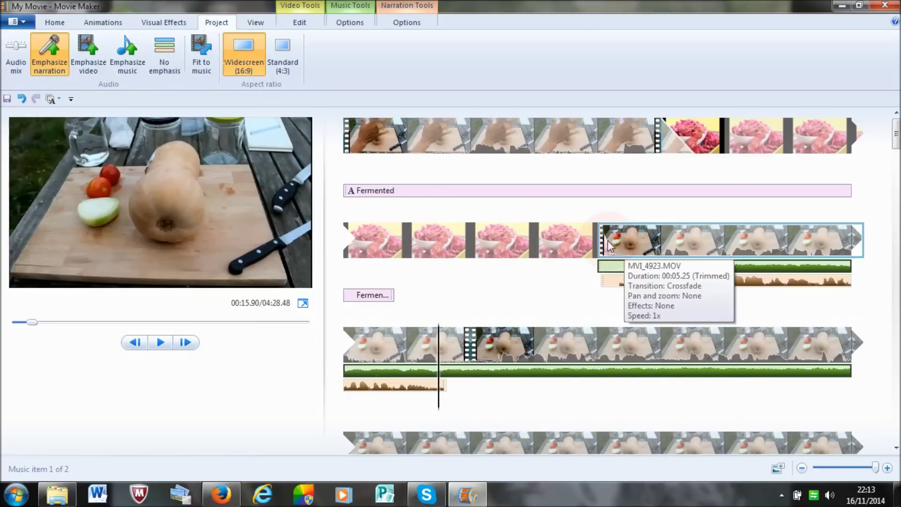
pyautogui.click(537, 240)
pyautogui.click(158, 348)
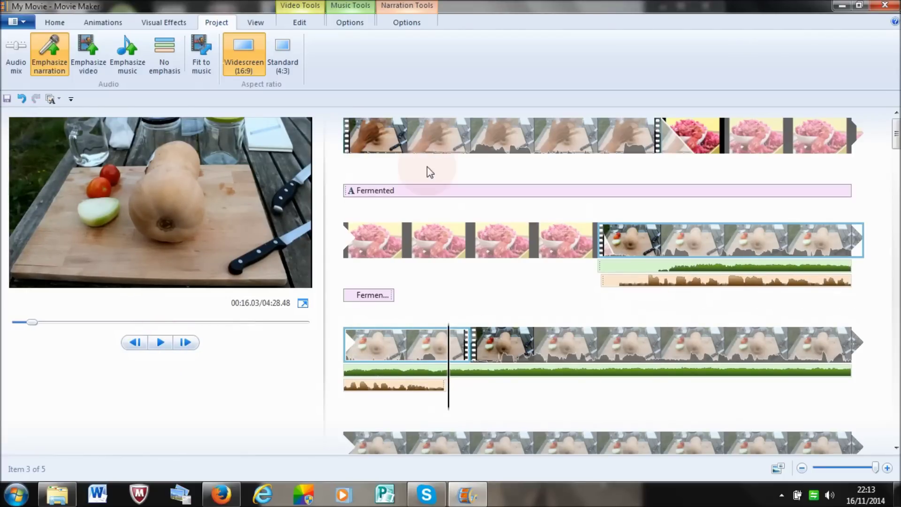
# Lower the first Retreat track's volume to below half and preview it together with the narration.
pyautogui.click(350, 23)
pyautogui.click(9, 66)
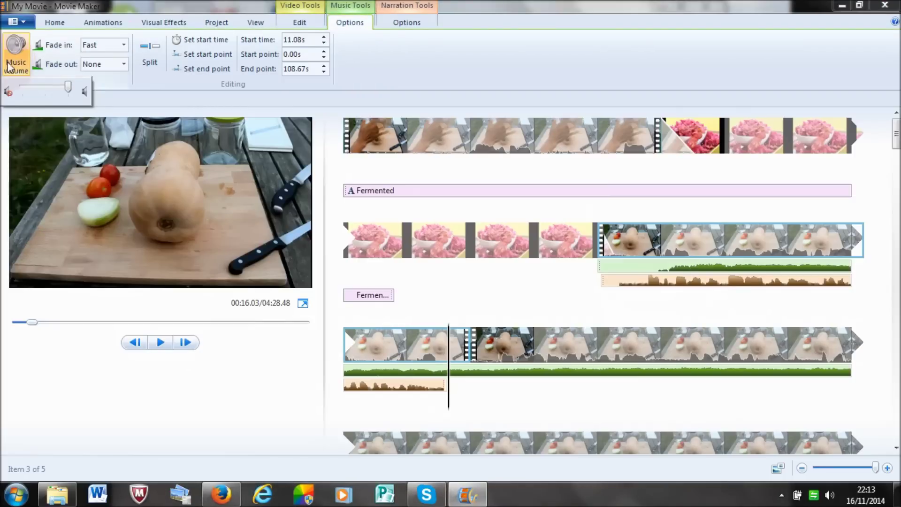
pyautogui.moveTo(56, 85); pyautogui.dragTo(46, 87)
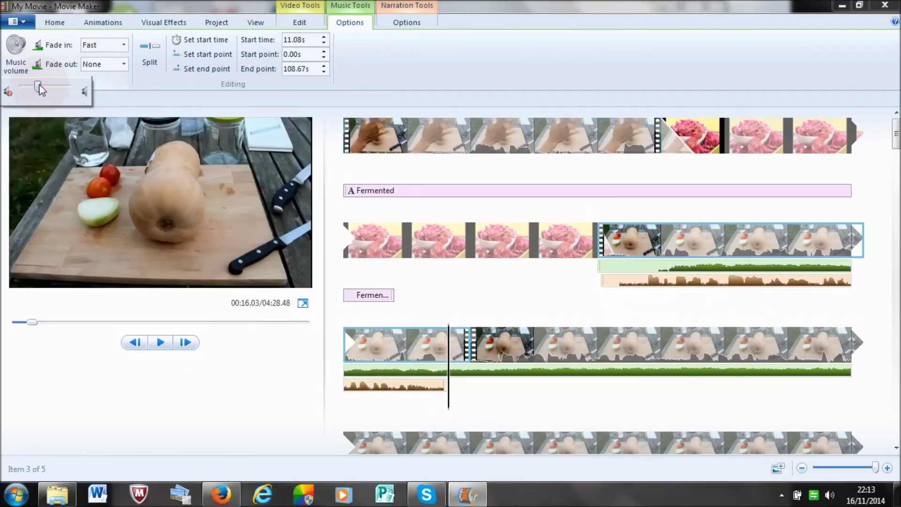
pyautogui.click(538, 239)
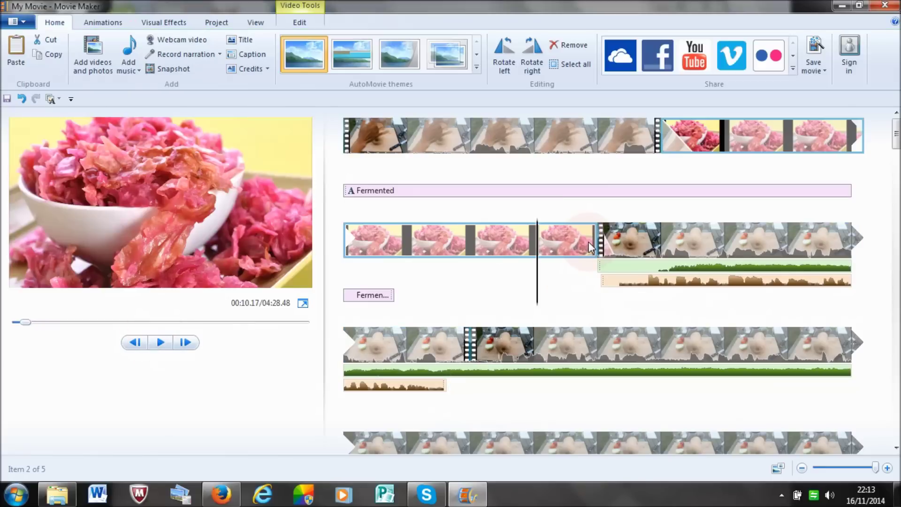
pyautogui.click(160, 342)
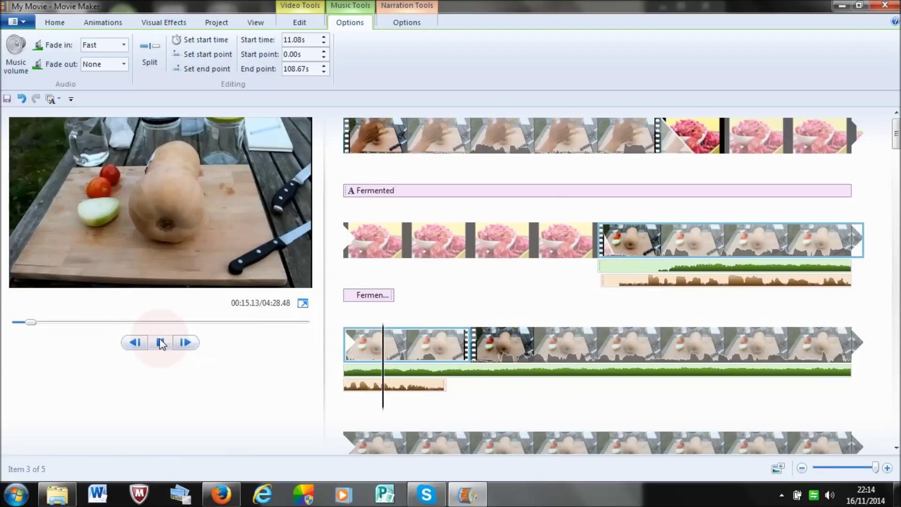
pyautogui.click(160, 342)
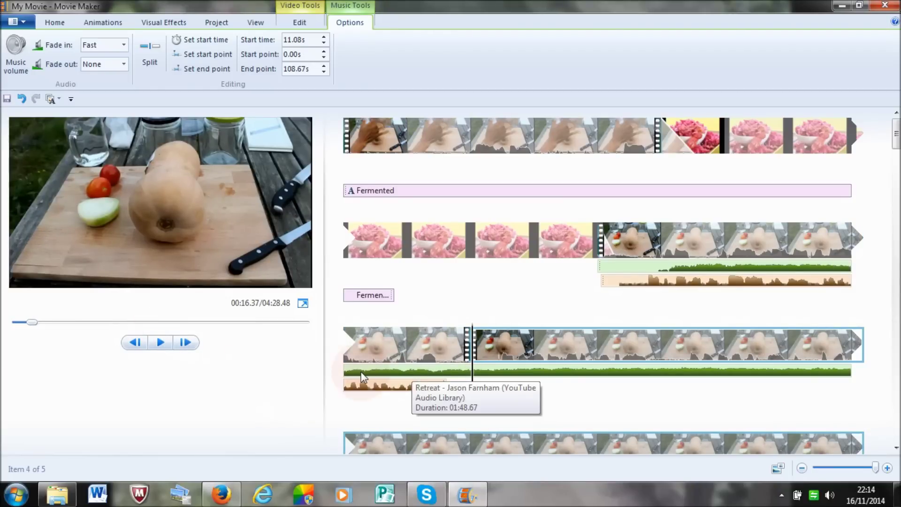
# Go to the beginning of the movie and select the first Retreat music track.
pyautogui.click(451, 376)
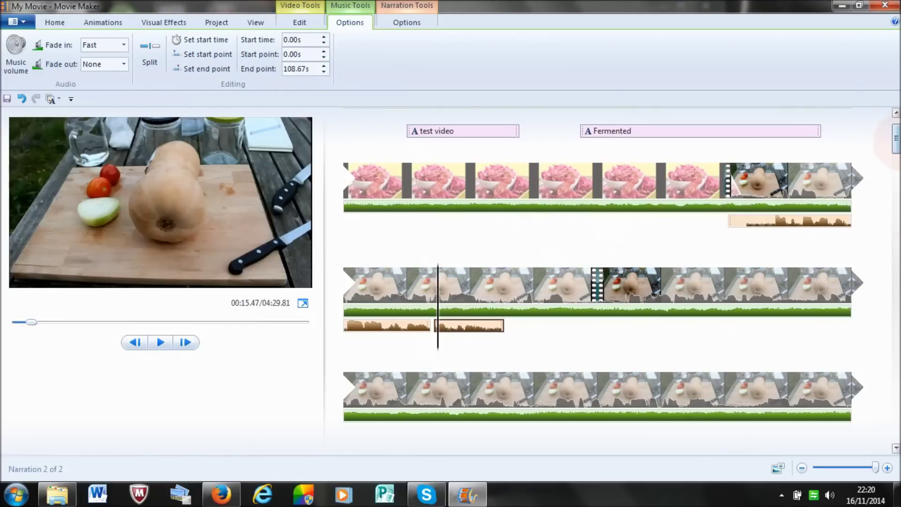
pyautogui.scroll(2, 896, 139)
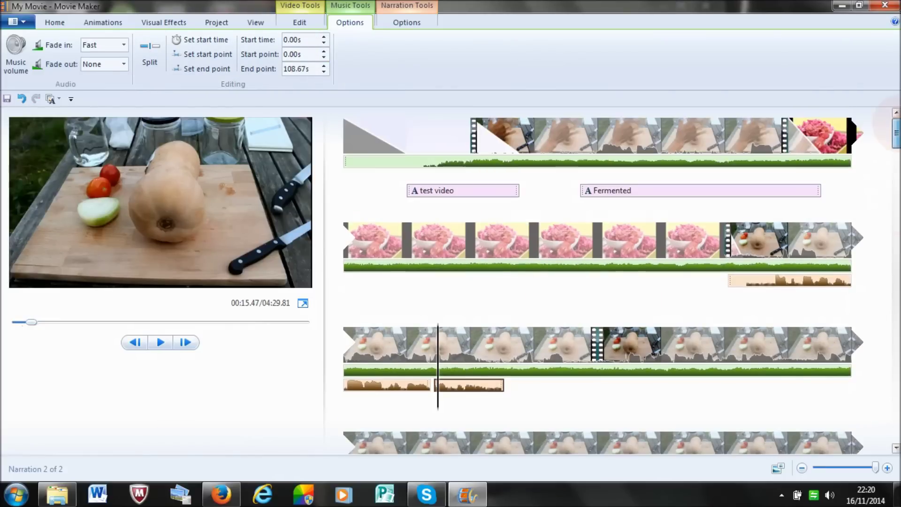
pyautogui.click(469, 168)
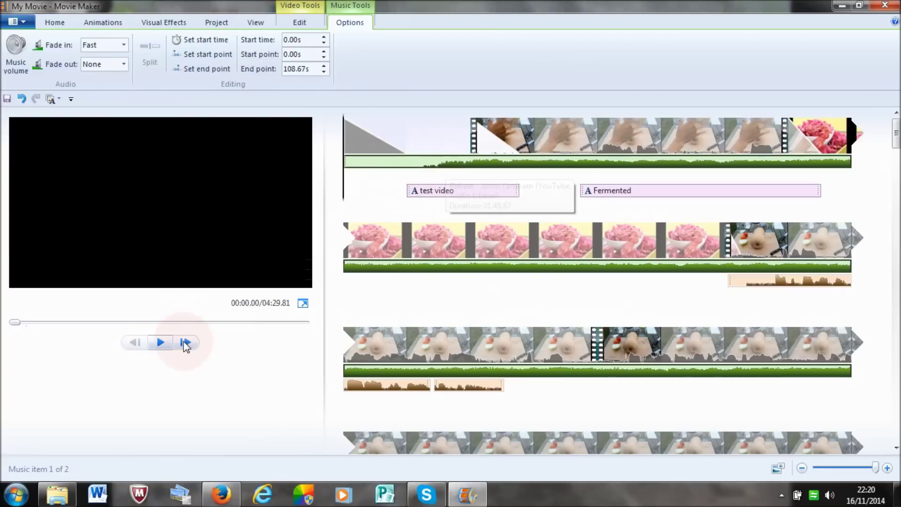
# Preview the opening with the first Retreat track and return to the beginning of the movie.
pyautogui.click(157, 343)
pyautogui.click(156, 345)
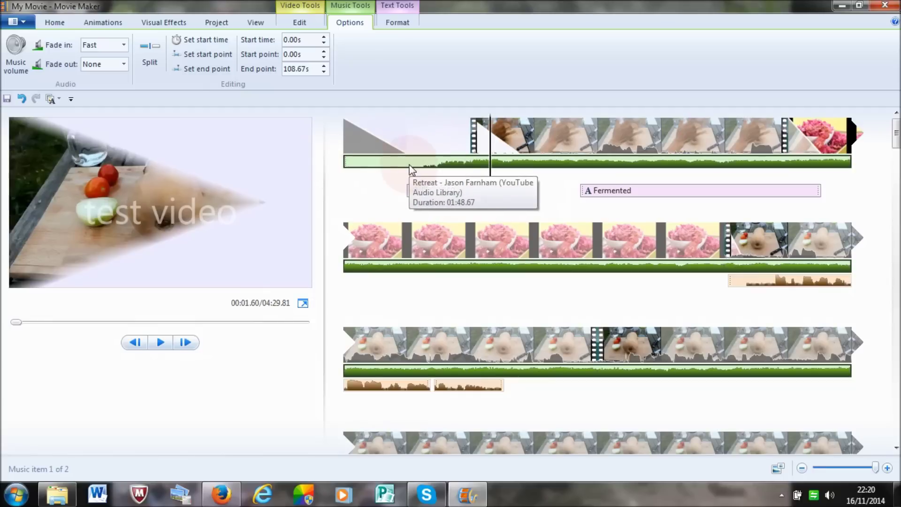
pyautogui.click(344, 164)
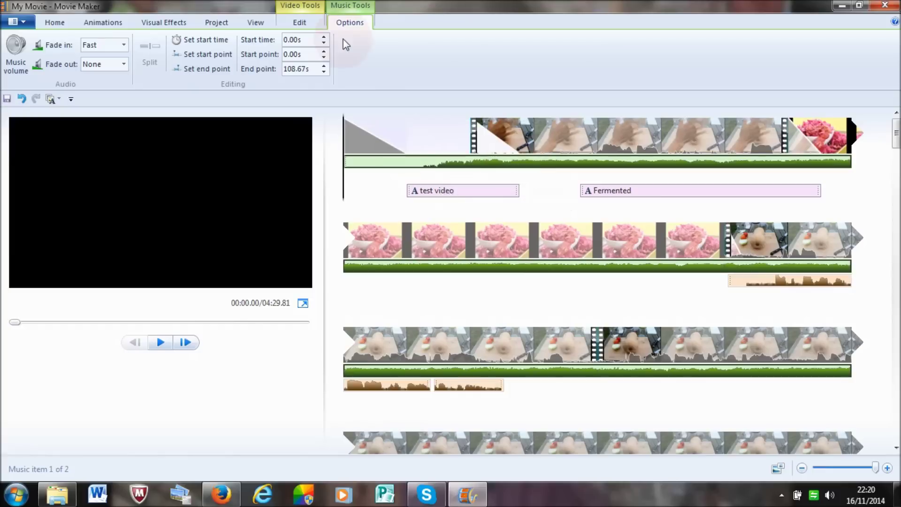
pyautogui.click(371, 71)
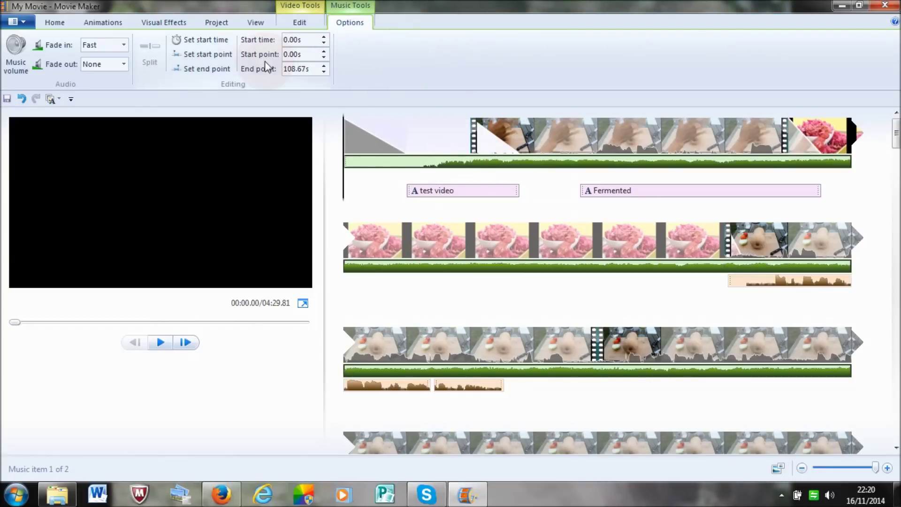
# Set the start point of the first Retreat music track to 2.10 s.
pyautogui.click(323, 51)
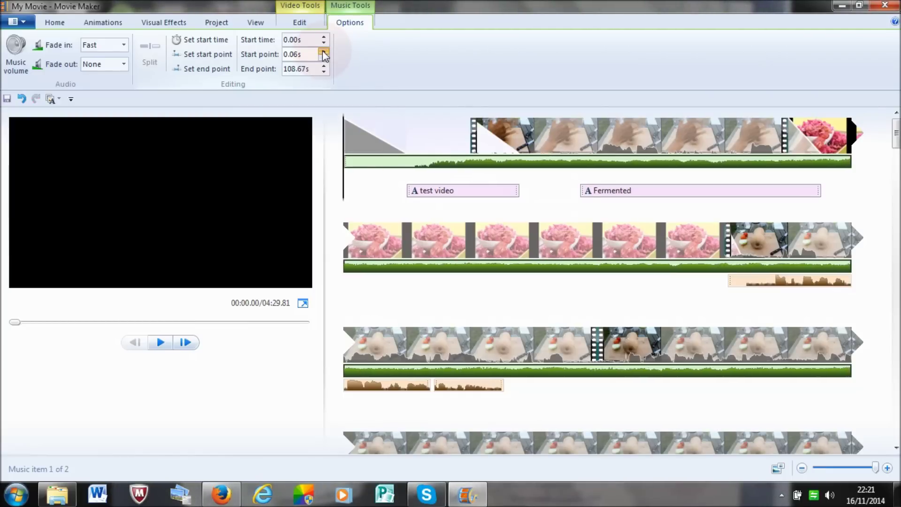
pyautogui.click(324, 52)
pyautogui.click(324, 57)
pyautogui.click(324, 57)
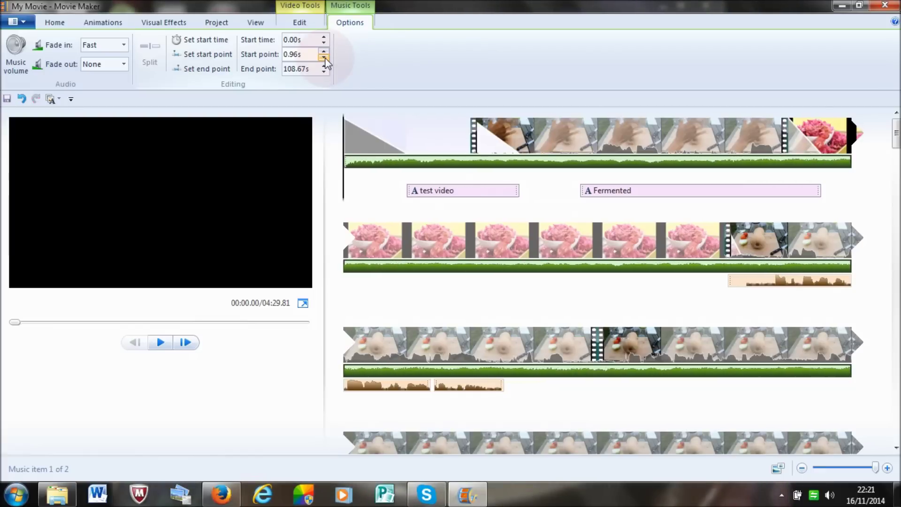
pyautogui.click(323, 57)
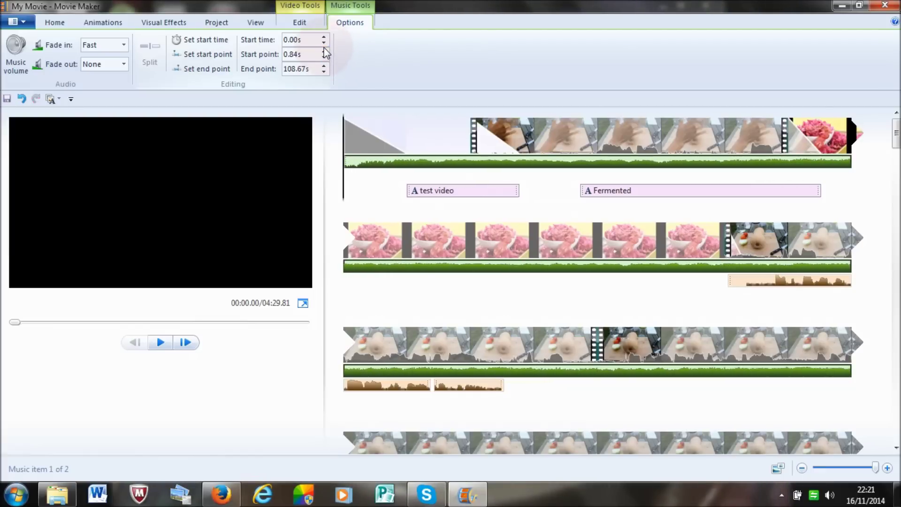
pyautogui.click(324, 52)
pyautogui.click(324, 52)
pyautogui.click(324, 51)
pyautogui.click(324, 51)
pyautogui.click(323, 51)
pyautogui.click(324, 51)
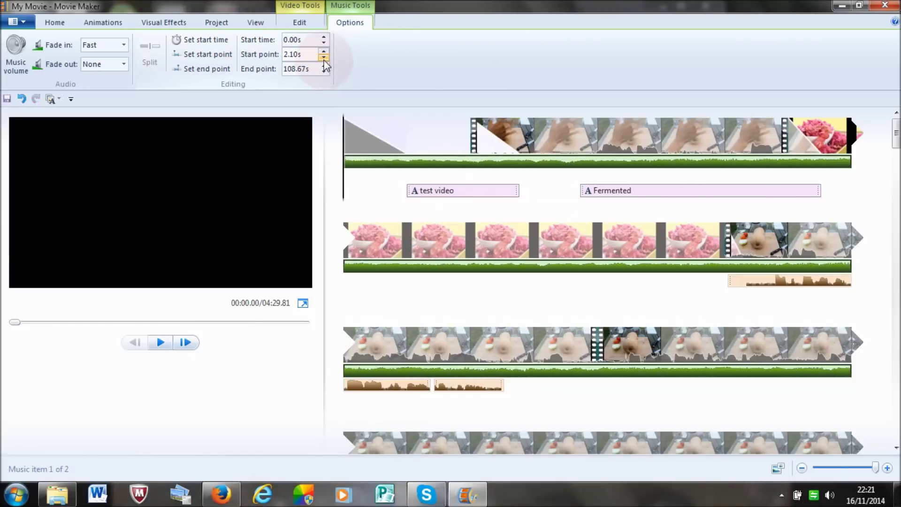
# Play to about 4.97 s, split the Retreat track there, and move its second part to start at 11.74 s.
pyautogui.click(159, 342)
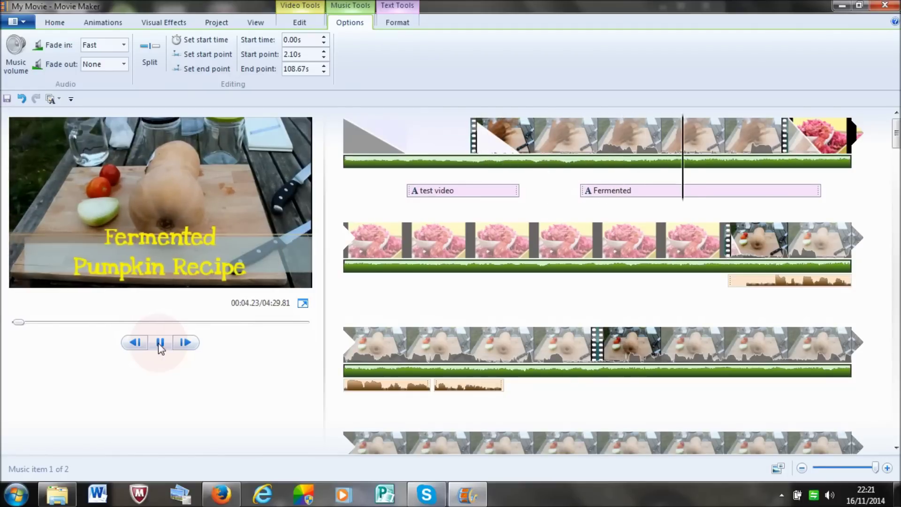
pyautogui.click(160, 343)
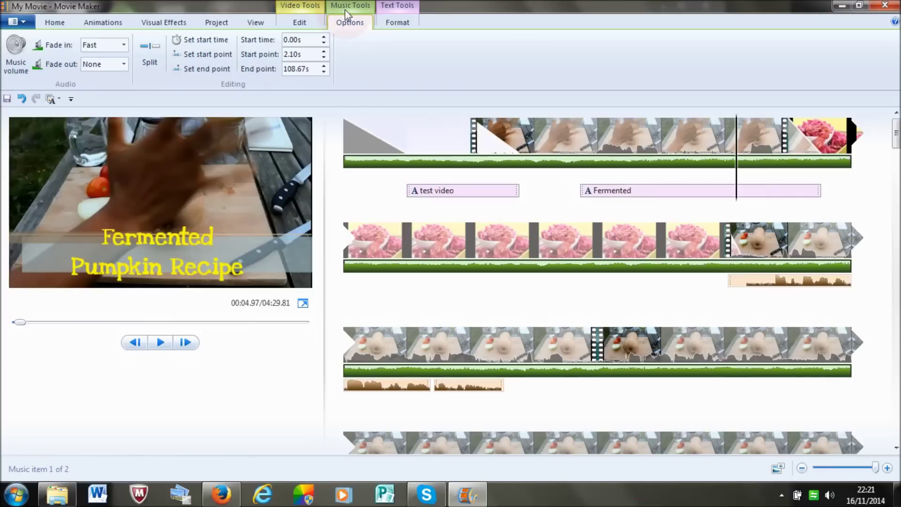
pyautogui.click(150, 53)
pyautogui.moveTo(781, 164); pyautogui.dragTo(685, 283)
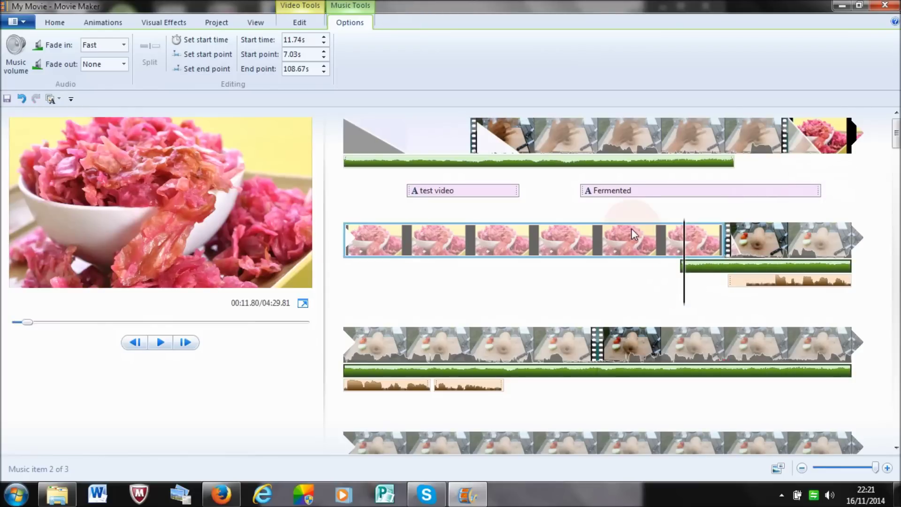
# Preview the opening across the gap between the two parts of the Retreat track.
pyautogui.click(355, 166)
pyautogui.click(151, 347)
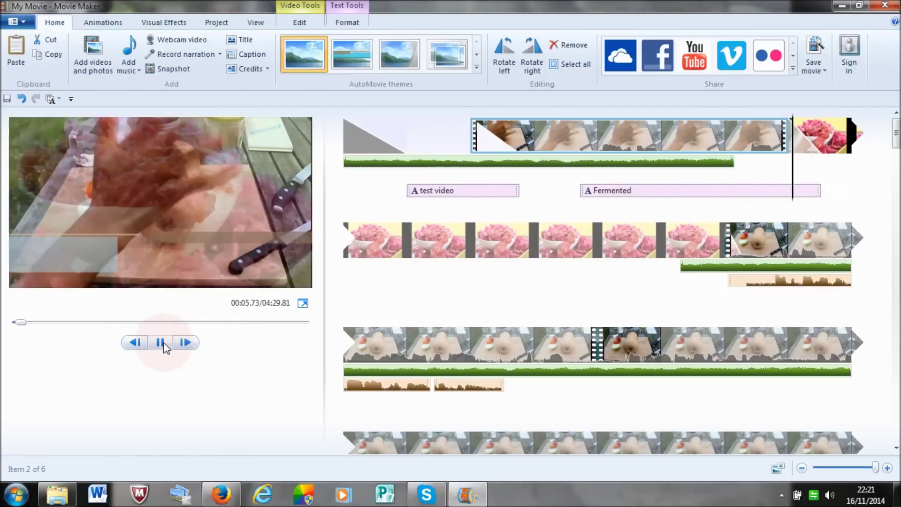
pyautogui.click(162, 344)
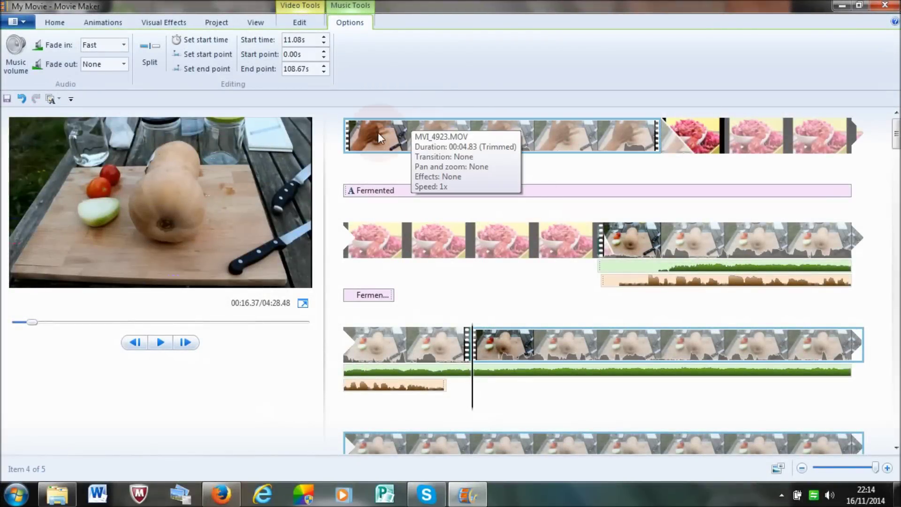
# Preview the visual effects on the first clip, MVI_4923.MOV, and browse the full list of effects.
pyautogui.click(373, 129)
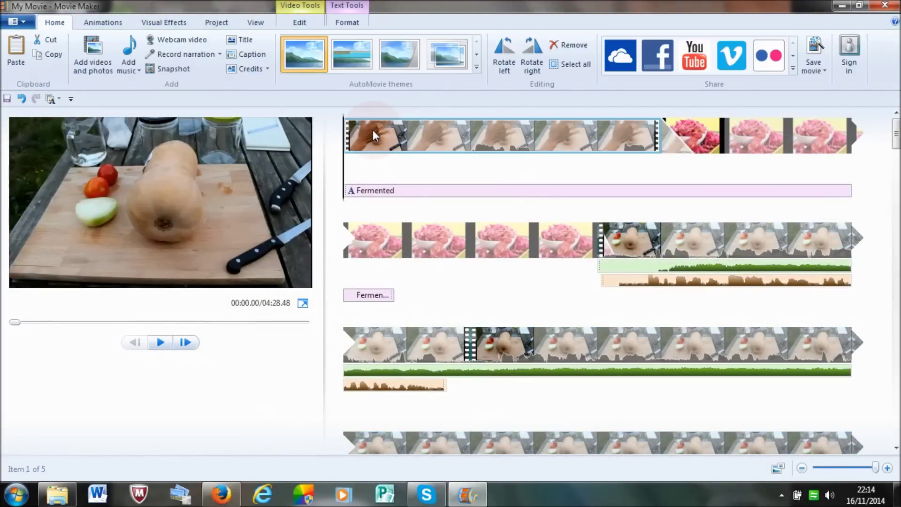
pyautogui.click(163, 23)
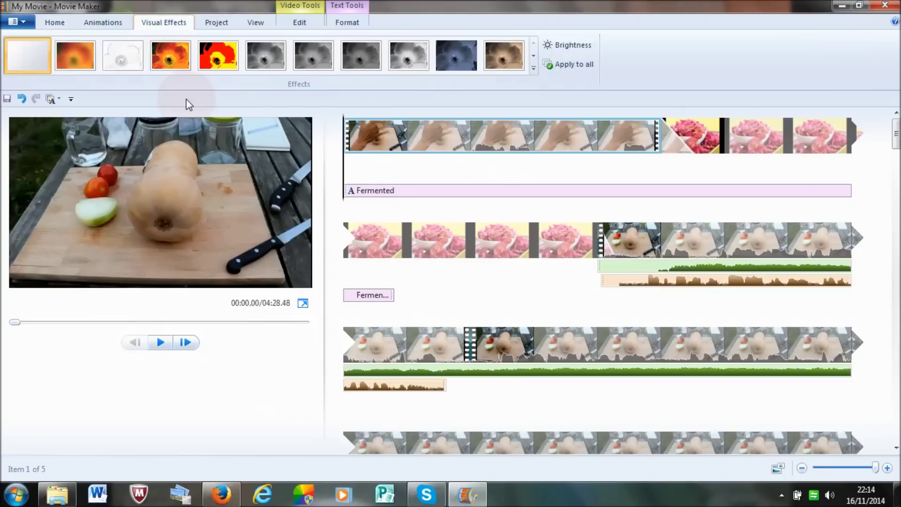
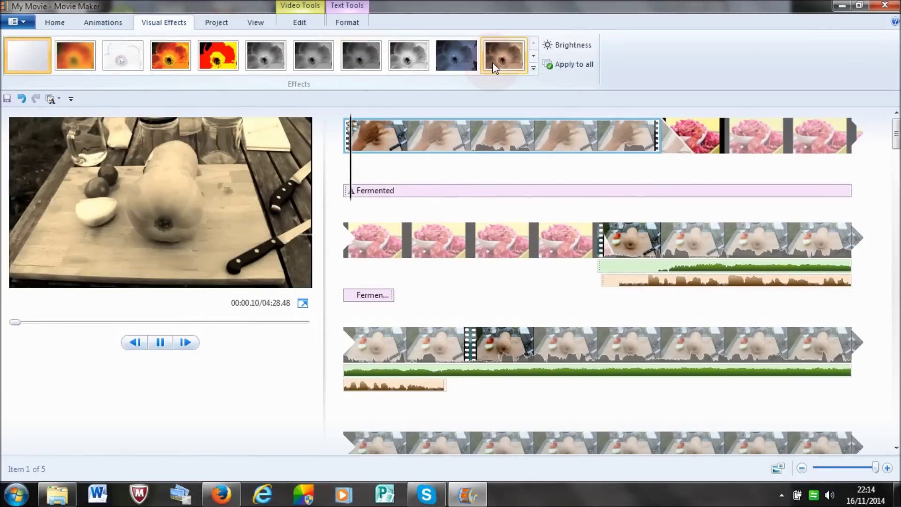
pyautogui.click(534, 68)
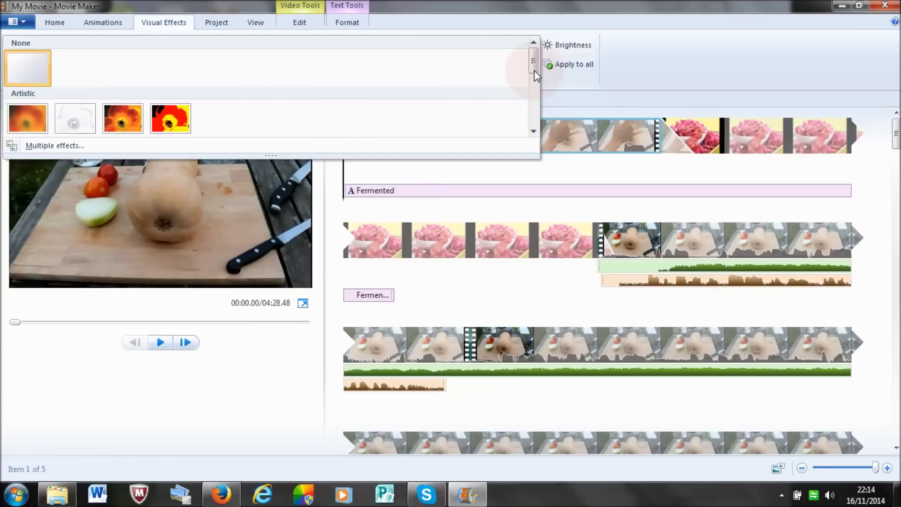
pyautogui.moveTo(534, 69); pyautogui.dragTo(534, 121)
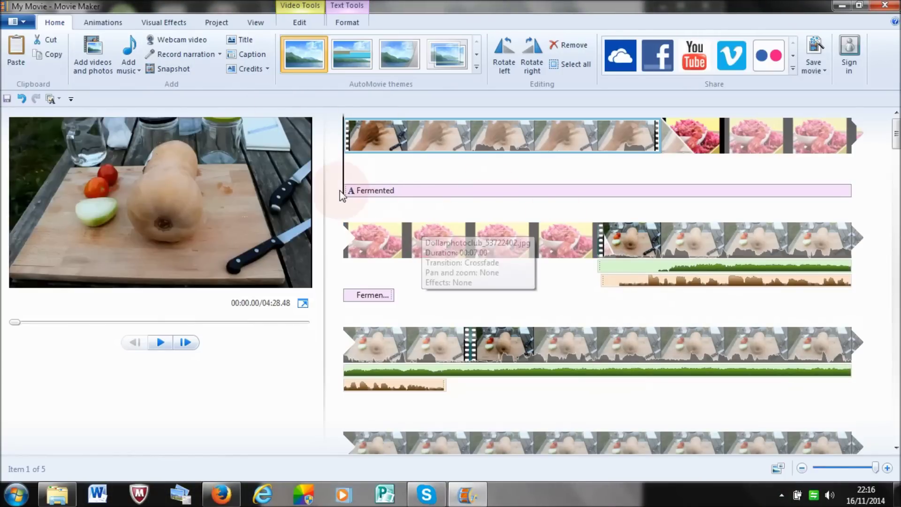
# Insert a title at the movie's beginning with the Flip transition, and give MVI_4923.MOV after it the right-pointing wedge transition.
pyautogui.click(242, 39)
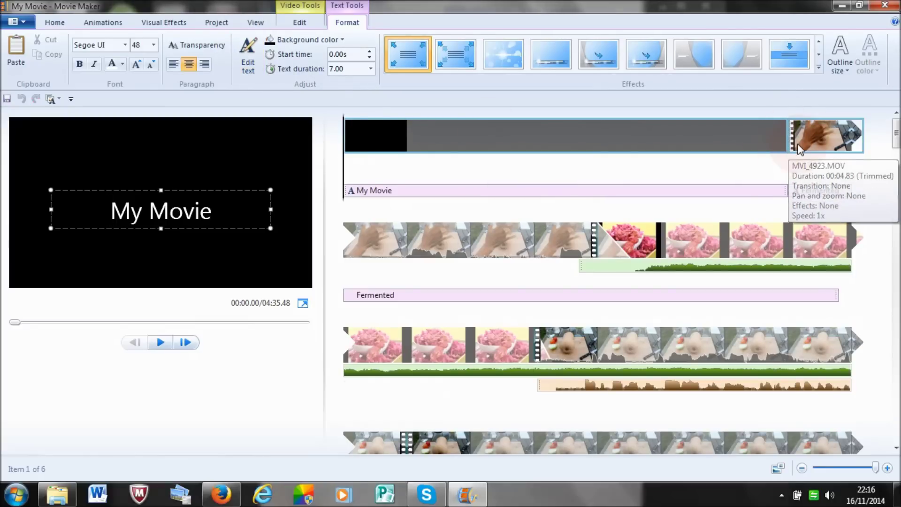
pyautogui.click(99, 24)
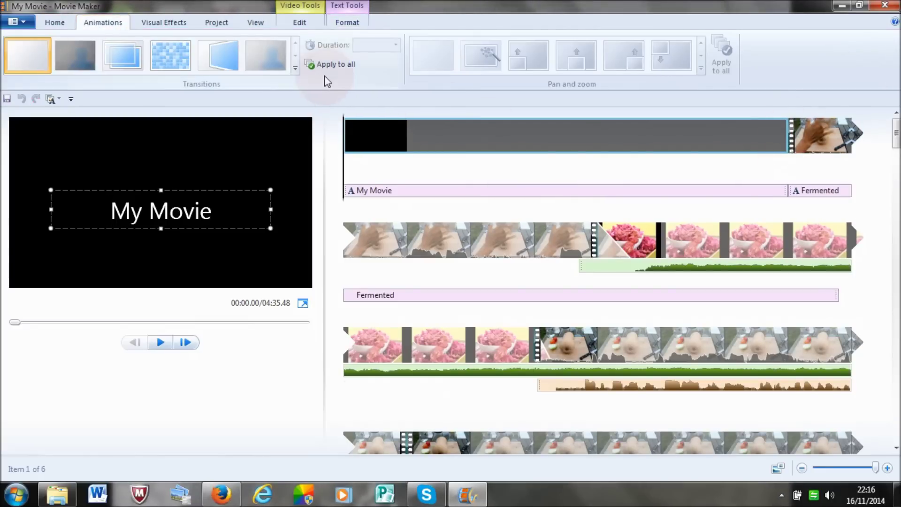
pyautogui.click(220, 58)
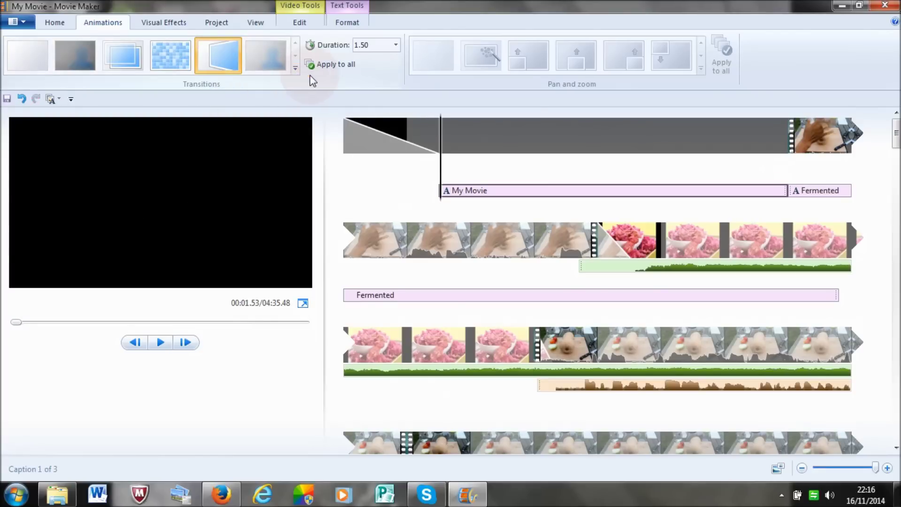
pyautogui.click(798, 138)
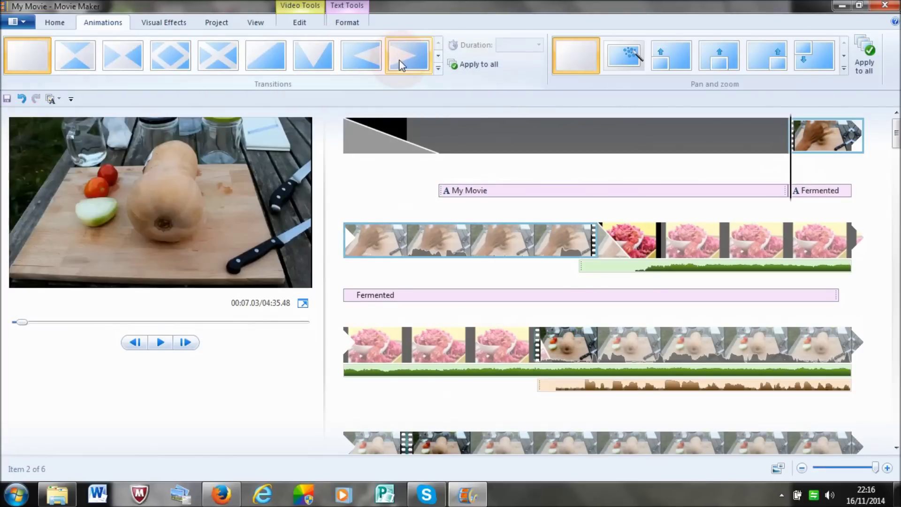
pyautogui.click(401, 64)
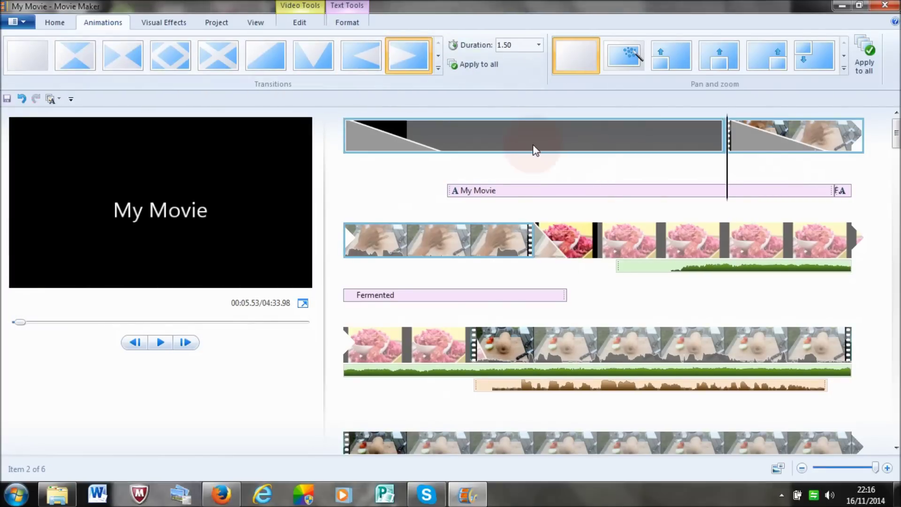
# Change the title text to "test video" and give it the other zoom-style text effect with corner arrows.
pyautogui.click(185, 210)
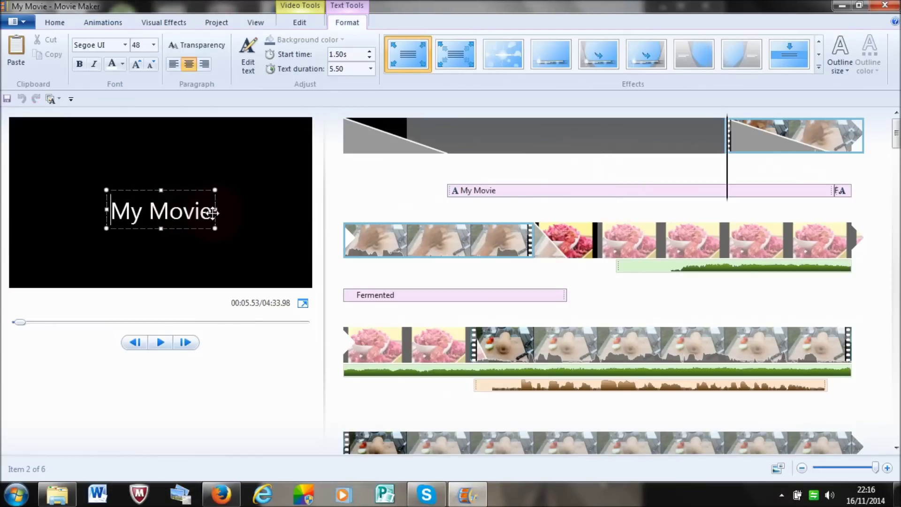
pyautogui.moveTo(209, 214); pyautogui.dragTo(118, 208)
pyautogui.write('te')
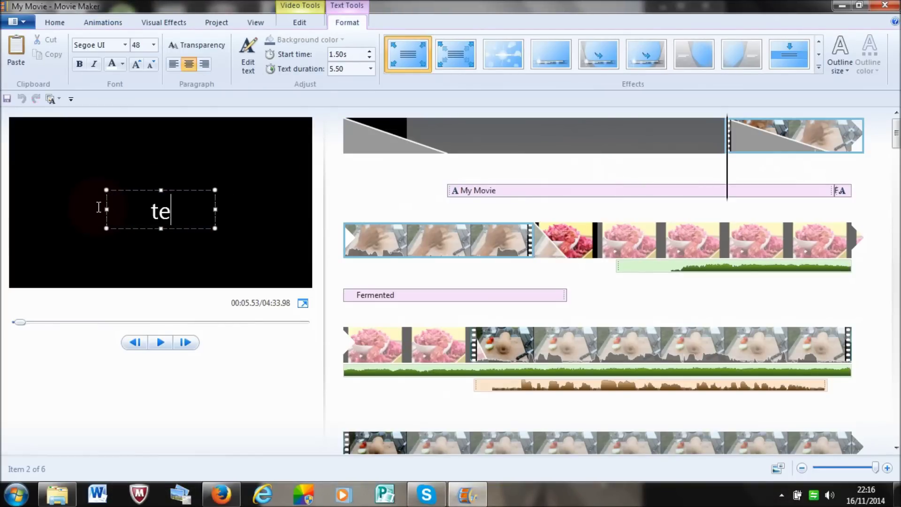
pyautogui.write('st video')
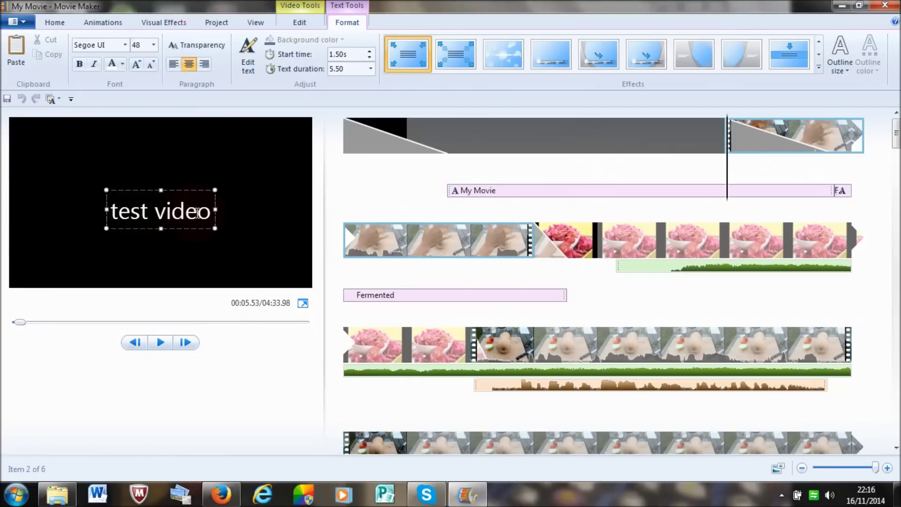
pyautogui.click(452, 63)
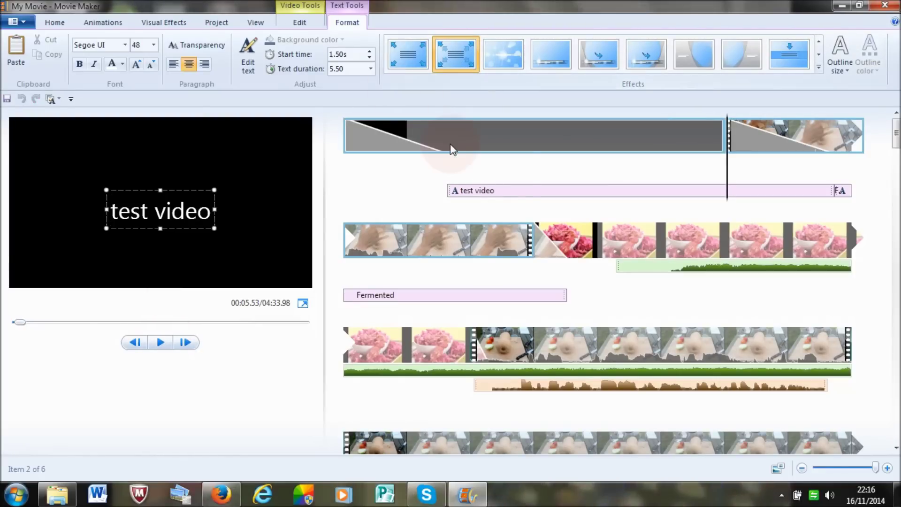
# Move the first Retreat track to the very beginning of the movie and preview it through the narrated section.
pyautogui.click(450, 190)
pyautogui.moveTo(619, 266); pyautogui.dragTo(350, 170)
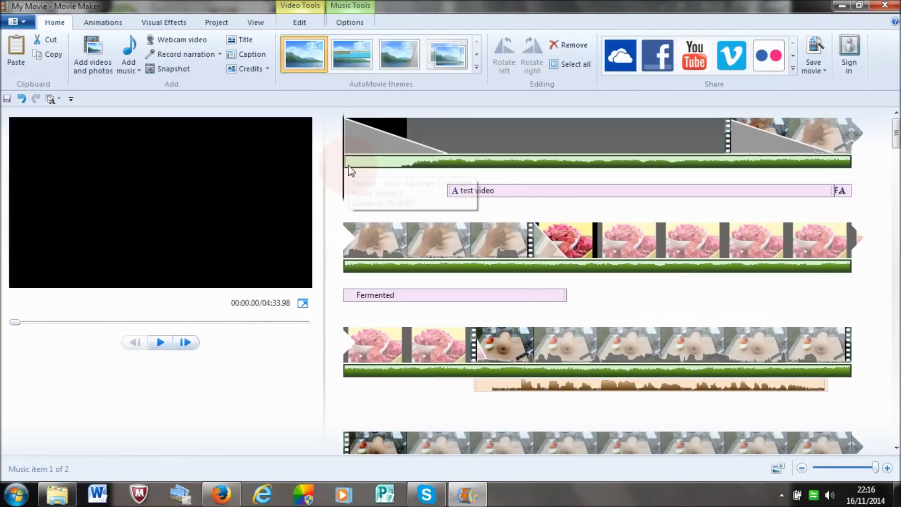
pyautogui.click(160, 342)
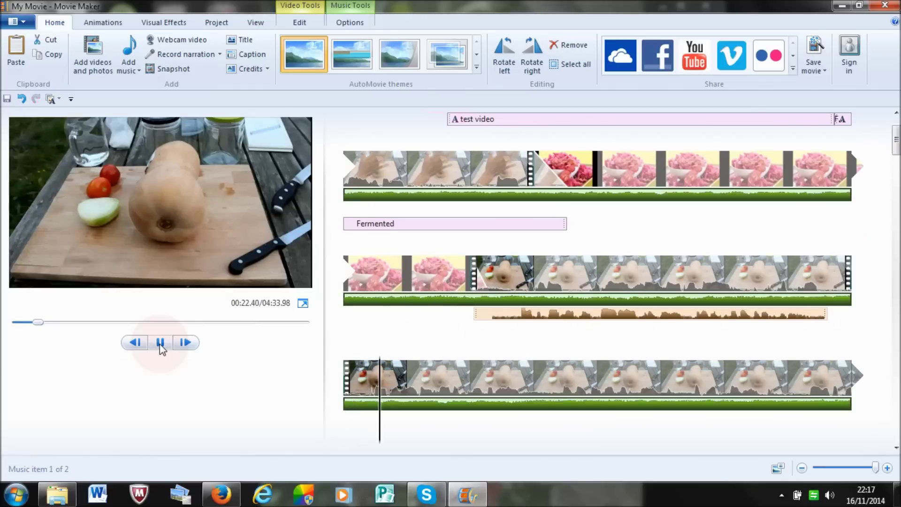
pyautogui.click(160, 346)
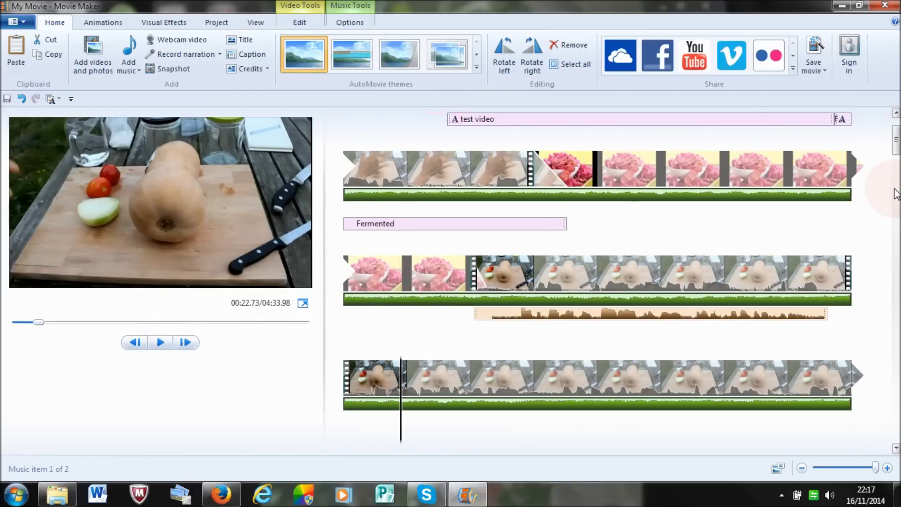
# Select the opening title at the movie's start and change its background color to pale lavender.
pyautogui.scroll(2, 633, 126)
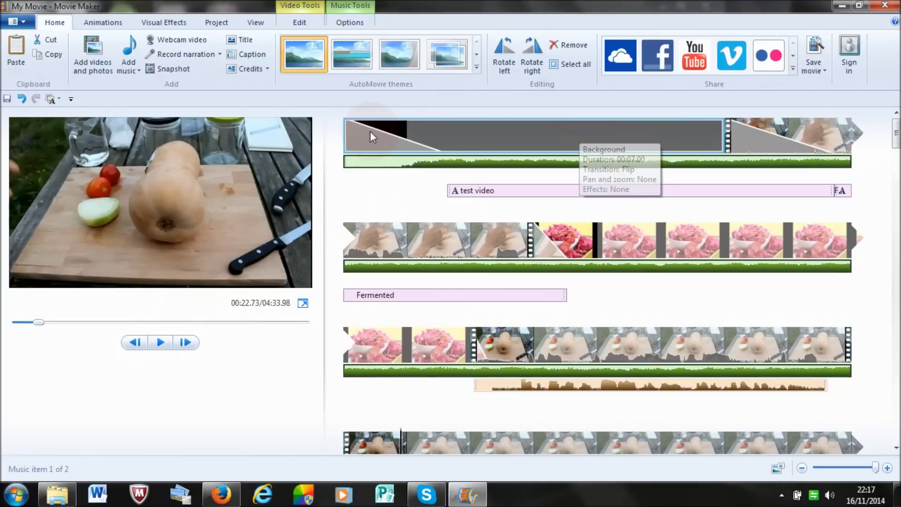
pyautogui.click(715, 233)
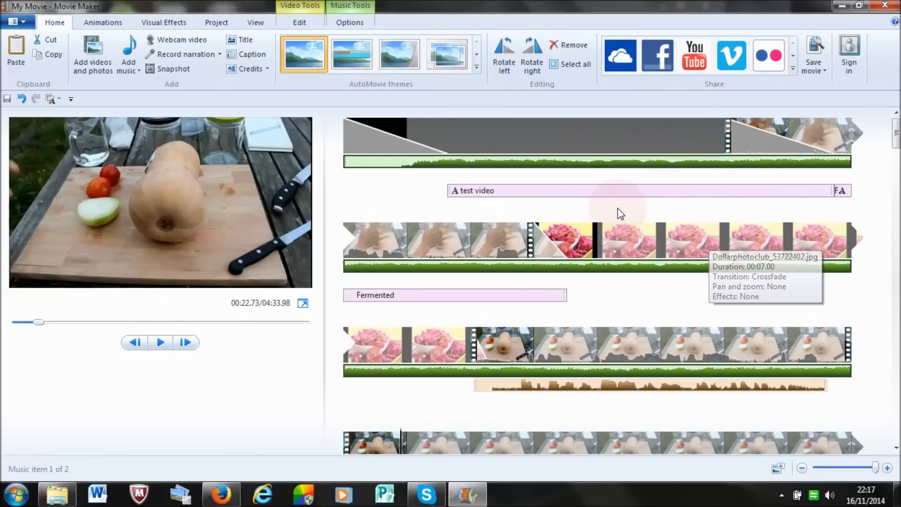
pyautogui.click(463, 166)
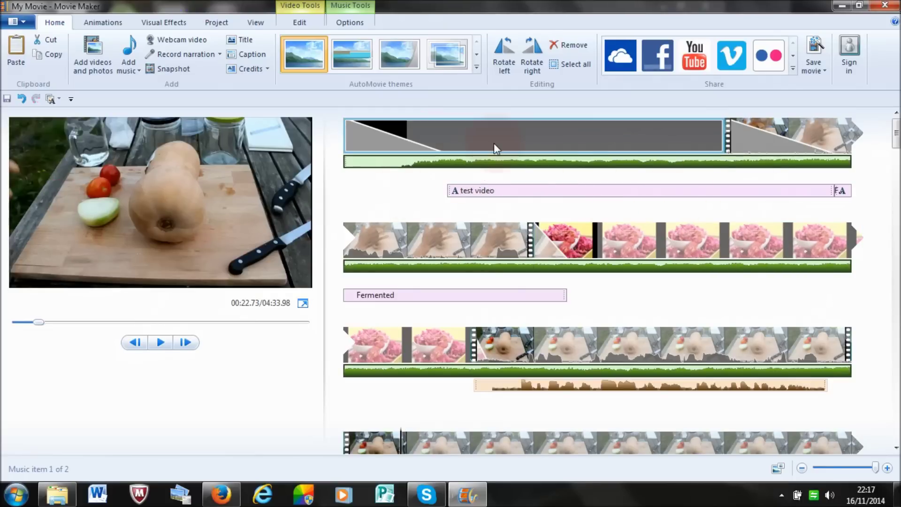
pyautogui.click(530, 139)
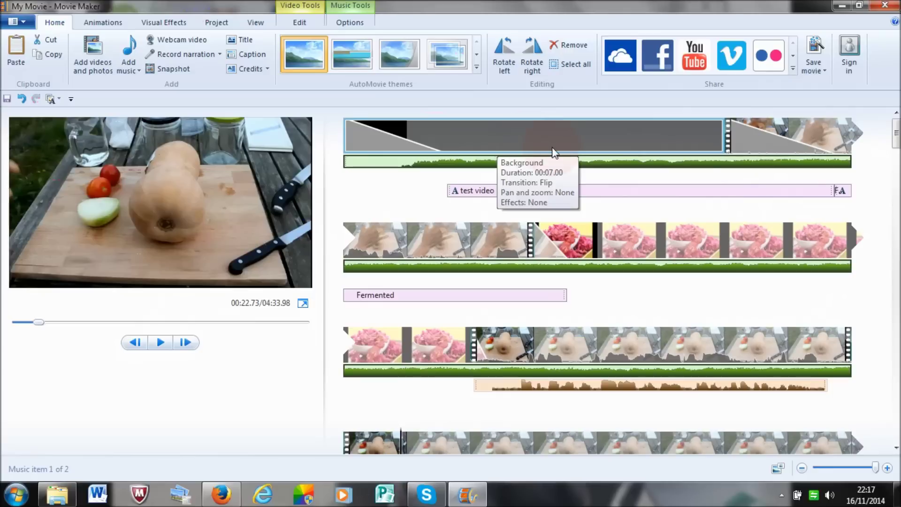
pyautogui.doubleClick(548, 137)
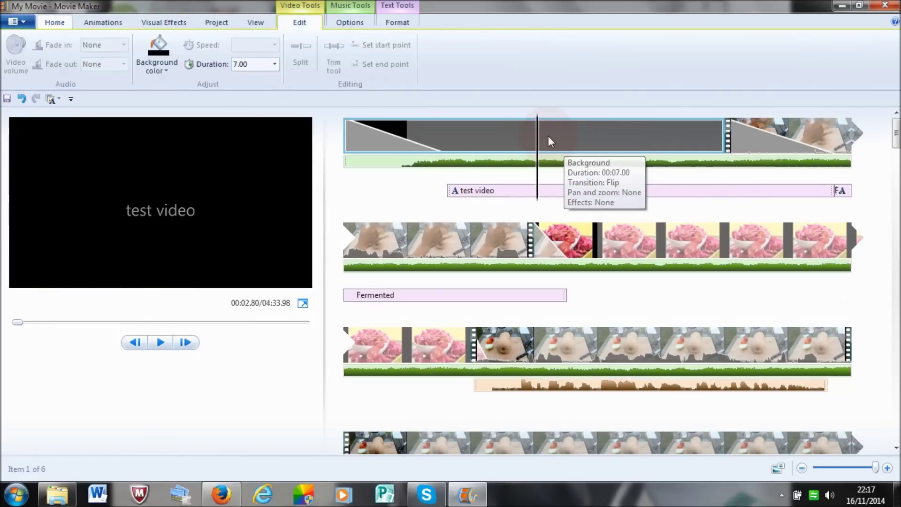
pyautogui.click(651, 188)
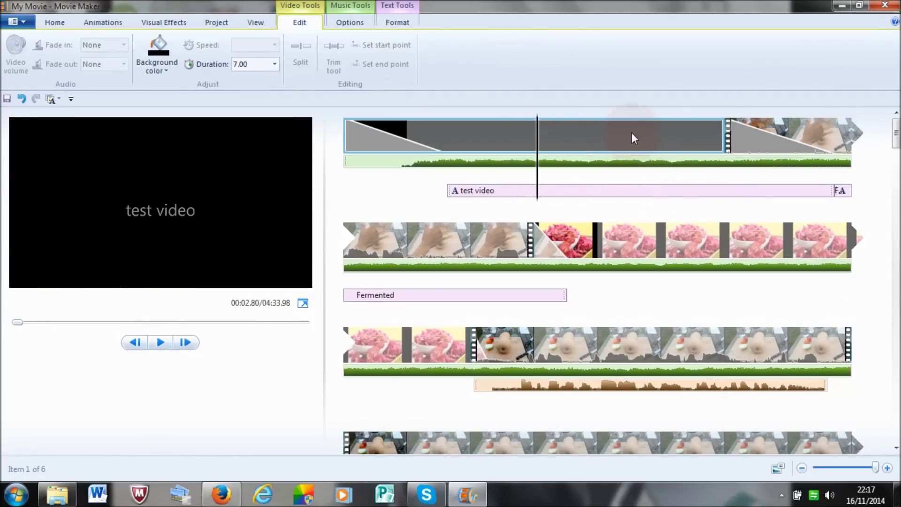
pyautogui.click(665, 136)
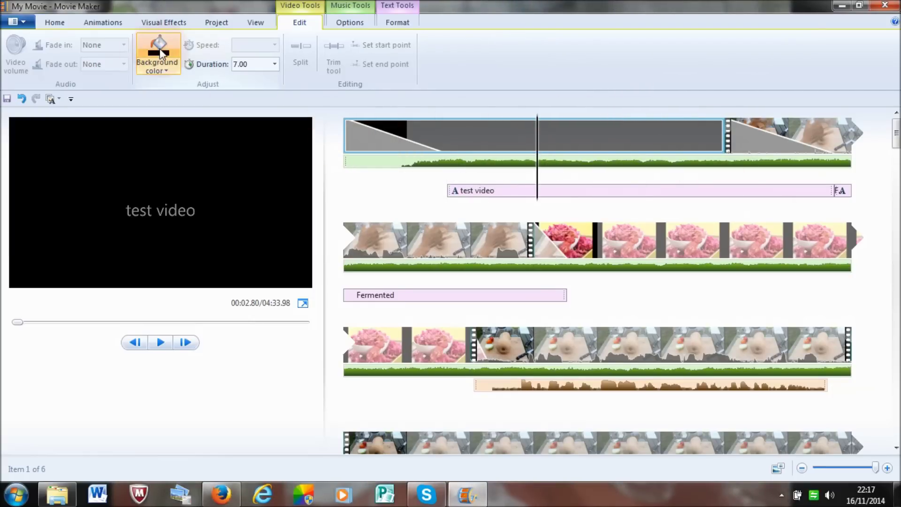
pyautogui.click(157, 67)
pyautogui.click(166, 95)
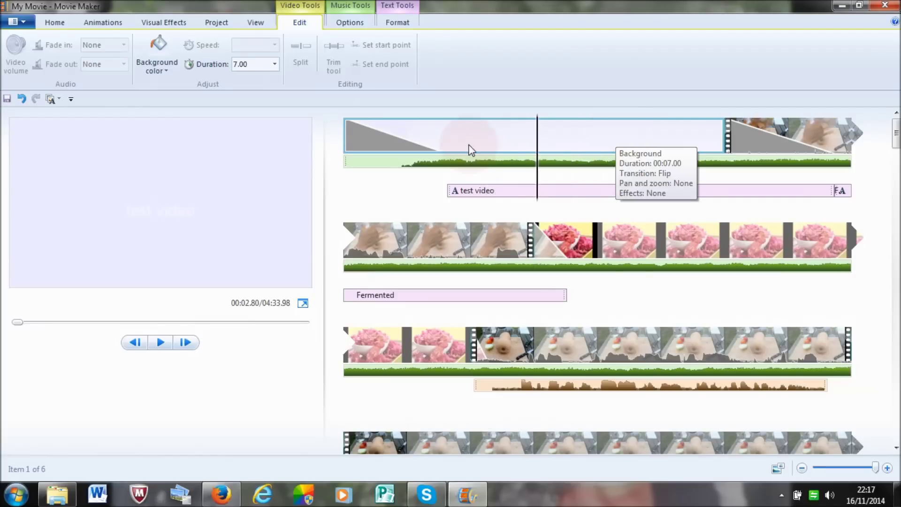
# Set the opening title's duration to 2.00 seconds and preview the movie from the beginning.
pyautogui.click(276, 69)
pyautogui.click(266, 89)
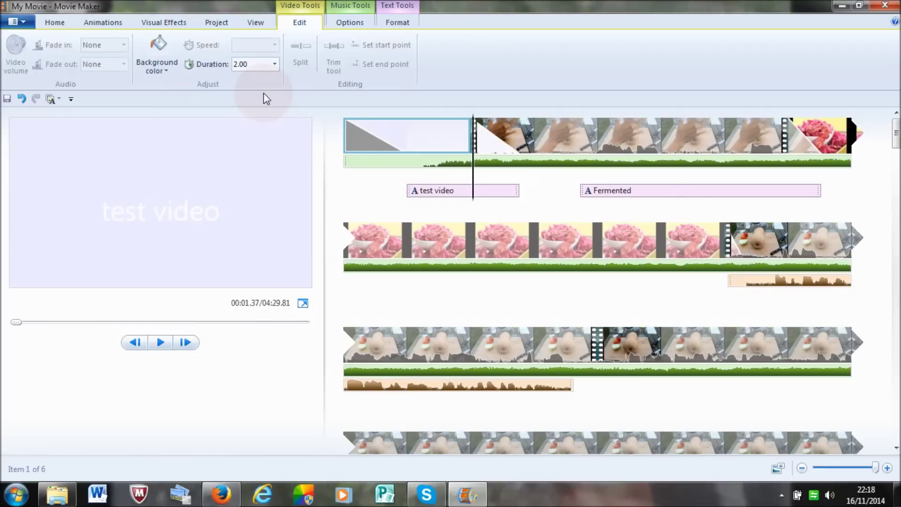
pyautogui.click(345, 138)
pyautogui.click(161, 342)
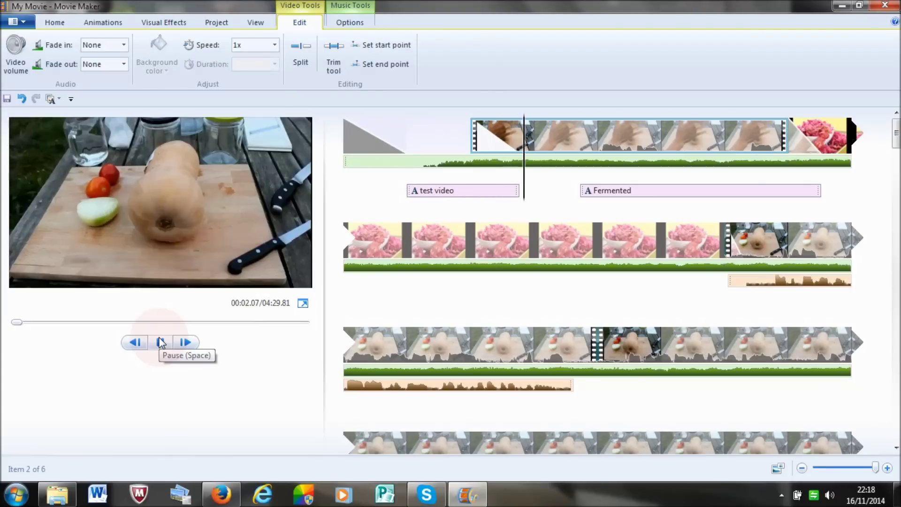
pyautogui.click(160, 342)
pyautogui.click(435, 193)
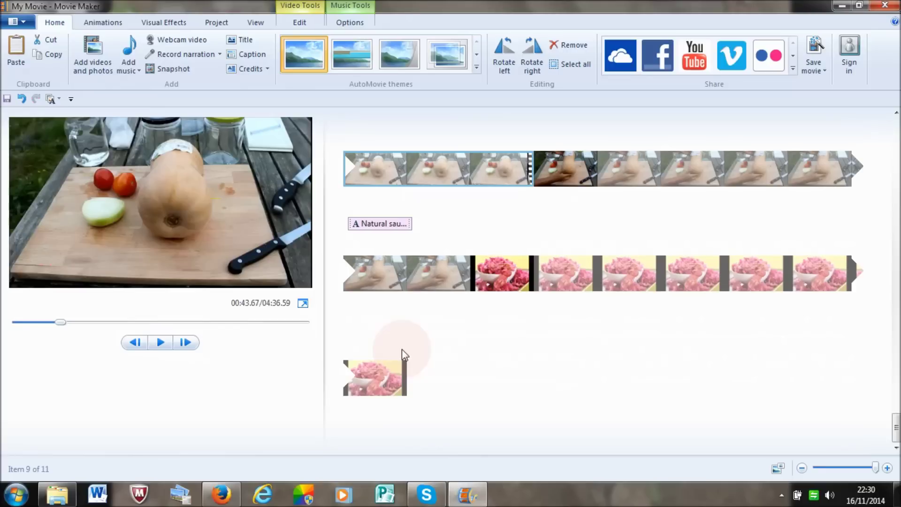
# Add a credits screen after the final photo, enter the three contributors' names below the CREDITS heading, and preview it.
pyautogui.click(393, 372)
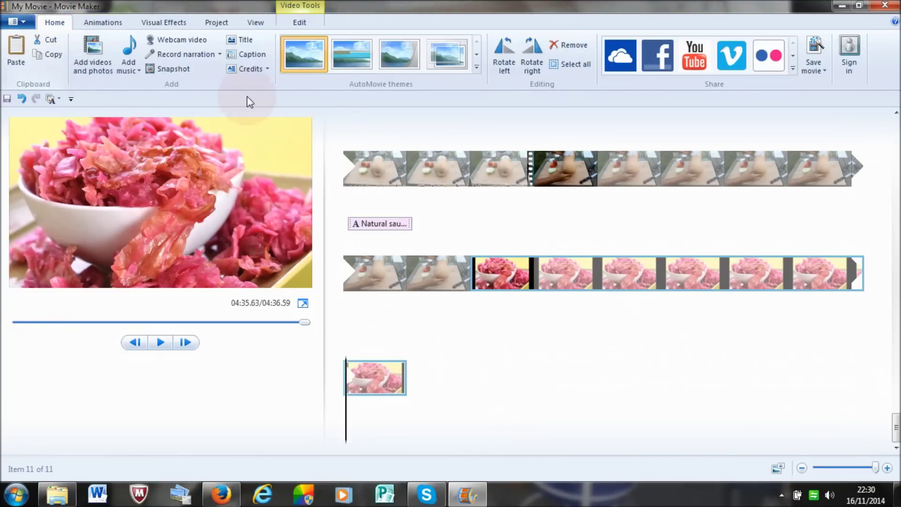
pyautogui.click(245, 71)
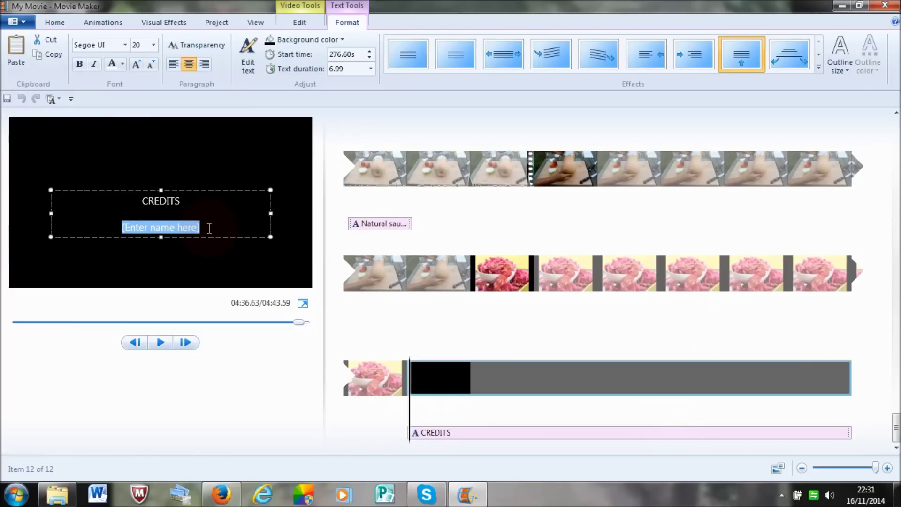
pyautogui.write('bob')
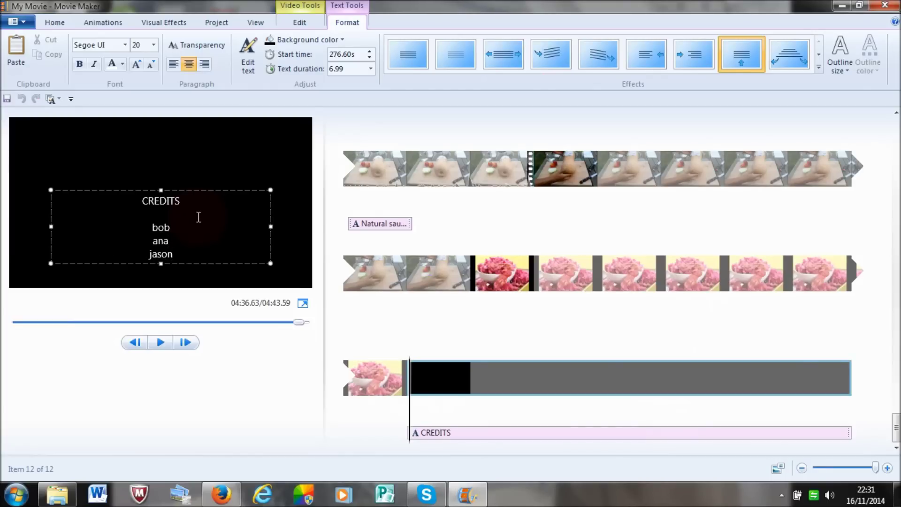
pyautogui.click(366, 369)
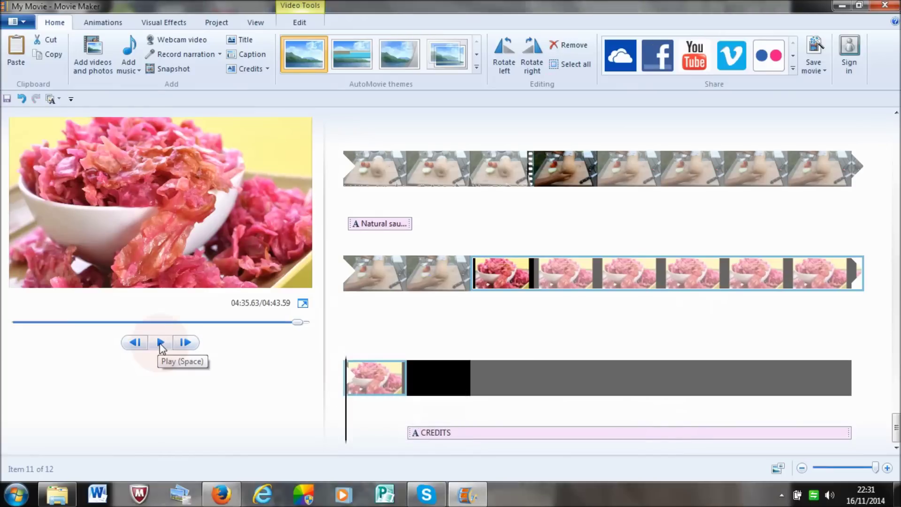
pyautogui.click(161, 343)
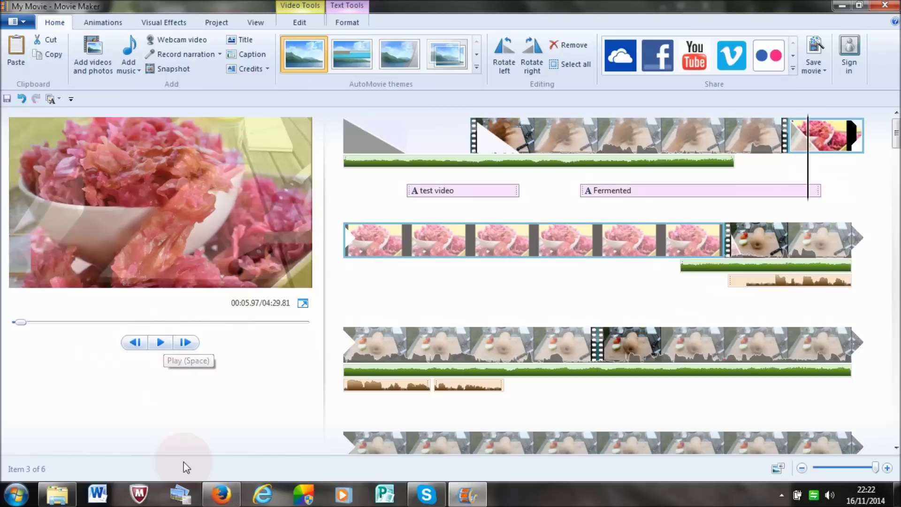
# Lower the volume of the music track starting at 11.74s and preview the second butternut squash clip.
pyautogui.click(600, 349)
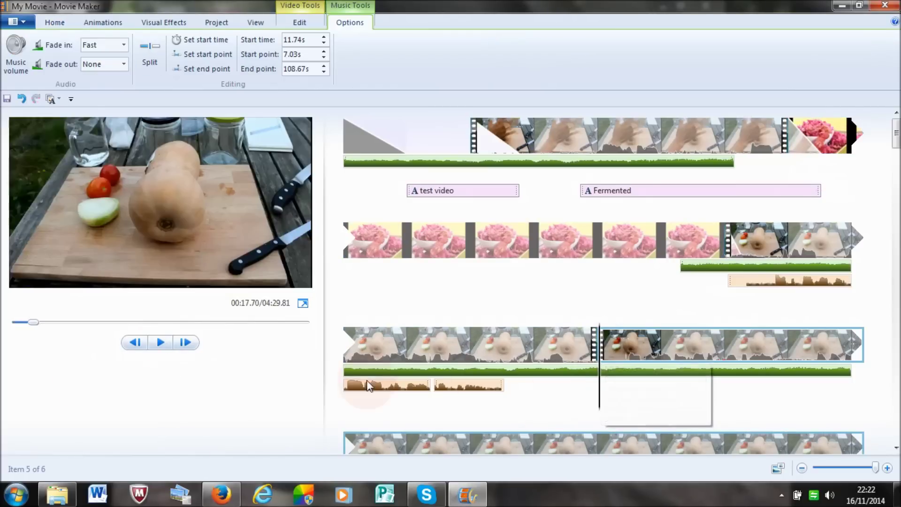
pyautogui.click(161, 350)
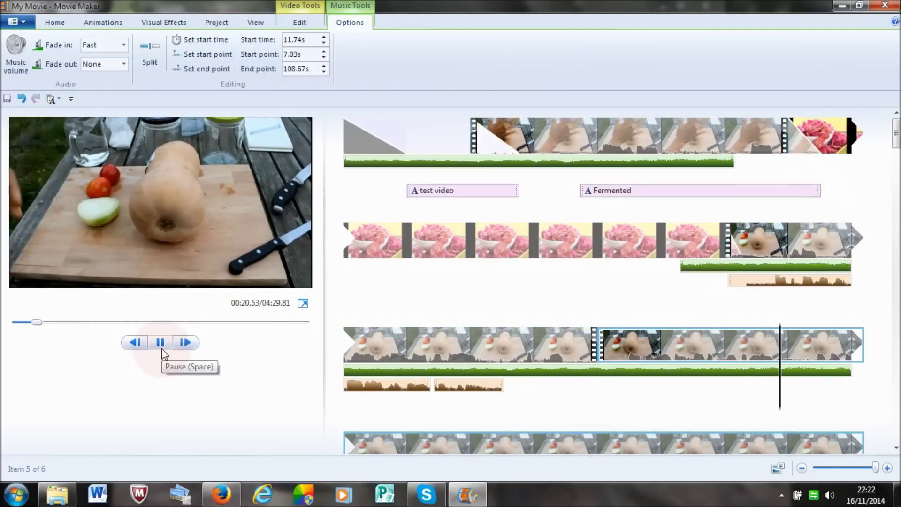
pyautogui.click(161, 350)
pyautogui.click(19, 66)
pyautogui.moveTo(38, 86); pyautogui.dragTo(27, 86)
pyautogui.click(160, 342)
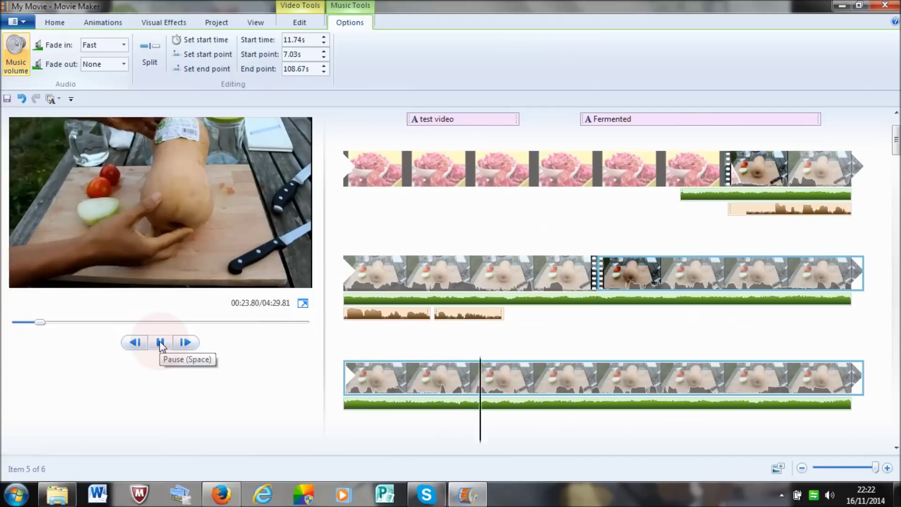
pyautogui.click(160, 343)
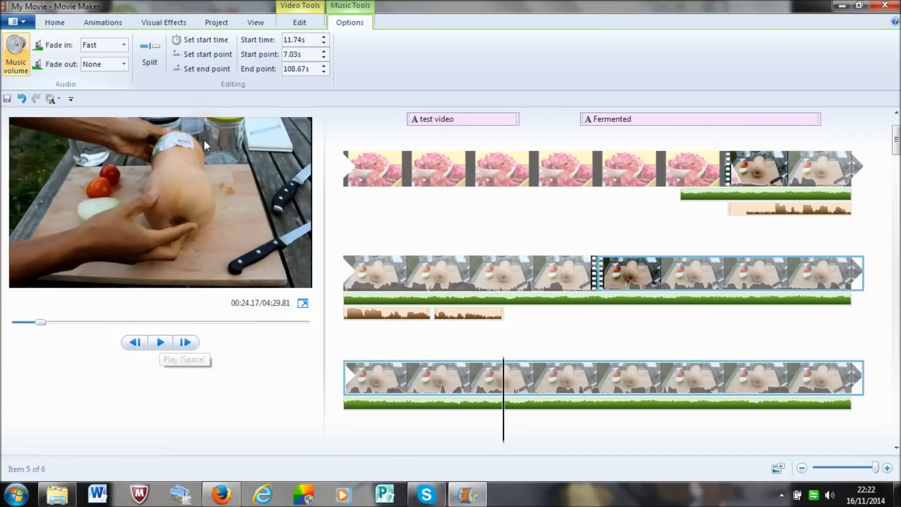
# Replay the squash being held up and place the playhead on the frame at 00:22.97.
pyautogui.click(410, 375)
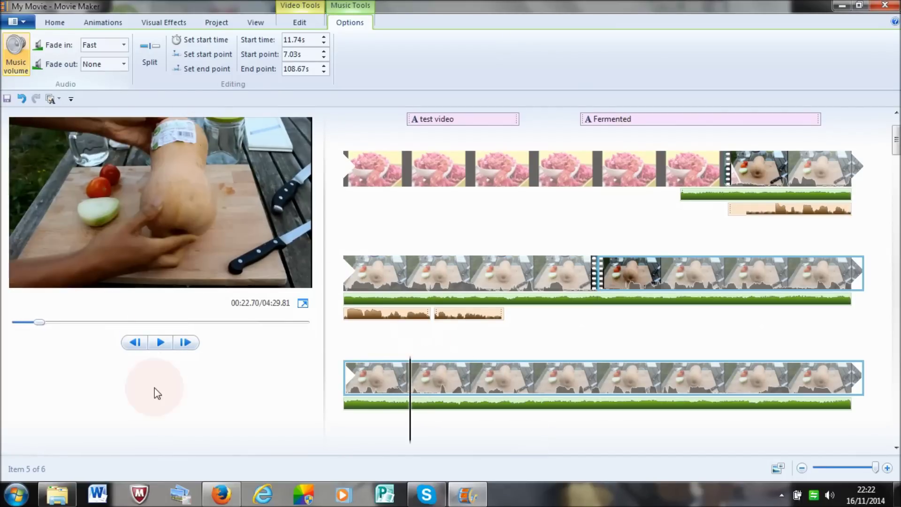
pyautogui.click(160, 342)
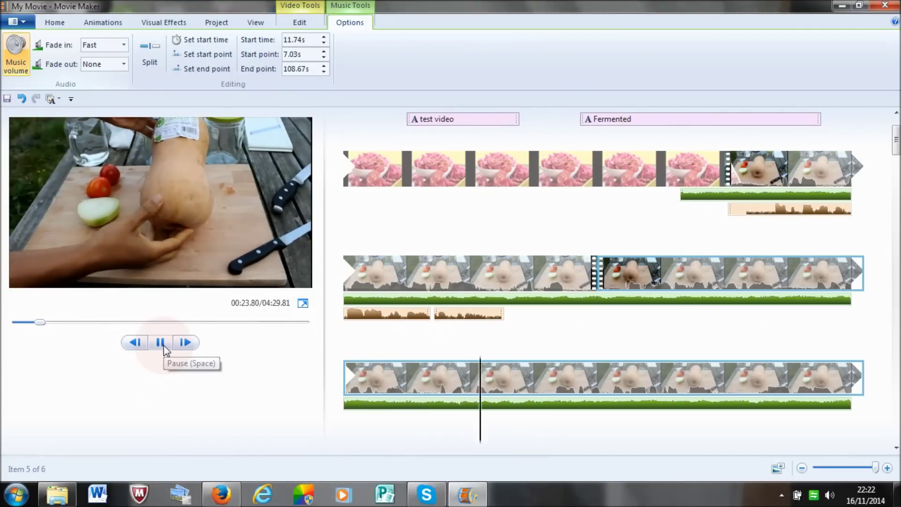
pyautogui.click(420, 385)
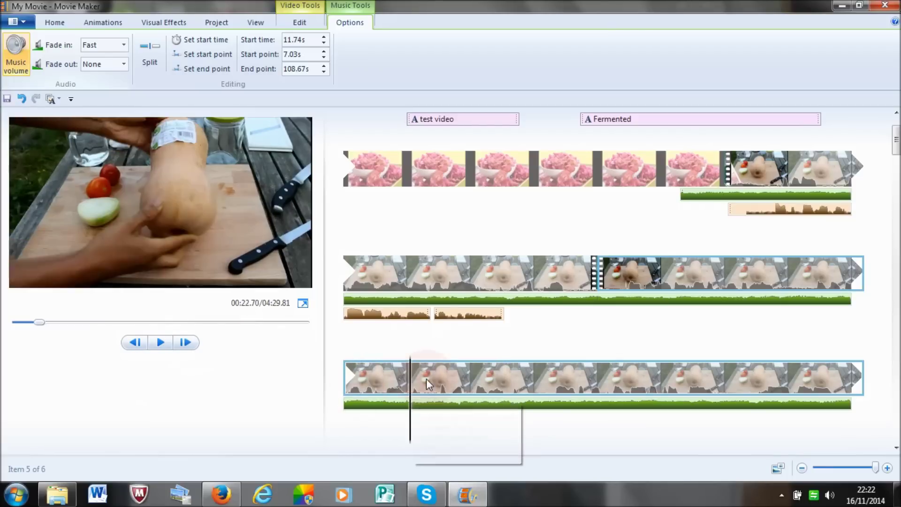
pyautogui.moveTo(419, 387); pyautogui.dragTo(427, 415)
pyautogui.click(171, 93)
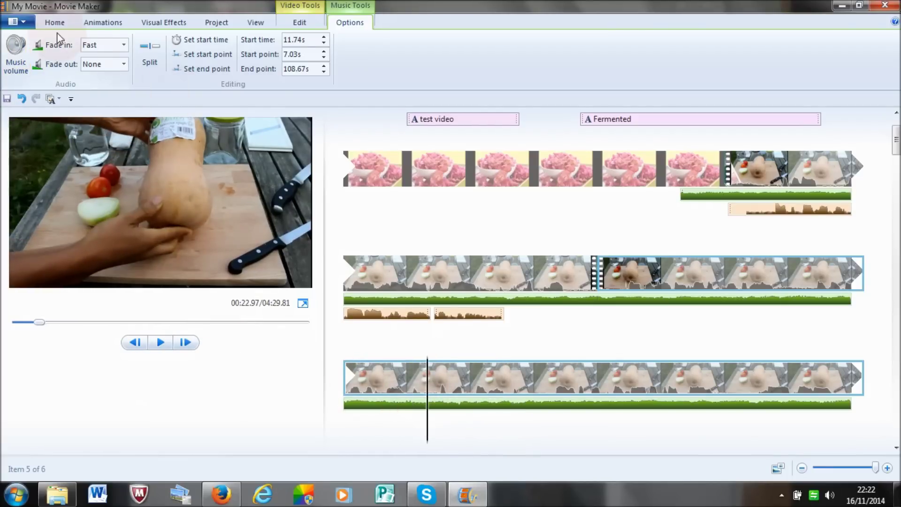
# Take a snapshot of the current frame, save it as the PNG "butternut squash" in My Pictures, and preview the inserted picture.
pyautogui.click(52, 24)
pyautogui.click(181, 75)
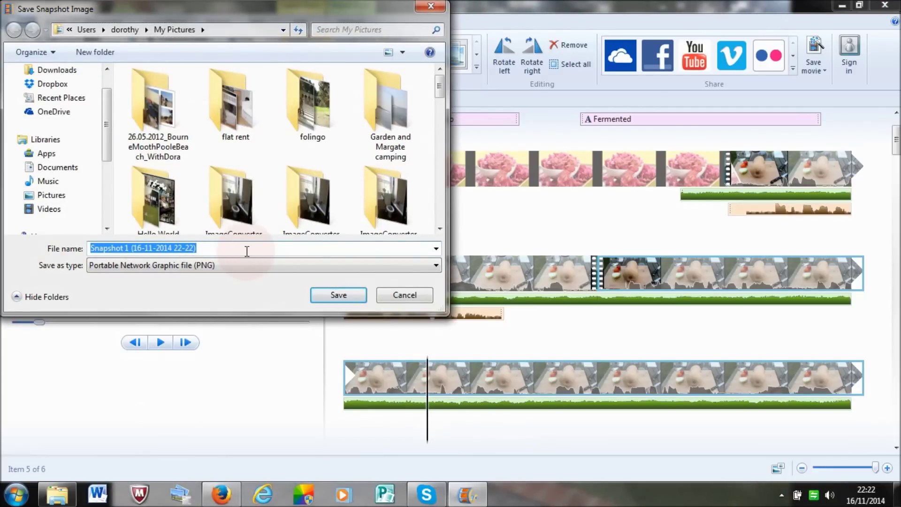
pyautogui.write('butter')
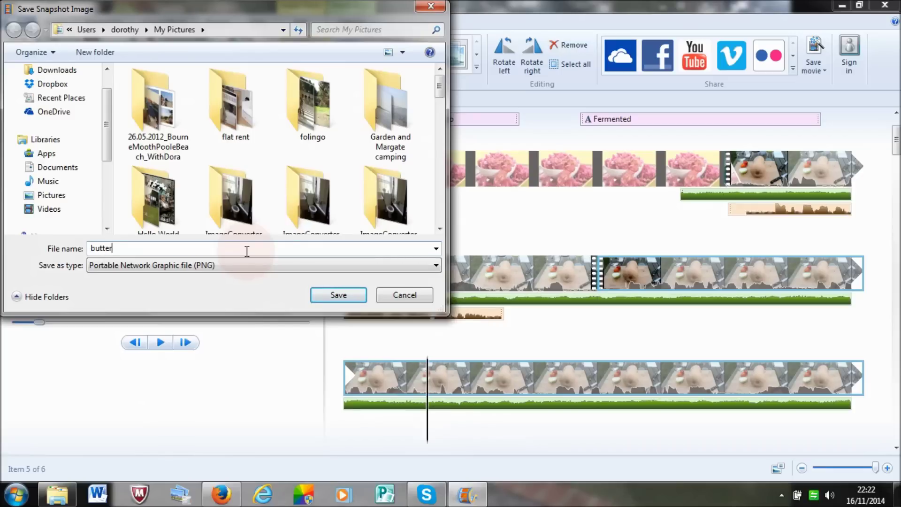
pyautogui.write('nut squash')
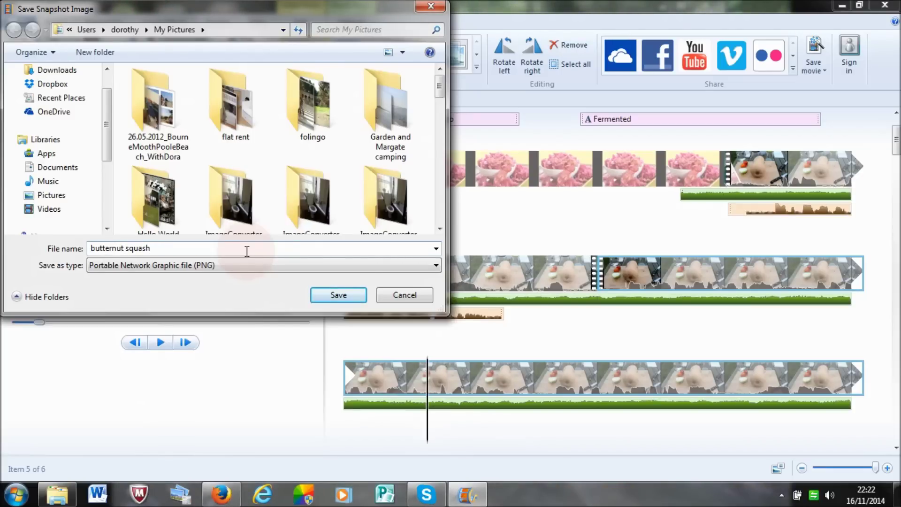
pyautogui.click(345, 298)
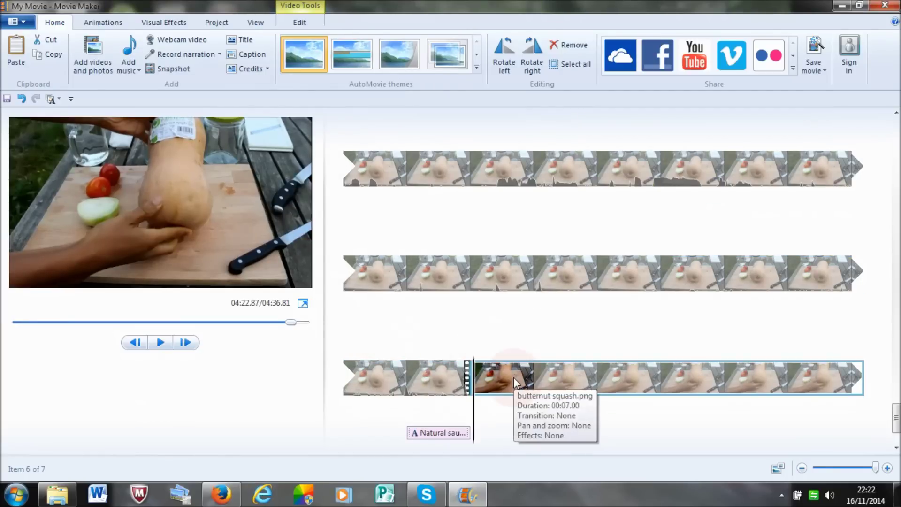
pyautogui.click(159, 345)
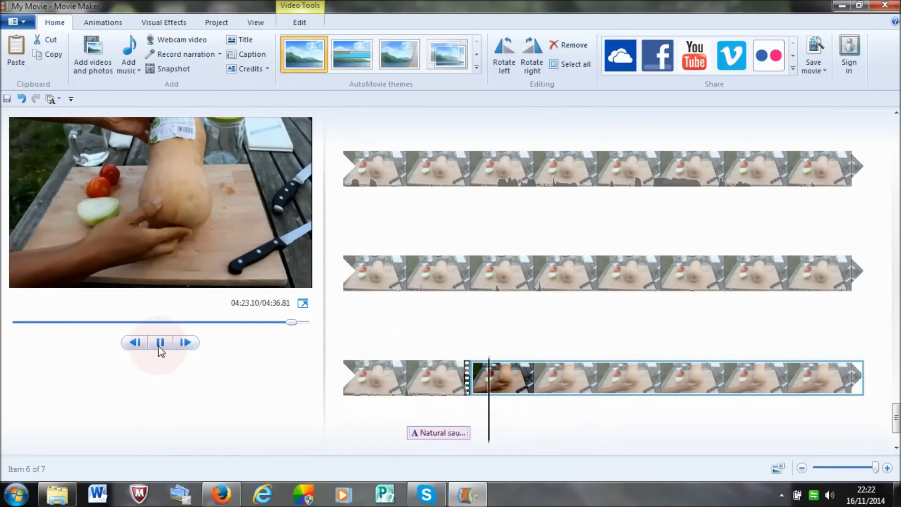
pyautogui.click(159, 342)
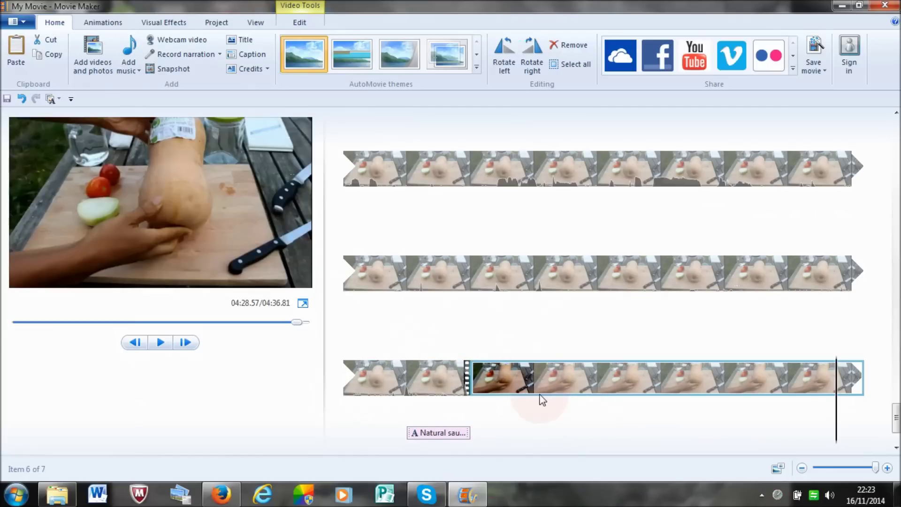
# Play part of the pink sauerkraut photo to preview it without any pan and zoom effect.
pyautogui.moveTo(896, 419); pyautogui.dragTo(895, 334)
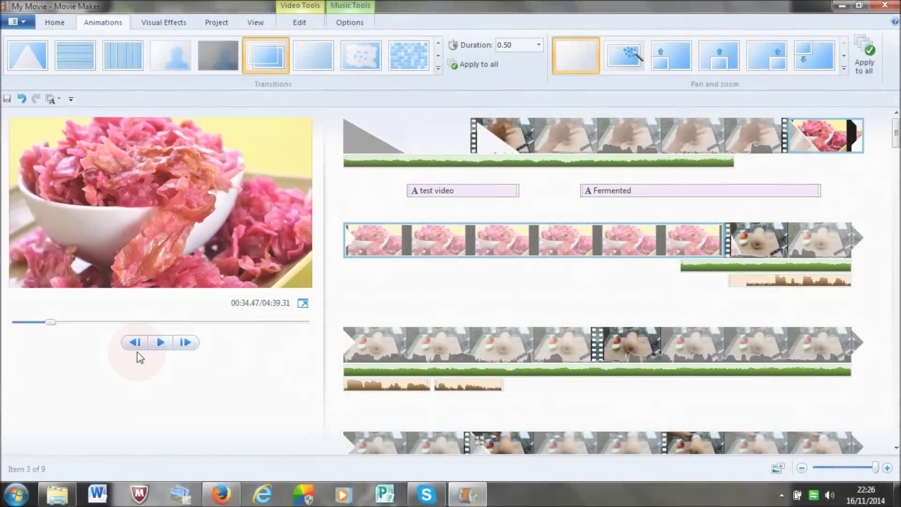
pyautogui.click(161, 343)
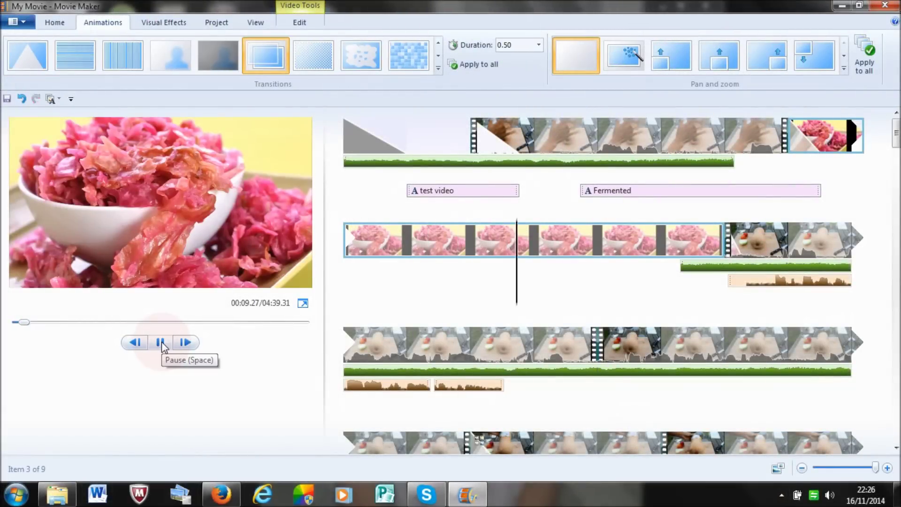
pyautogui.click(161, 343)
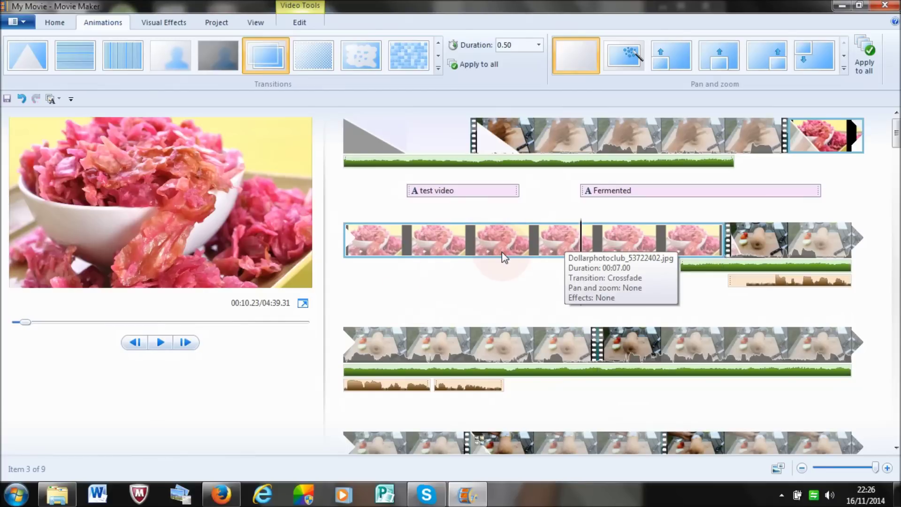
# Apply the "Zoom in center and rotate left" pan and zoom effect to the pink sauerkraut photo and preview it.
pyautogui.doubleClick(526, 241)
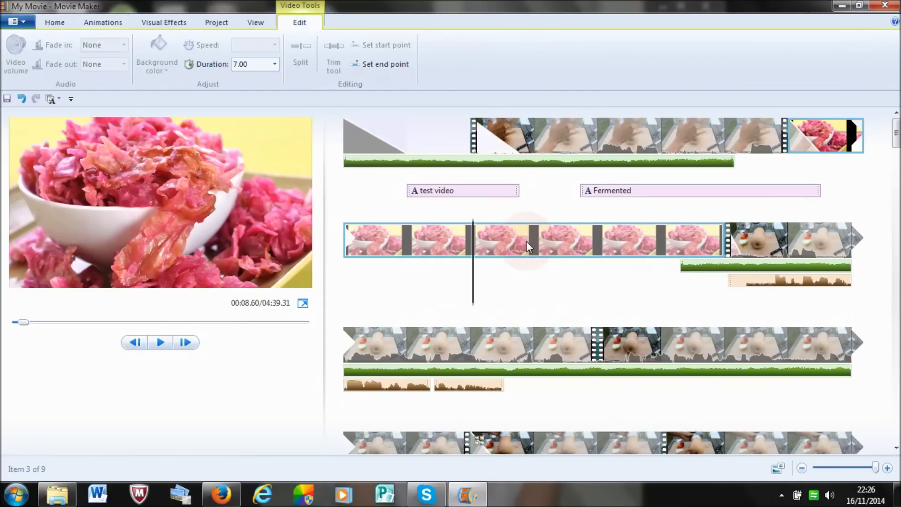
pyautogui.click(100, 26)
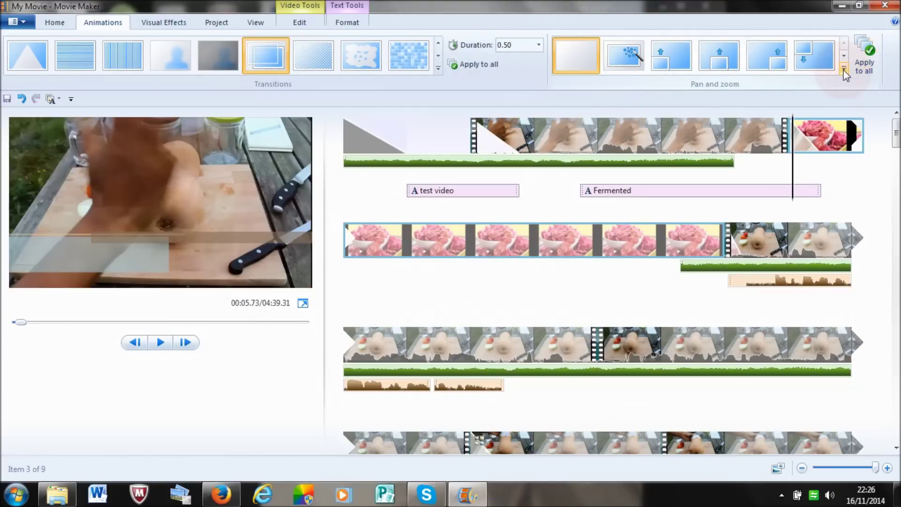
pyautogui.click(843, 69)
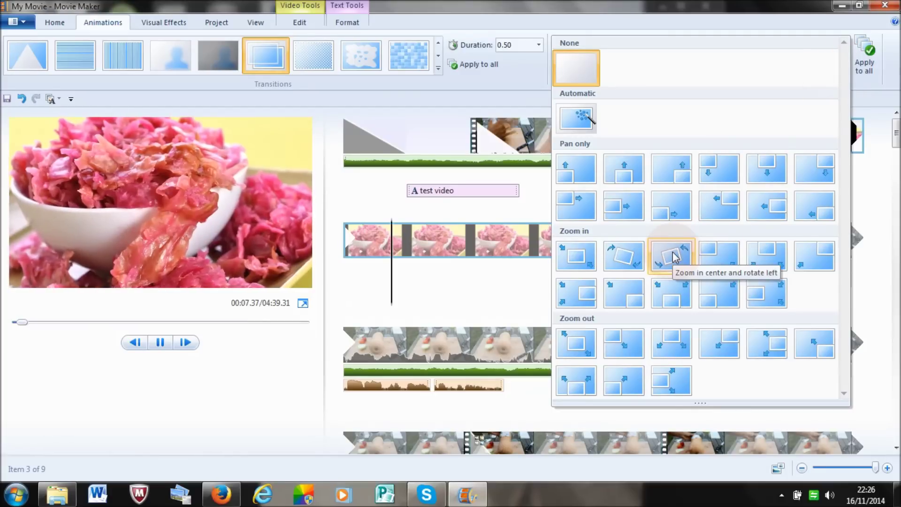
pyautogui.click(673, 254)
pyautogui.click(360, 244)
pyautogui.click(192, 339)
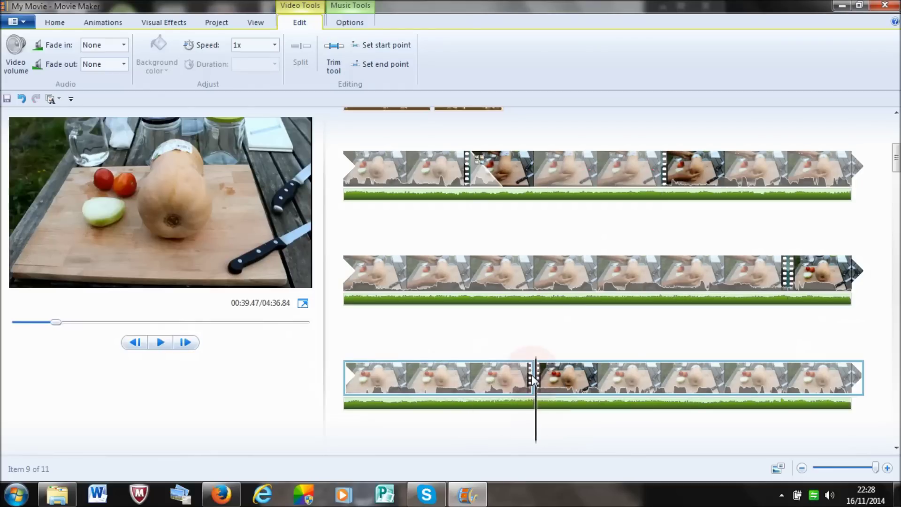
# Play the cut between the 3.50-second squash clip and the long clip that follows it.
pyautogui.click(473, 376)
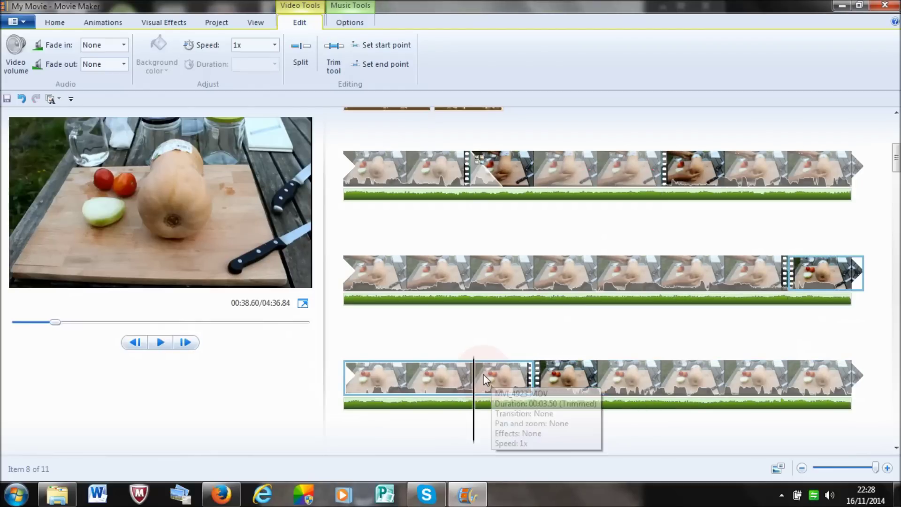
pyautogui.click(165, 351)
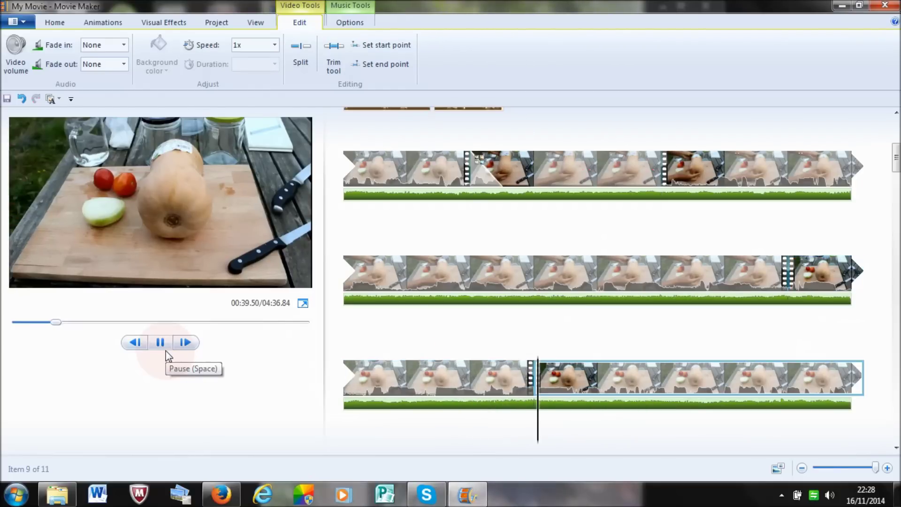
pyautogui.click(165, 350)
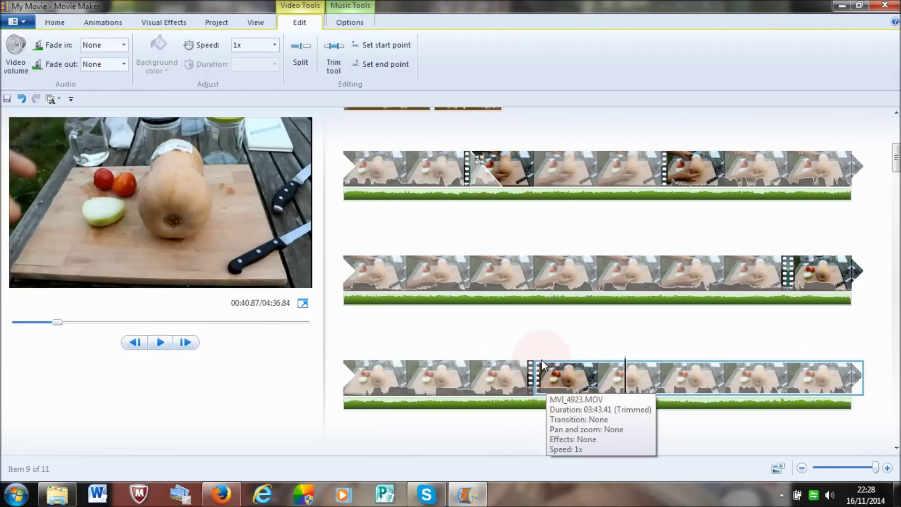
# Add a Crossfade transition at the start of the long squash clip and set its duration to 0.25.
pyautogui.click(102, 22)
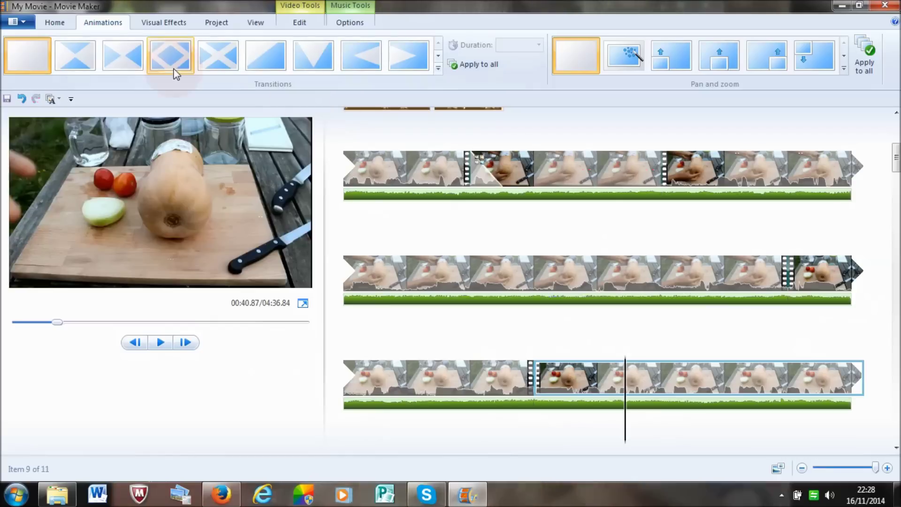
pyautogui.click(438, 69)
pyautogui.scroll(-2, 518, 70)
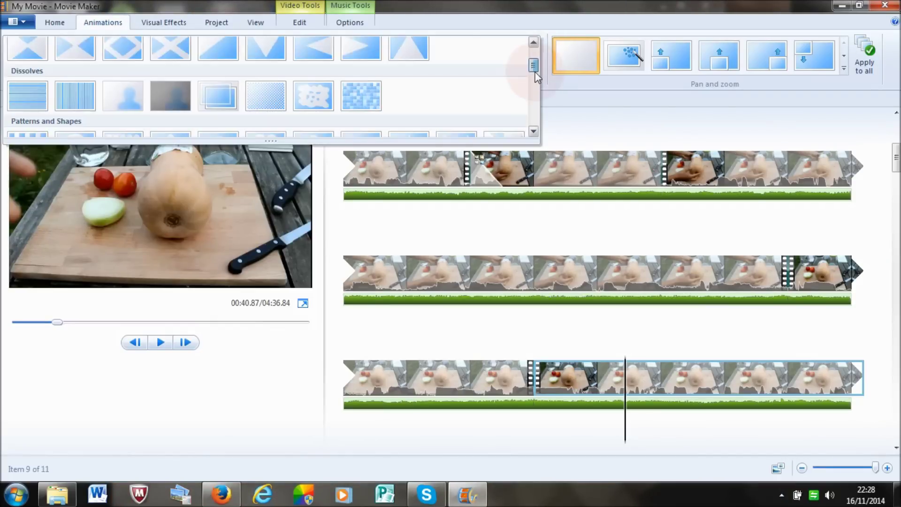
pyautogui.click(218, 79)
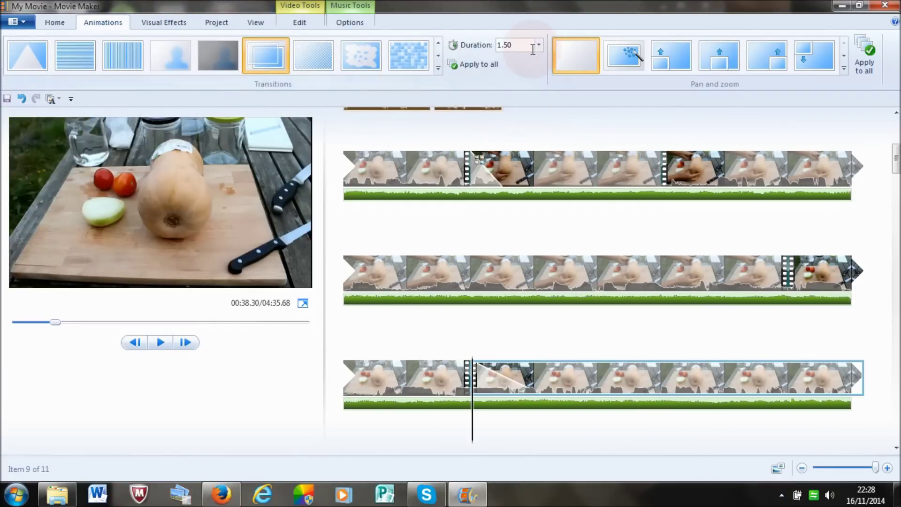
pyautogui.click(538, 45)
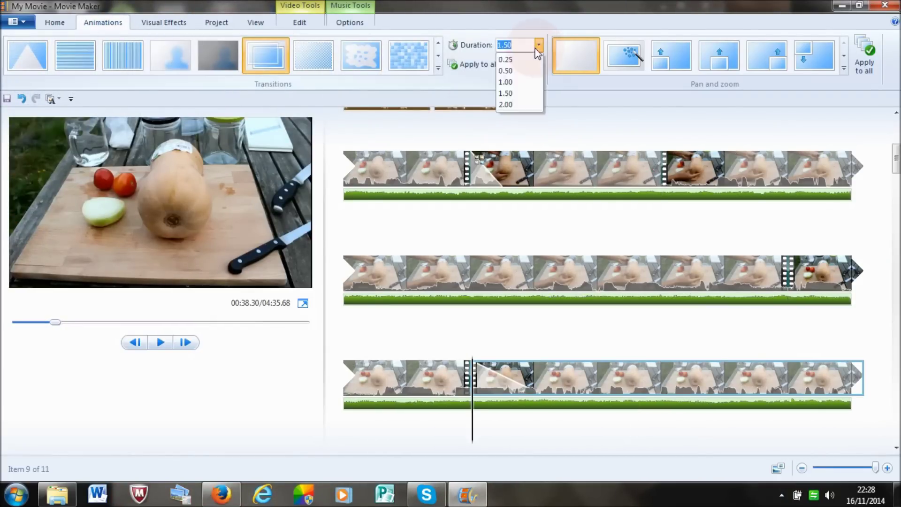
pyautogui.click(512, 60)
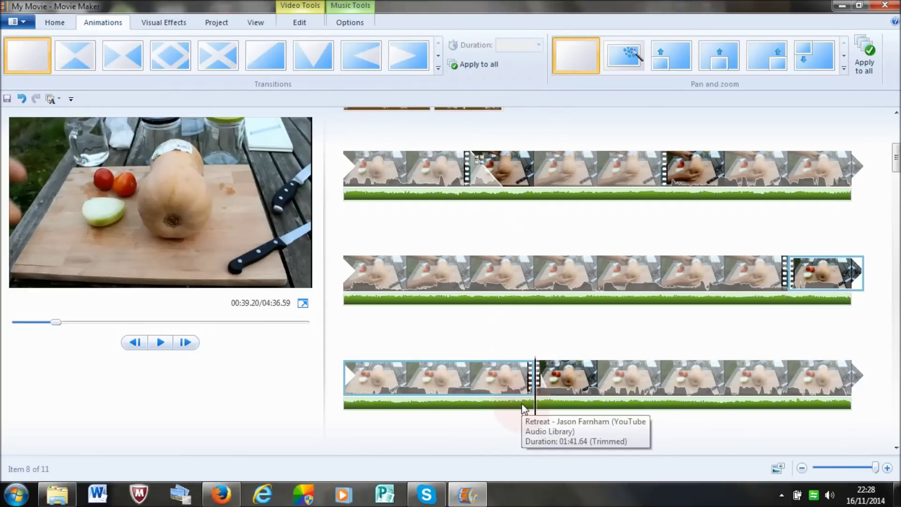
# Preview the crossfade between the 3.50-second squash clip and the long clip after it.
pyautogui.click(475, 380)
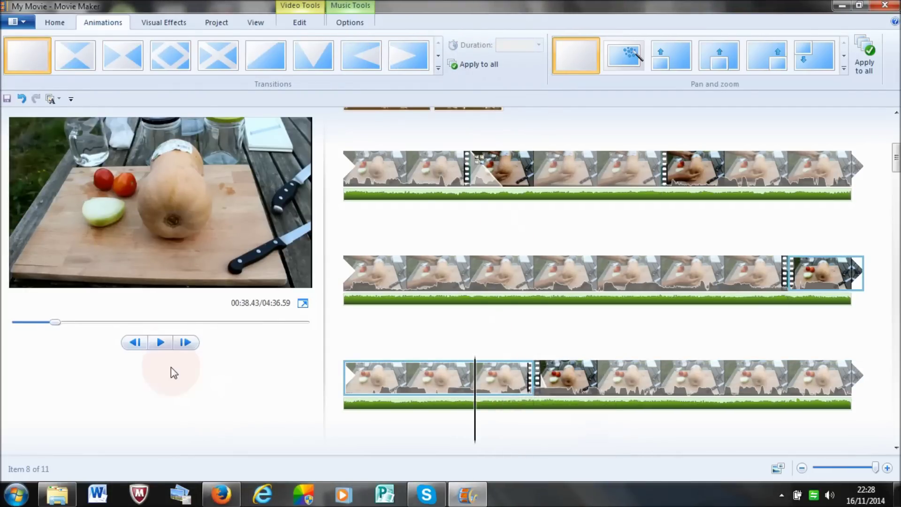
pyautogui.click(160, 342)
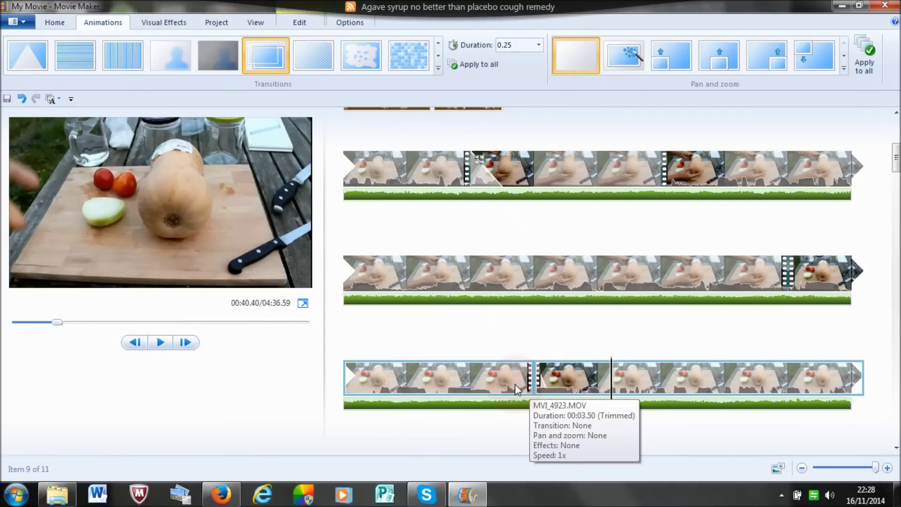
pyautogui.click(473, 392)
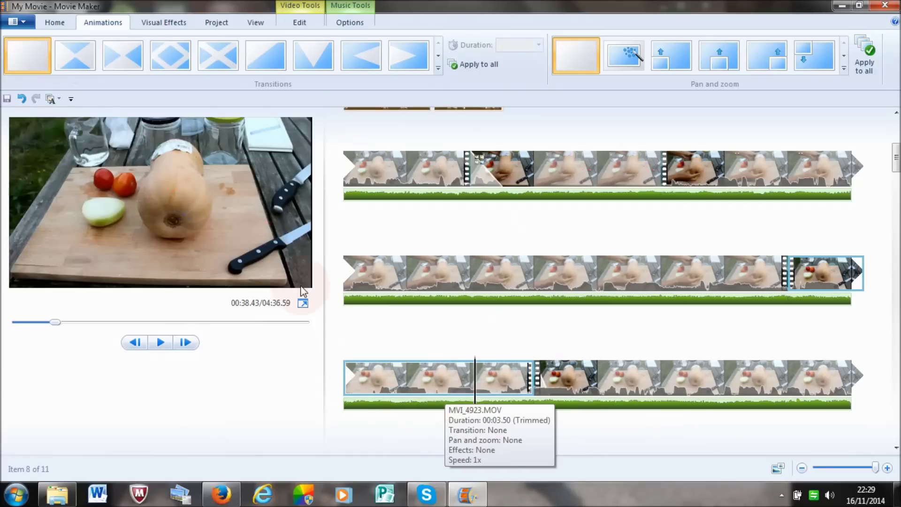
pyautogui.click(133, 64)
pyautogui.hotkey('ctrl', 'z')
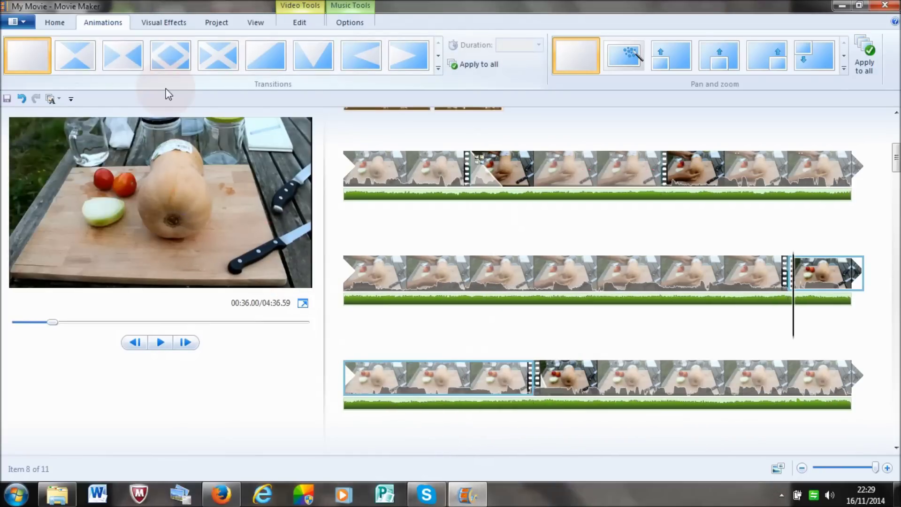
# Set the 3.50-second clip's audio fade out and the following clip's audio fade in to Medium, and preview the join.
pyautogui.click(307, 24)
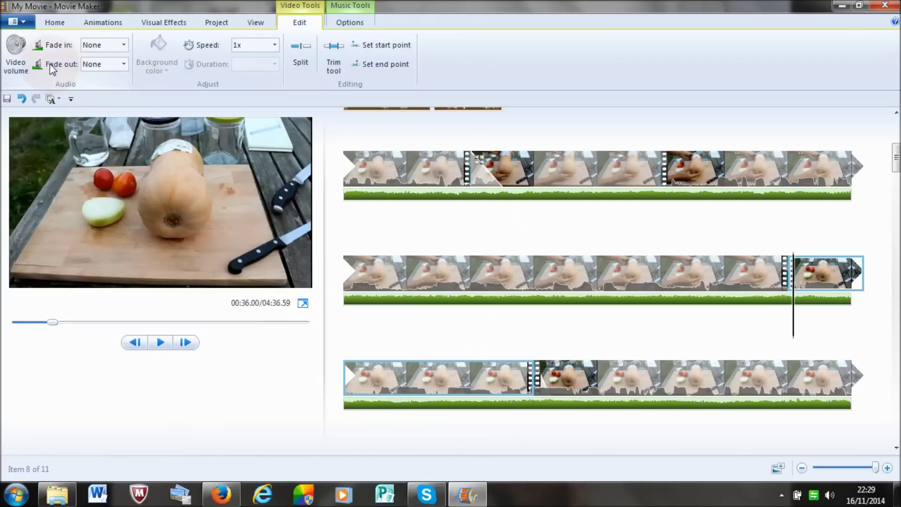
pyautogui.click(125, 68)
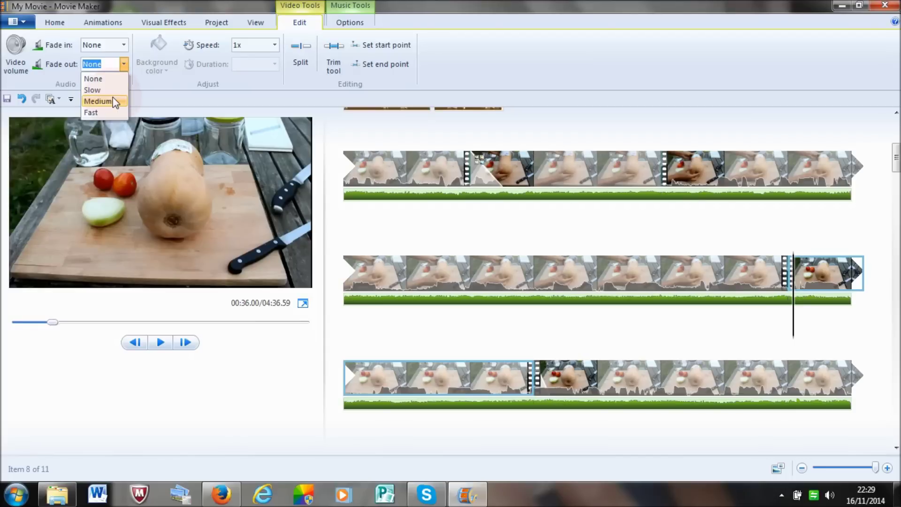
pyautogui.click(98, 102)
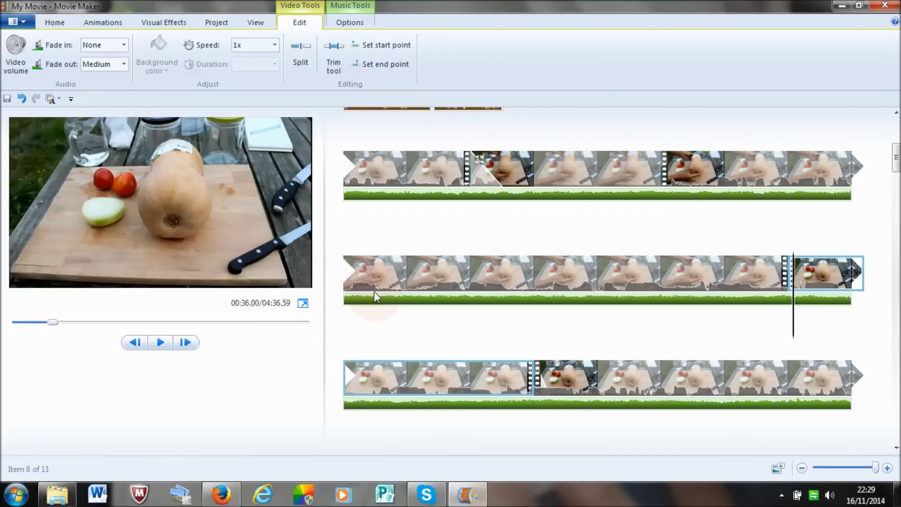
pyautogui.click(577, 381)
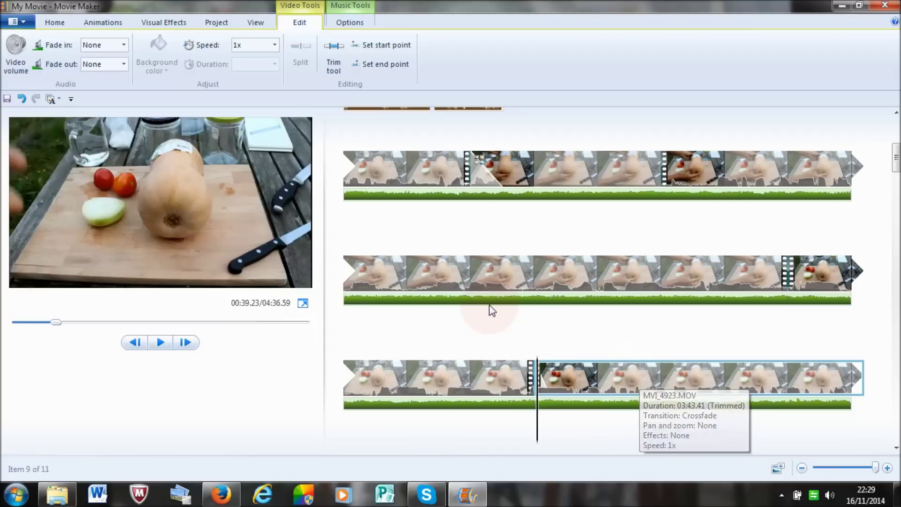
pyautogui.click(124, 44)
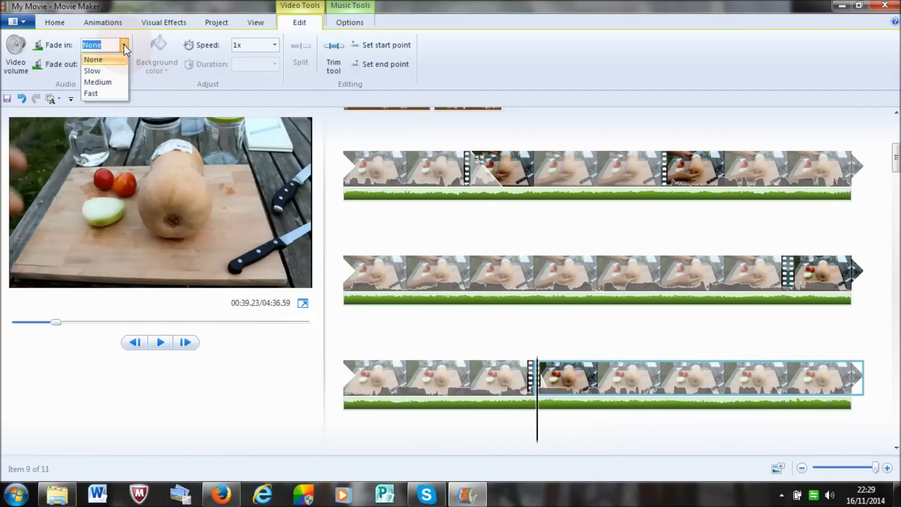
pyautogui.click(96, 81)
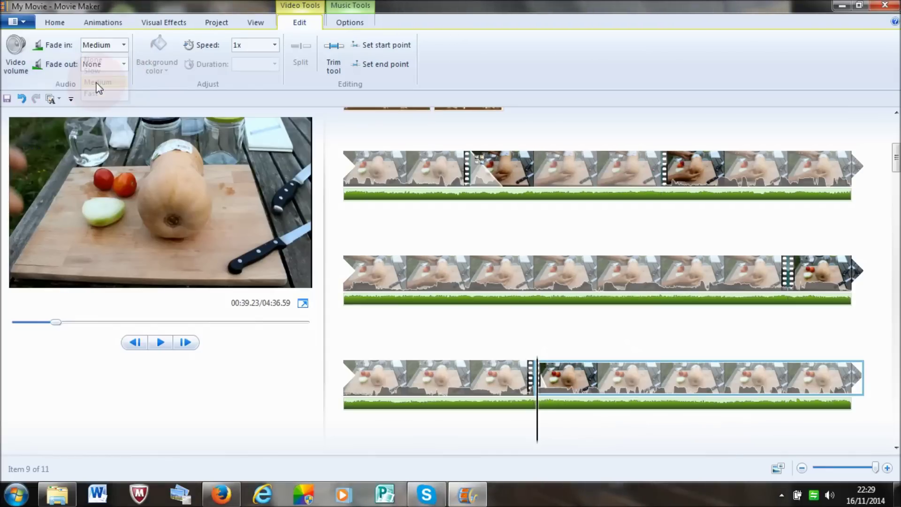
pyautogui.click(135, 342)
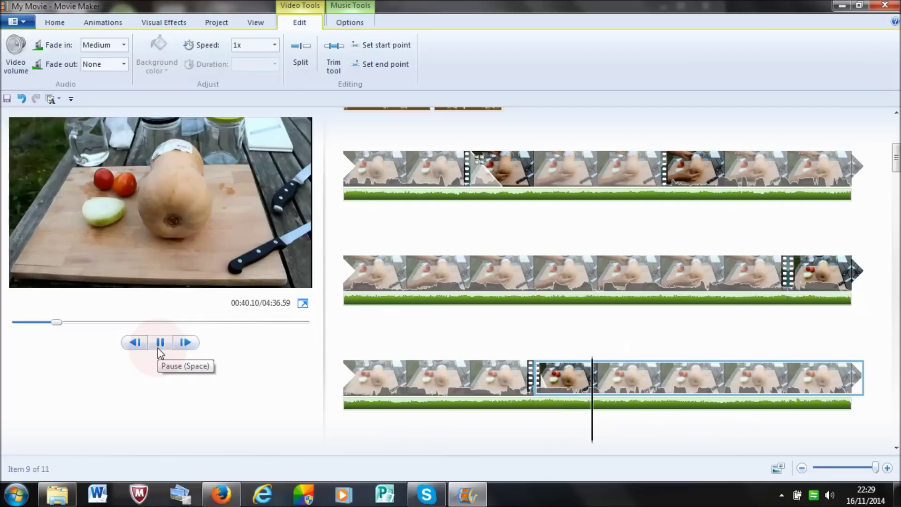
pyautogui.click(159, 347)
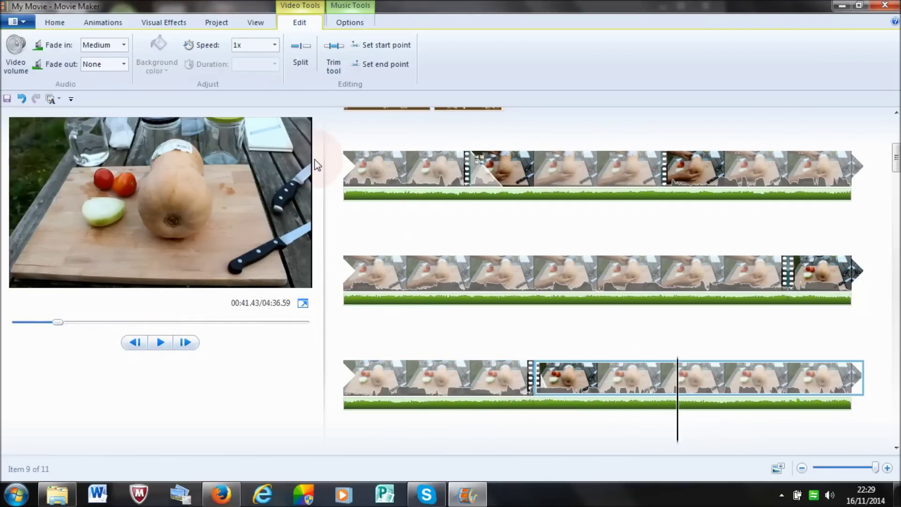
# Set the 3.50-second clip's audio fade out and the following clip's audio fade in to Slow, and preview the join.
pyautogui.click(475, 381)
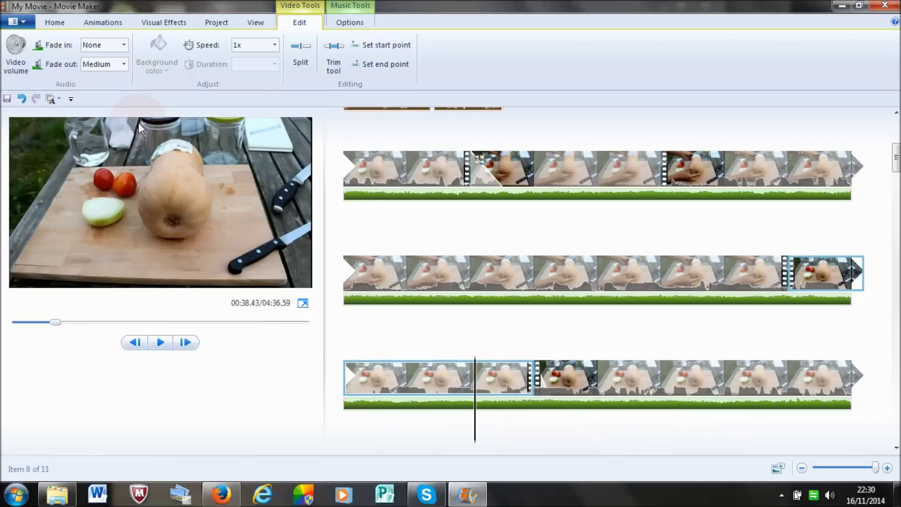
pyautogui.click(123, 66)
pyautogui.click(107, 88)
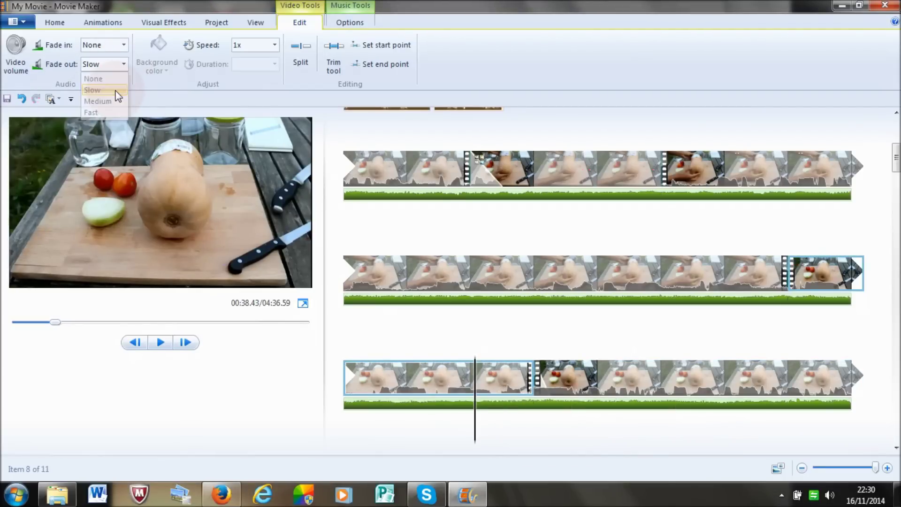
pyautogui.click(556, 382)
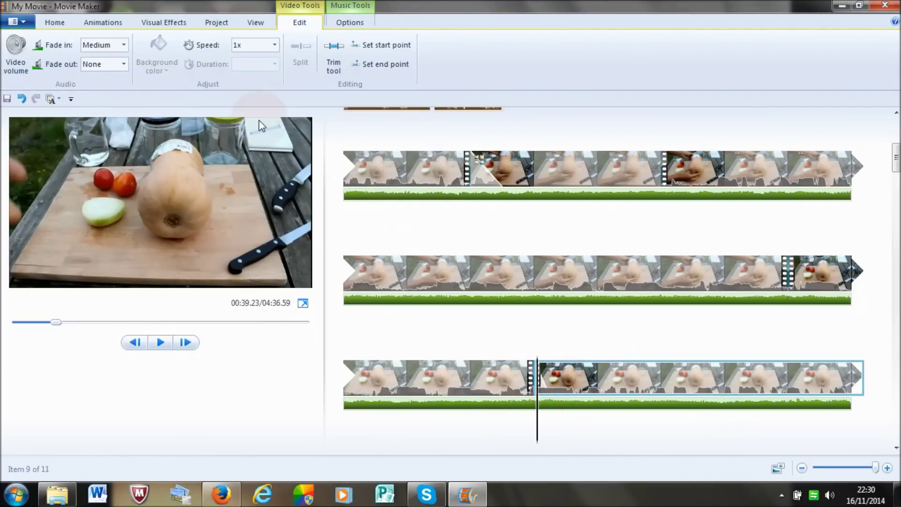
pyautogui.click(123, 45)
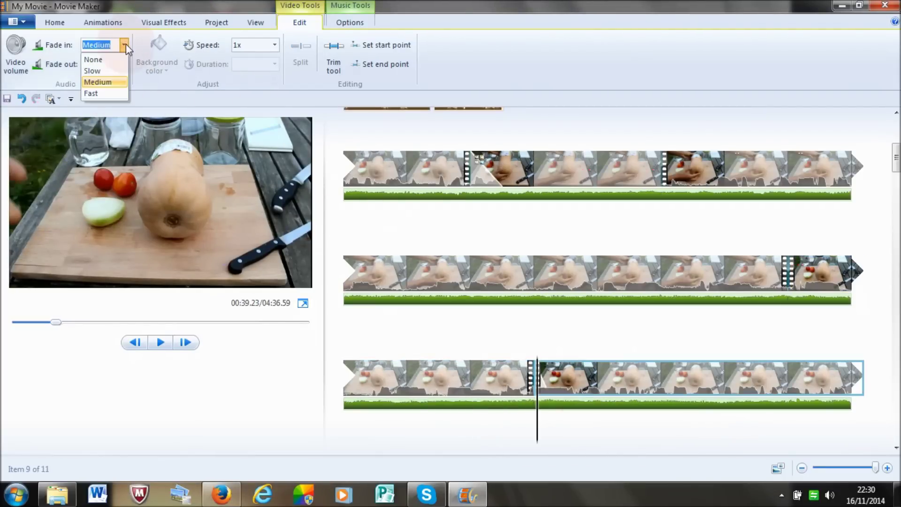
pyautogui.click(117, 70)
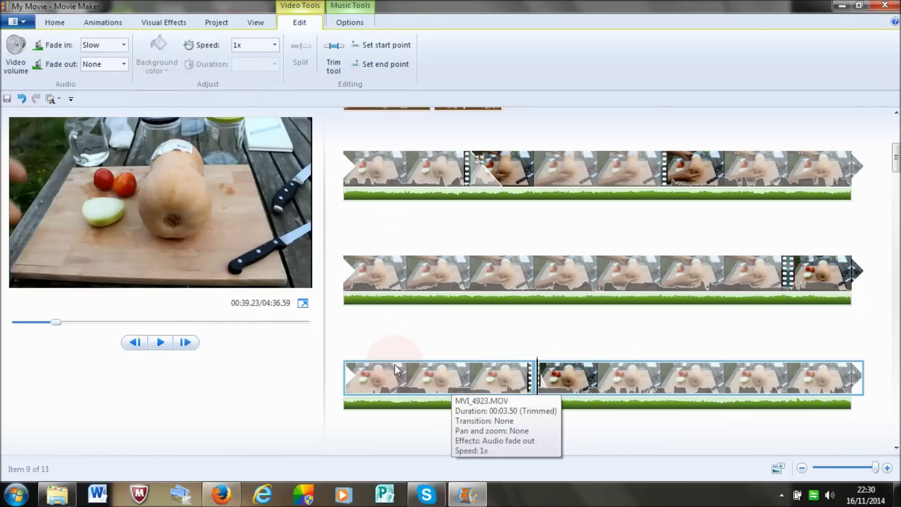
pyautogui.click(474, 379)
pyautogui.click(158, 350)
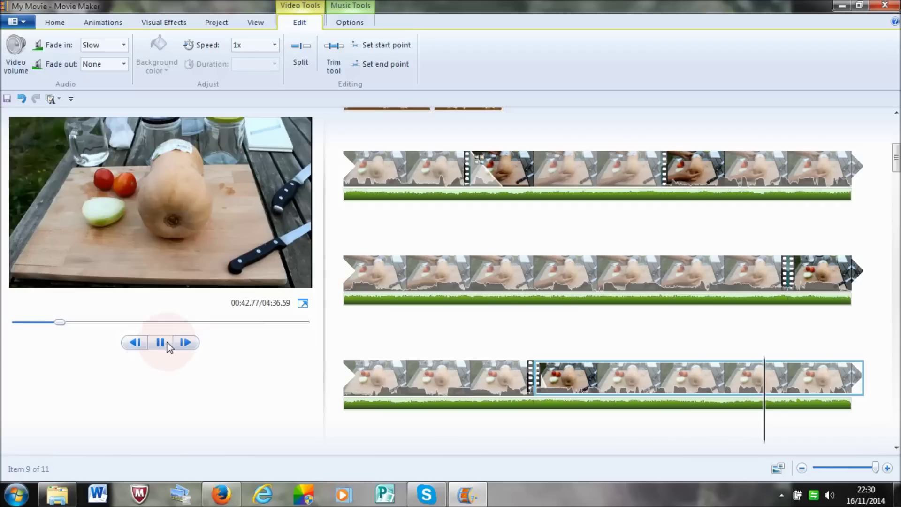
pyautogui.click(159, 348)
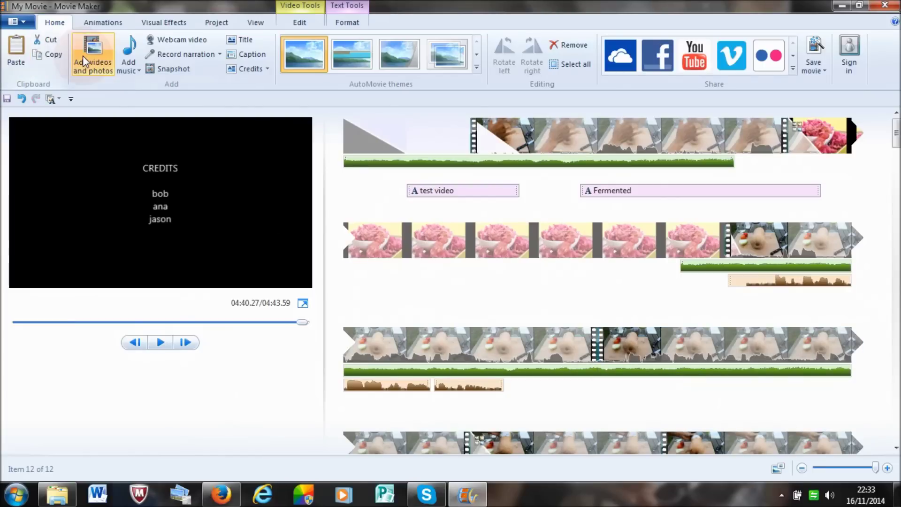
# Save the project under the name "test" in the youtube videos FILES ONLY folder as a Movie Maker project.
pyautogui.click(24, 25)
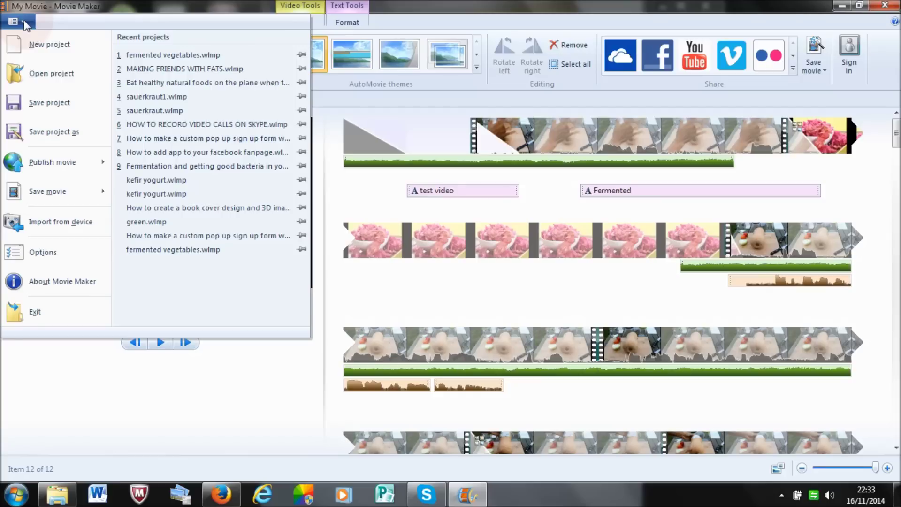
pyautogui.click(39, 132)
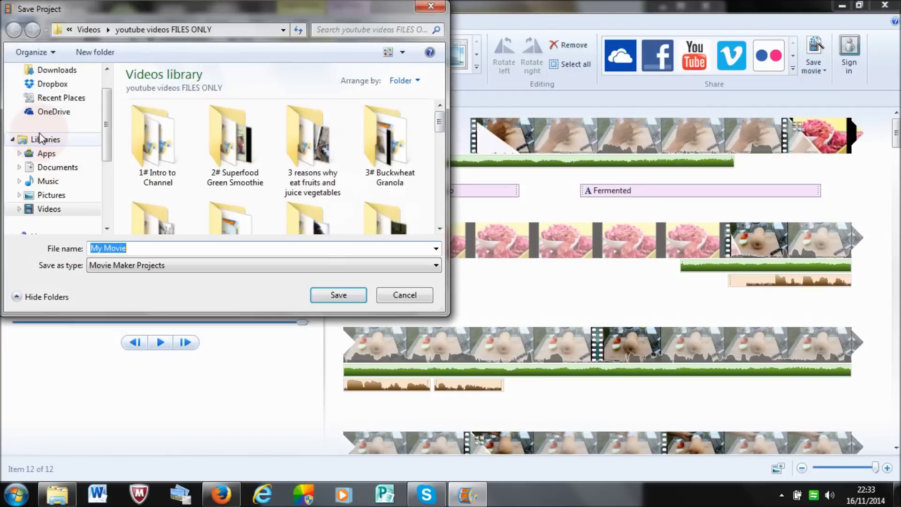
pyautogui.write('test')
pyautogui.click(333, 299)
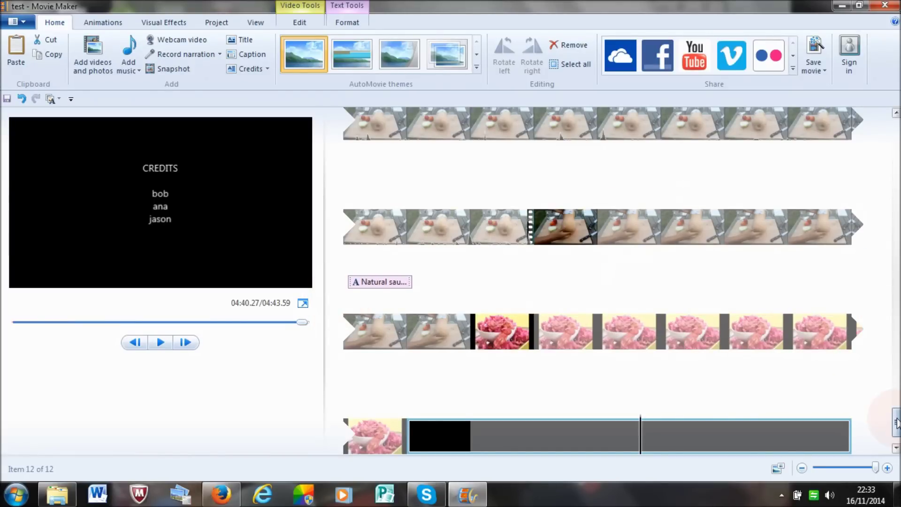
# Bring up the Save Movie dialog for the test movie as an MPEG-4/H.264 file and dismiss it without exporting.
pyautogui.scroll(5, 506, 227)
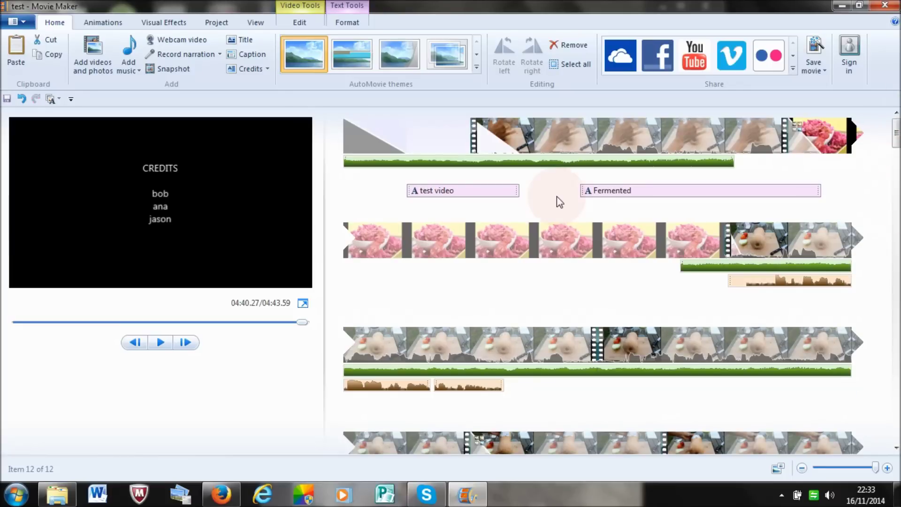
pyautogui.click(814, 47)
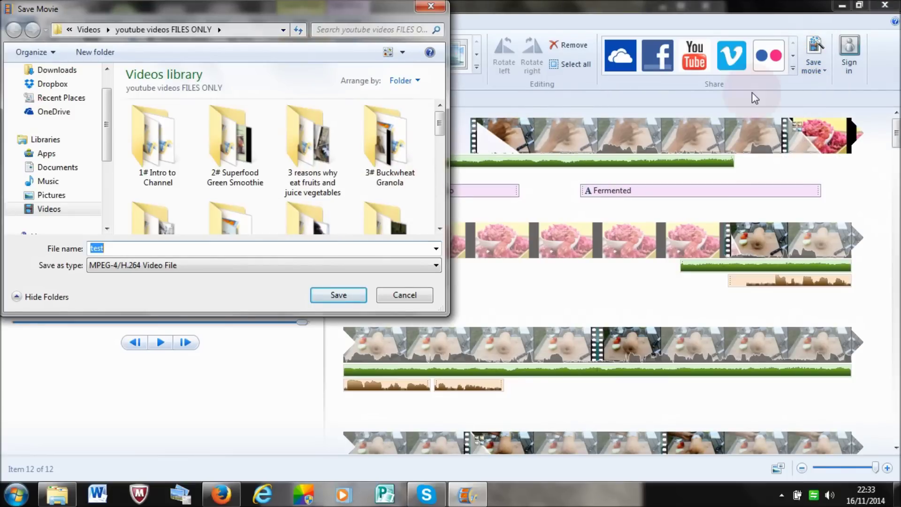
pyautogui.press('Return')
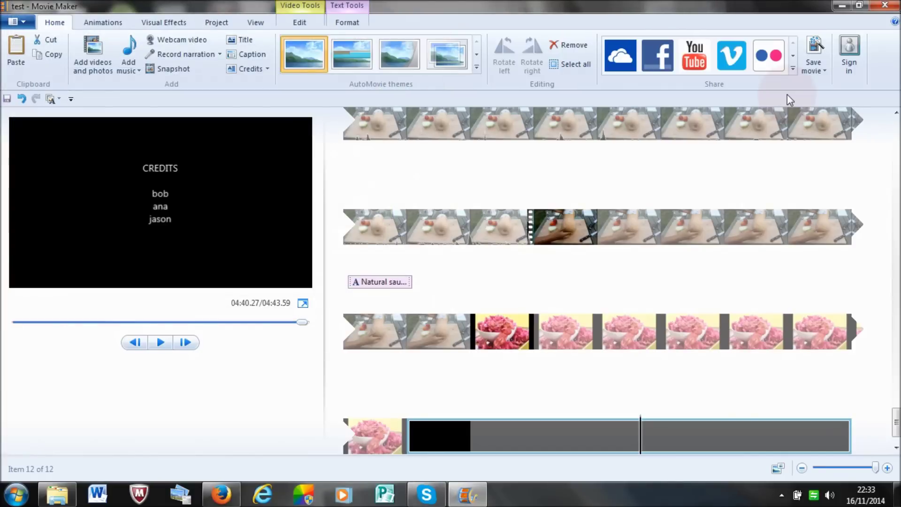
pyautogui.click(822, 56)
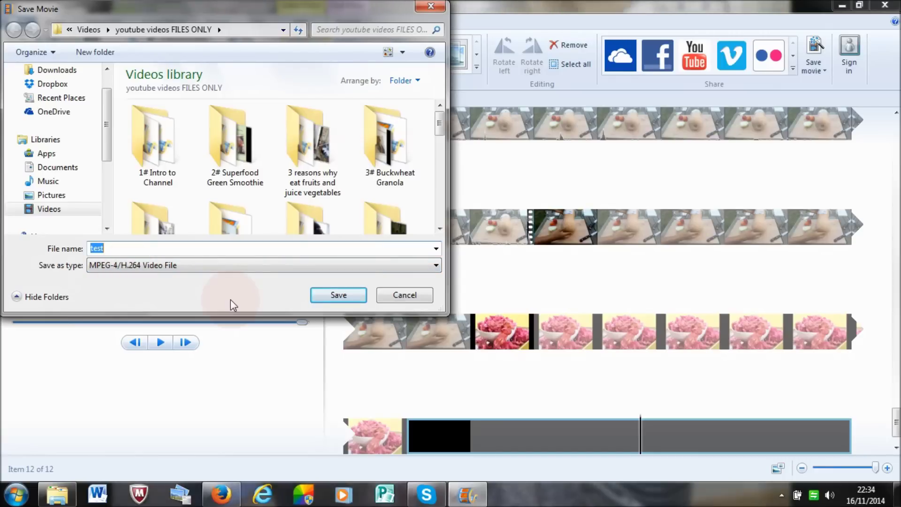
pyautogui.click(403, 294)
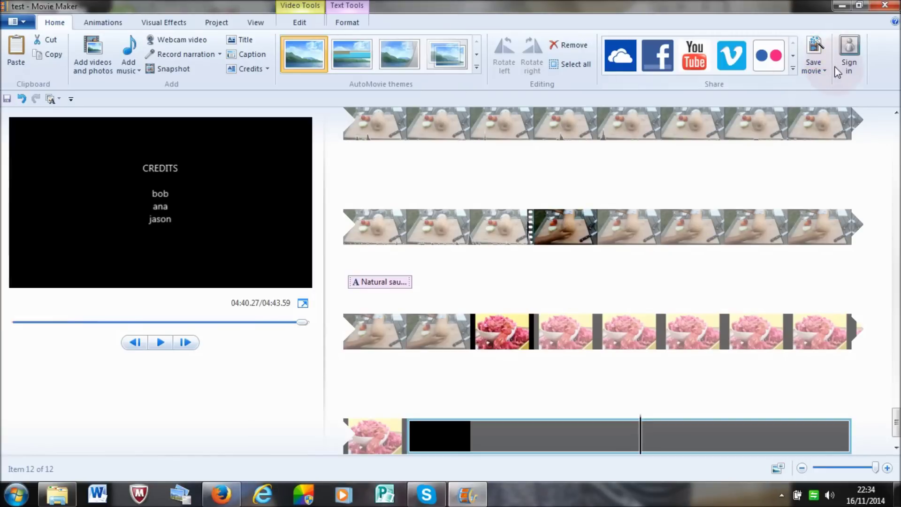
# Review the movie output settings, from the recommended and common ones through device, website and audio-only options.
pyautogui.click(823, 71)
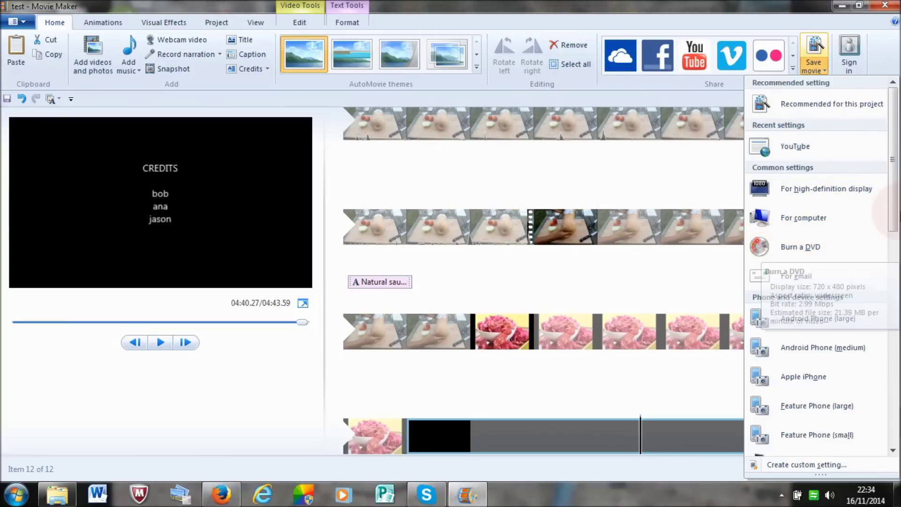
pyautogui.moveTo(896, 214); pyautogui.dragTo(896, 433)
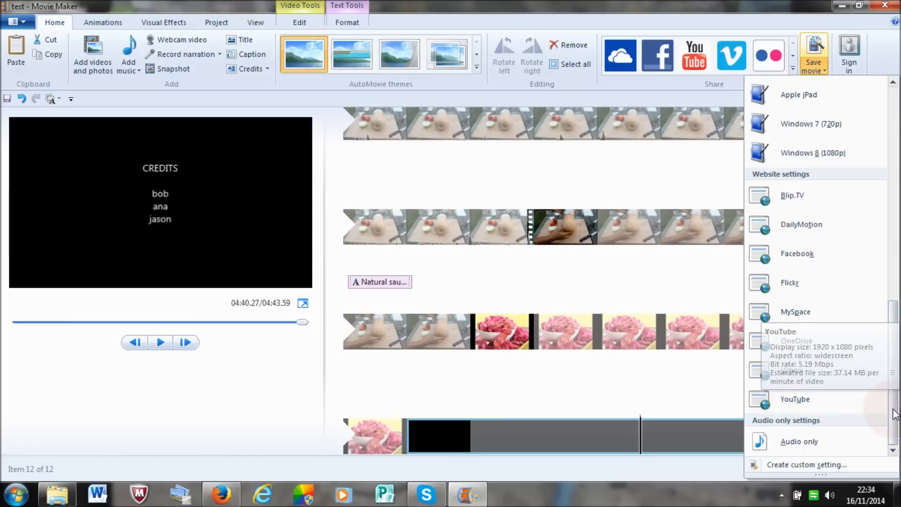
pyautogui.moveTo(895, 416); pyautogui.dragTo(895, 202)
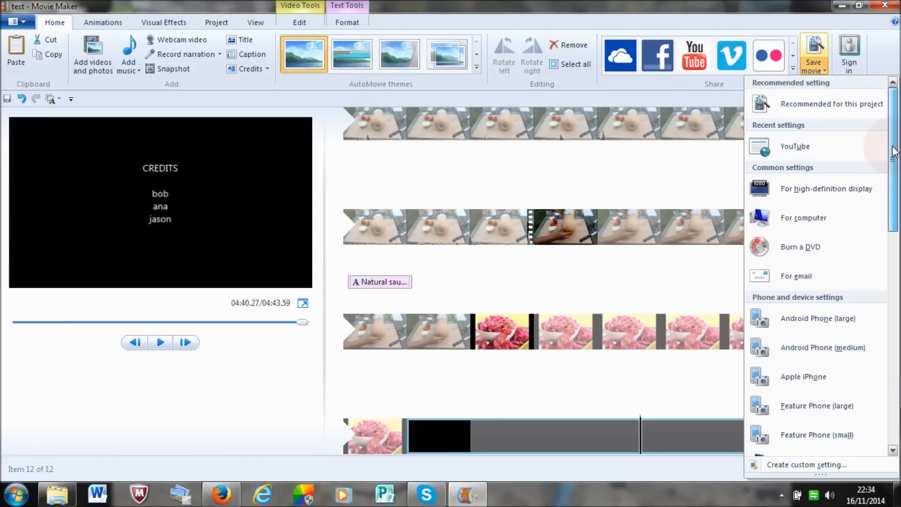
pyautogui.click(221, 402)
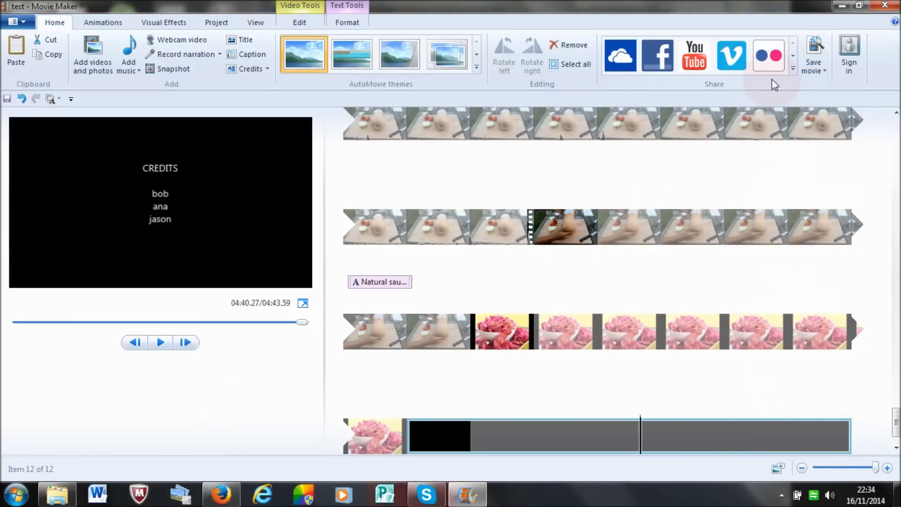
pyautogui.click(817, 48)
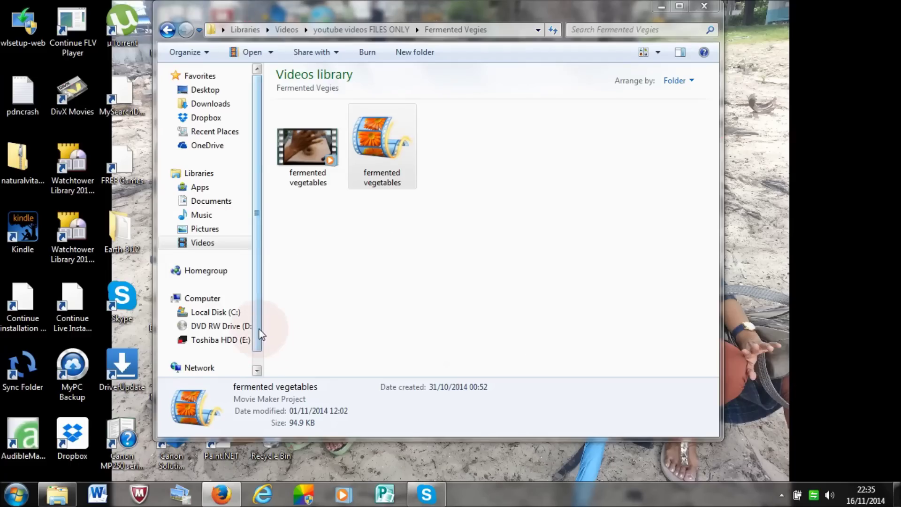
# Open the fermented vegetables project from the Fermented Vegies folder to view its timeline, and close it again.
pyautogui.click(257, 370)
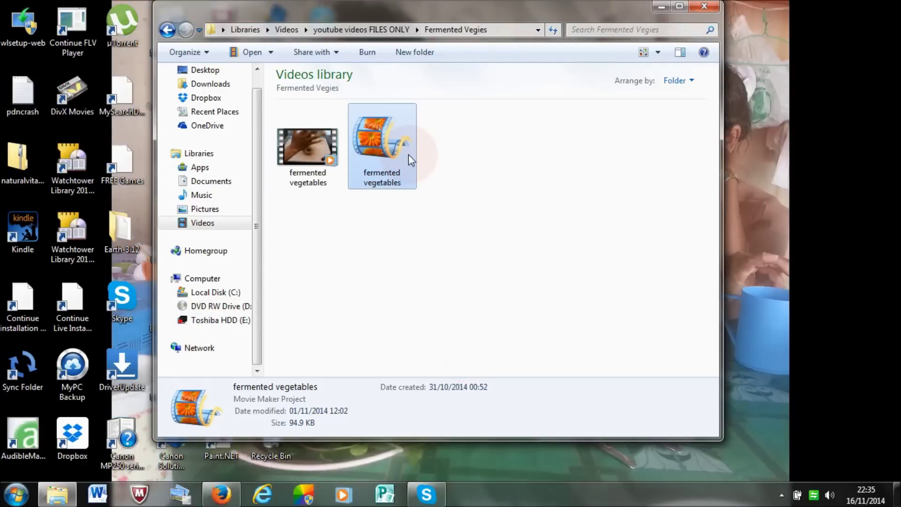
pyautogui.doubleClick(408, 154)
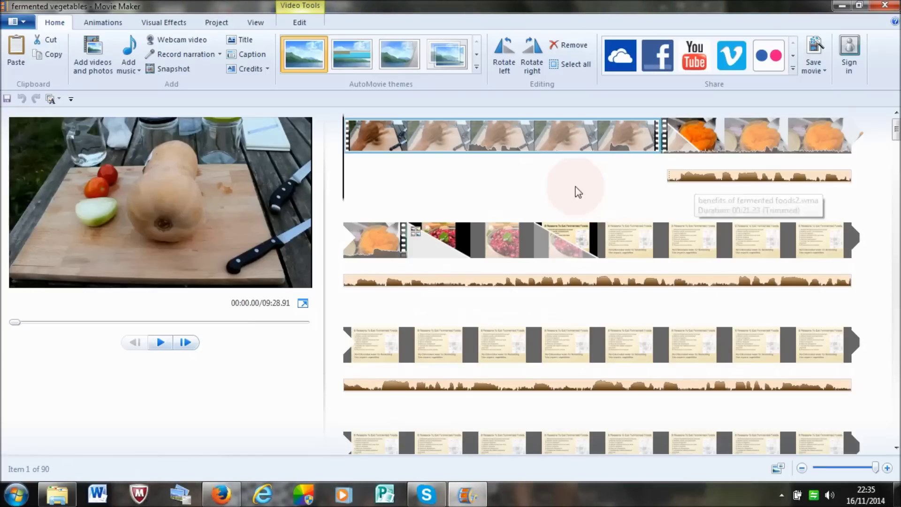
pyautogui.click(885, 7)
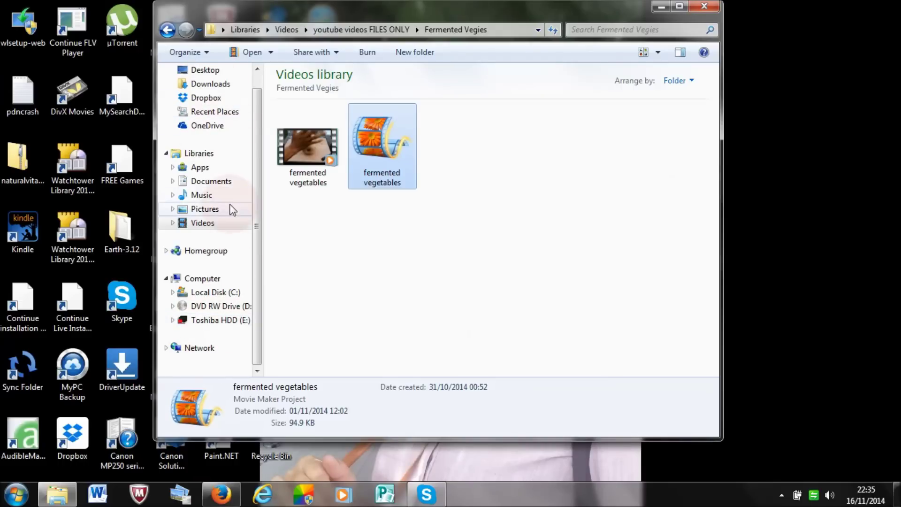
# Display the folders stored on the external Toshiba HDD (E:) drive.
pyautogui.click(213, 321)
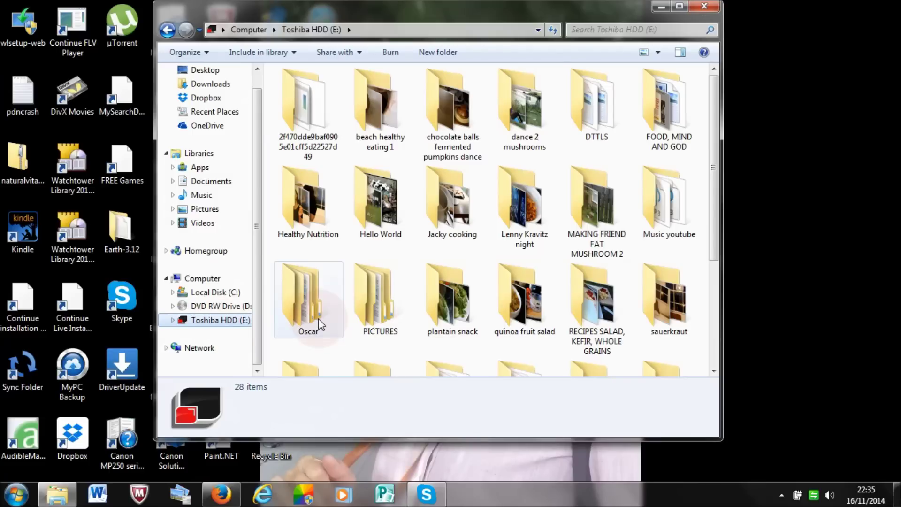
pyautogui.moveTo(319, 324)
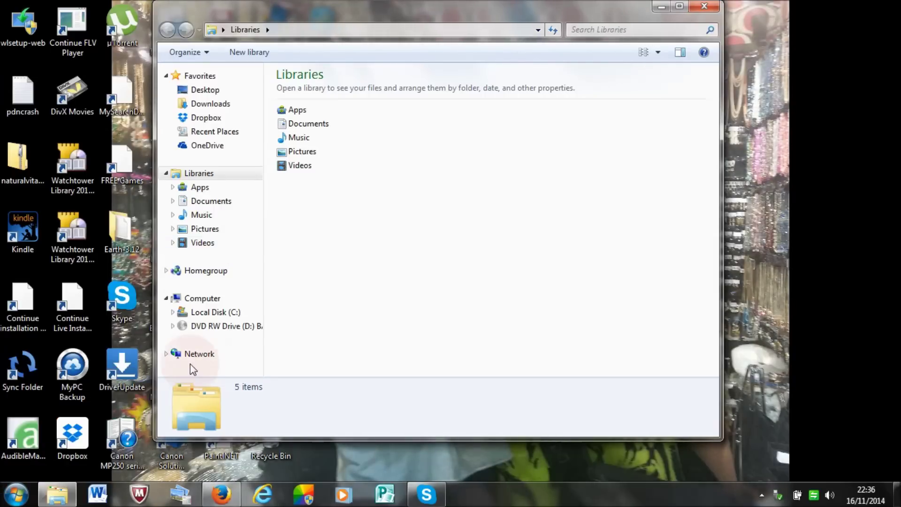
# Launch Movie Maker with an empty project and locate the test project file in the youtube videos FILES ONLY folder.
pyautogui.press('super')
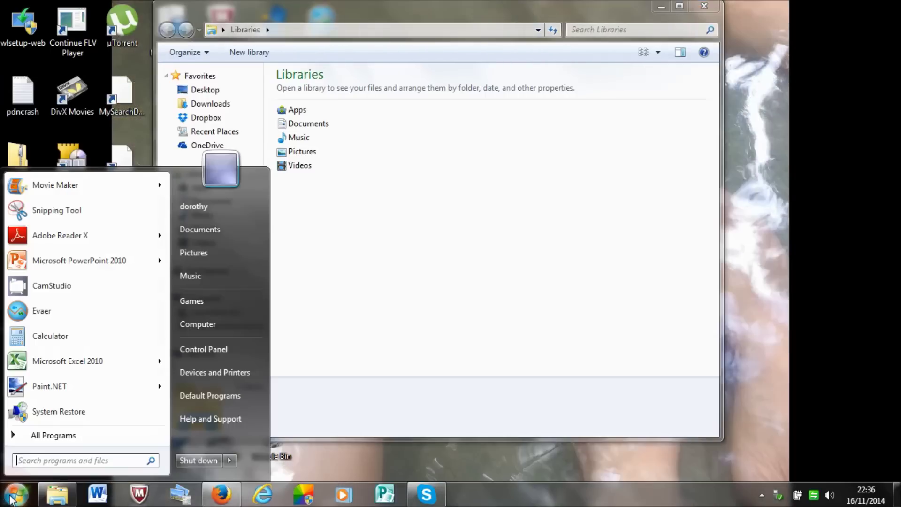
pyautogui.click(91, 188)
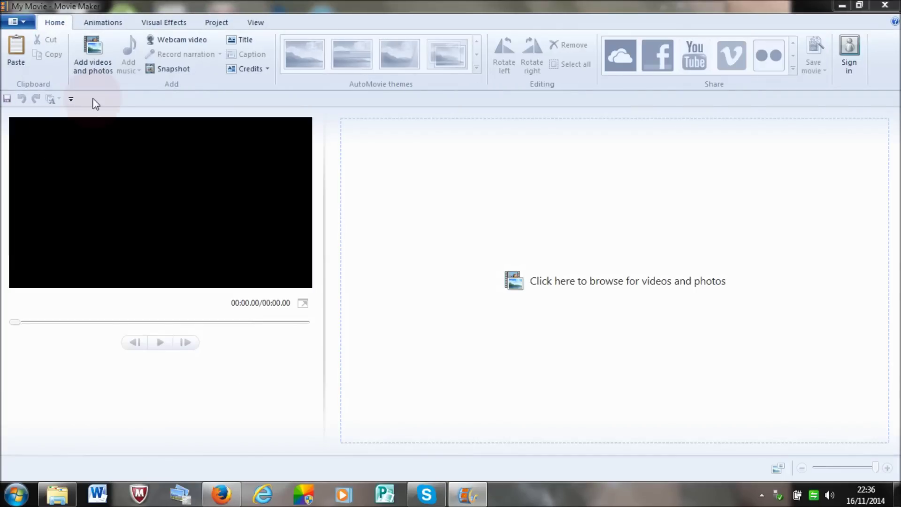
pyautogui.hotkey('alt', 'Tab')
pyautogui.moveTo(713, 211); pyautogui.dragTo(711, 332)
pyautogui.click(406, 348)
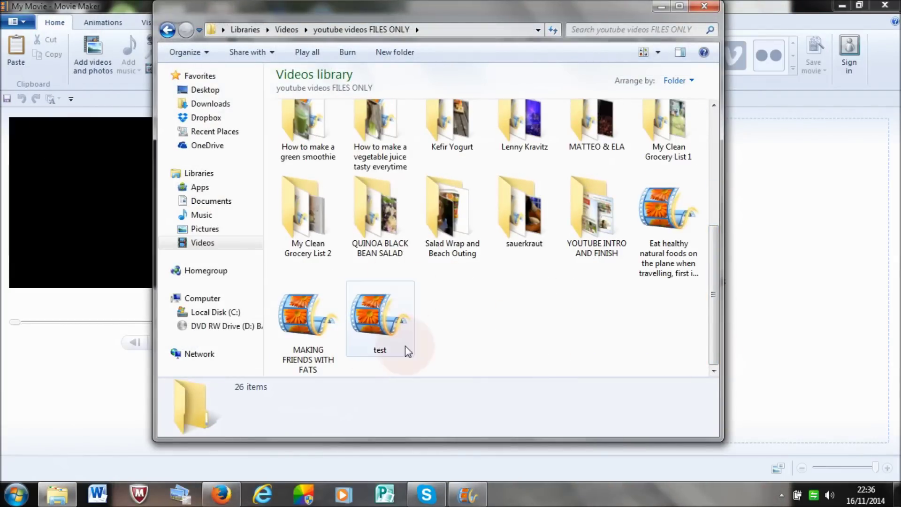
pyautogui.click(454, 325)
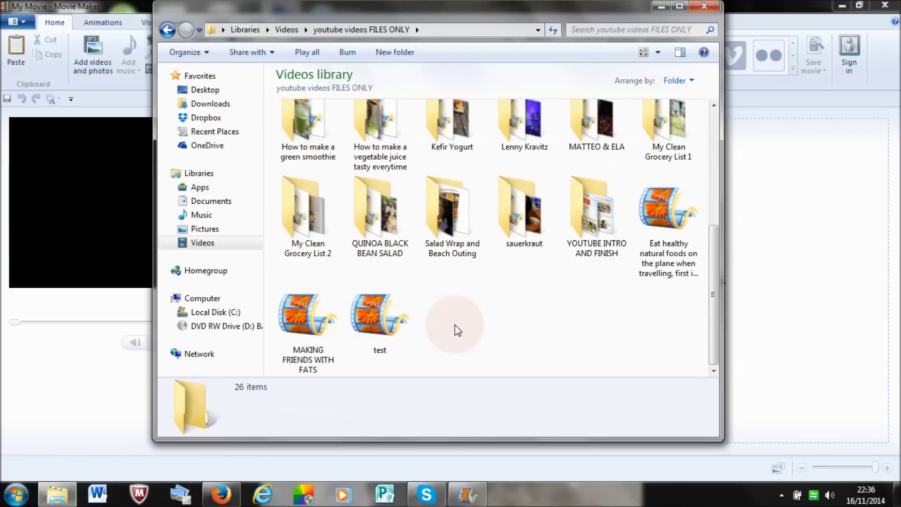